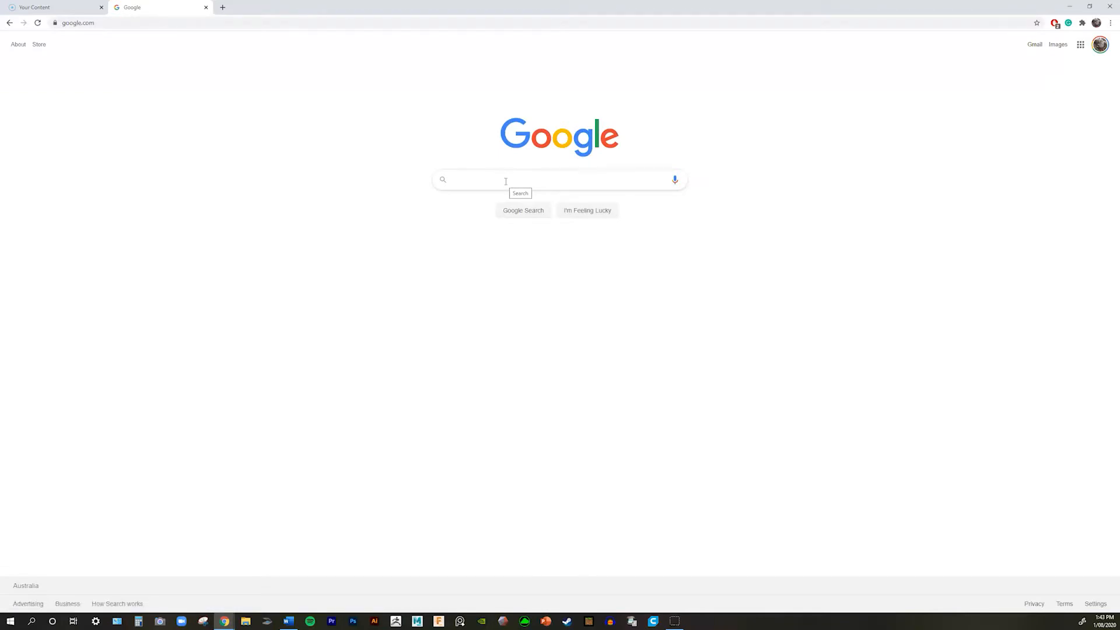
# - Search Google for pixilart.com and open the Pixilart home page from the results
pyautogui.write('pixil')
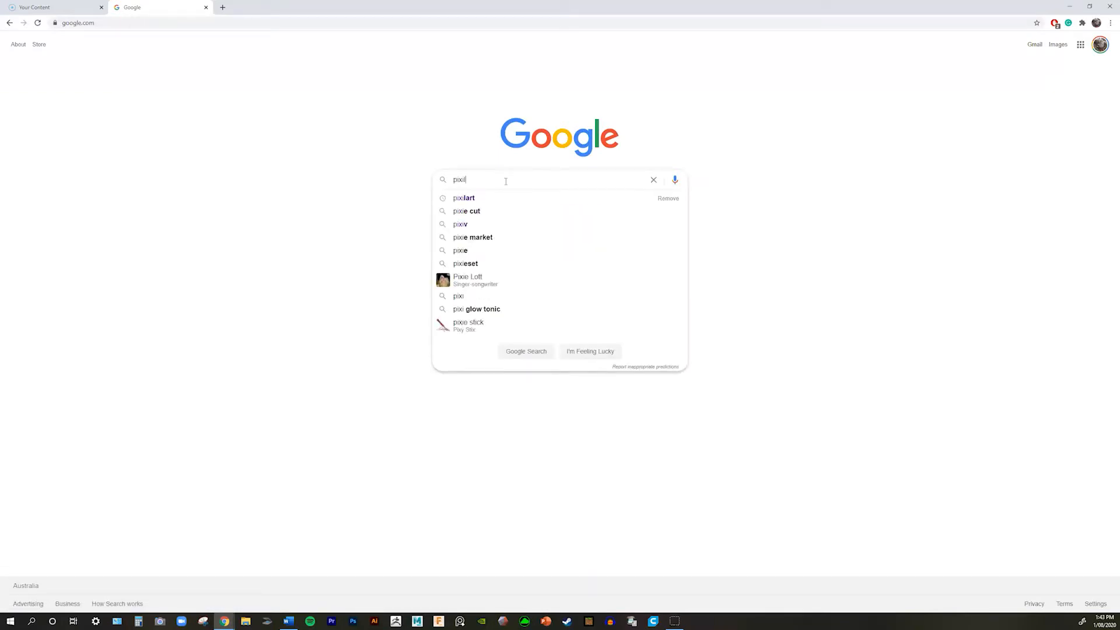
pyautogui.write('art.com')
pyautogui.press('Return')
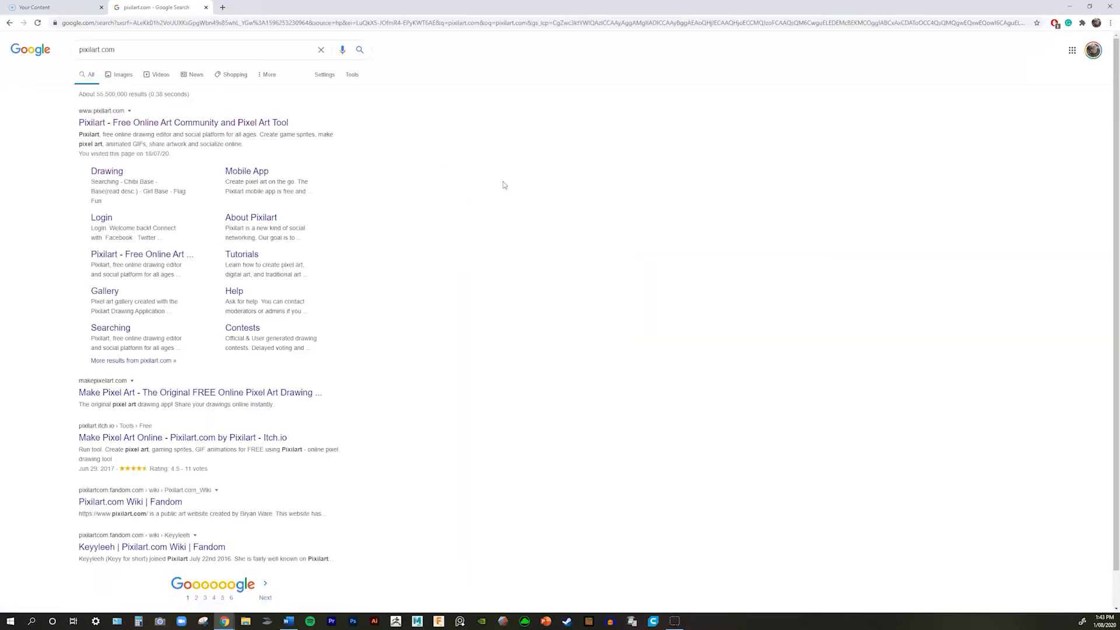
pyautogui.click(185, 124)
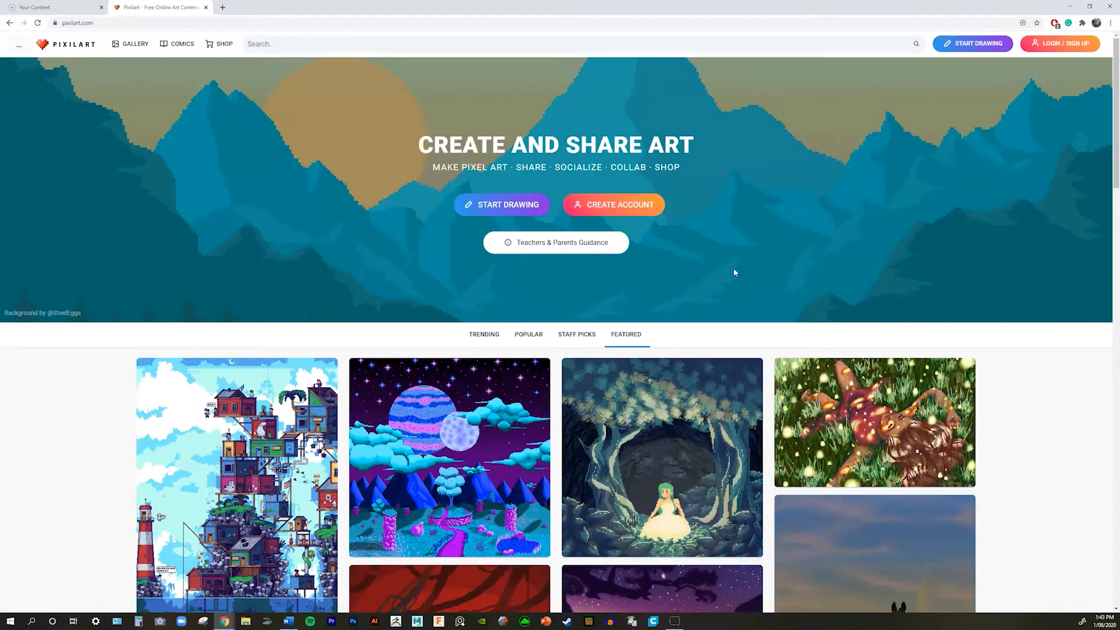
# - Open the Teachers & Parents guidance page and read through its safety information
pyautogui.click(568, 243)
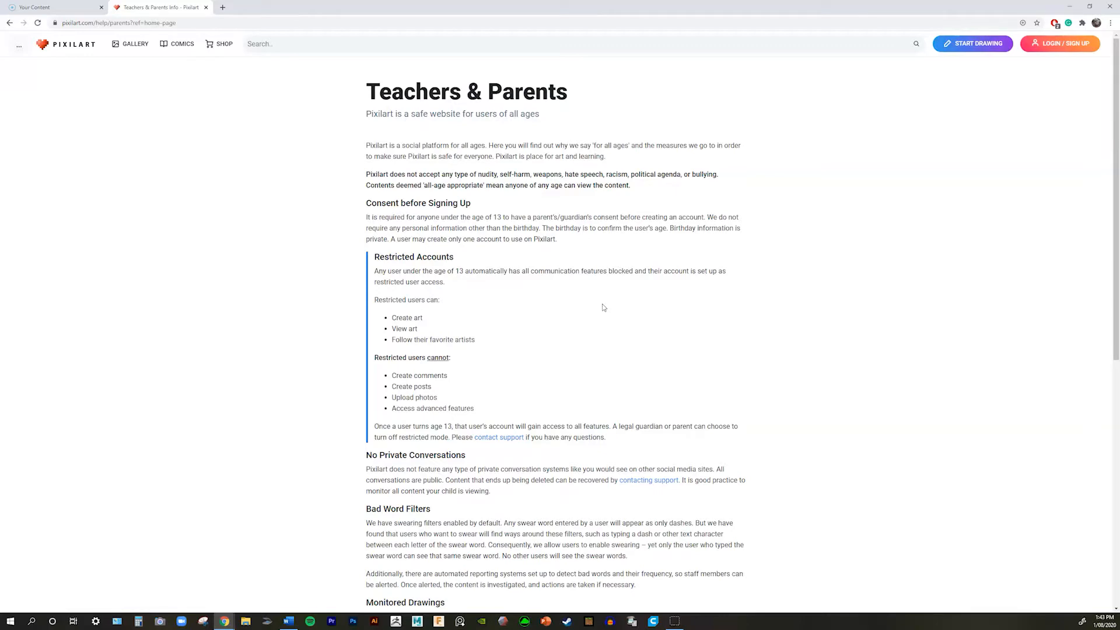
pyautogui.scroll(-5, 727, 323)
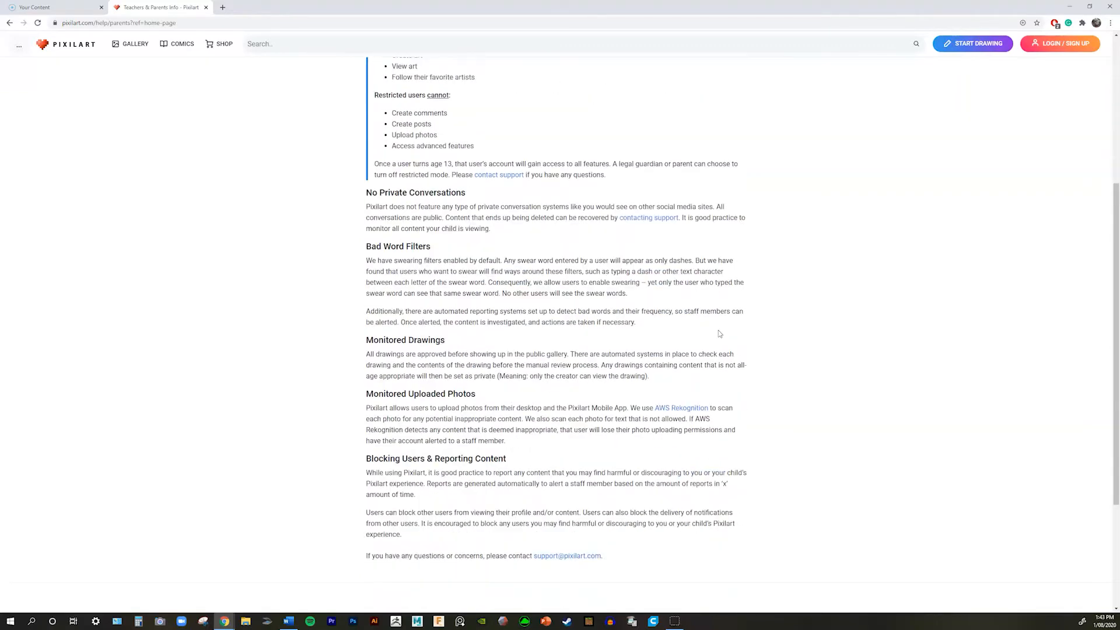
pyautogui.scroll(5, 764, 334)
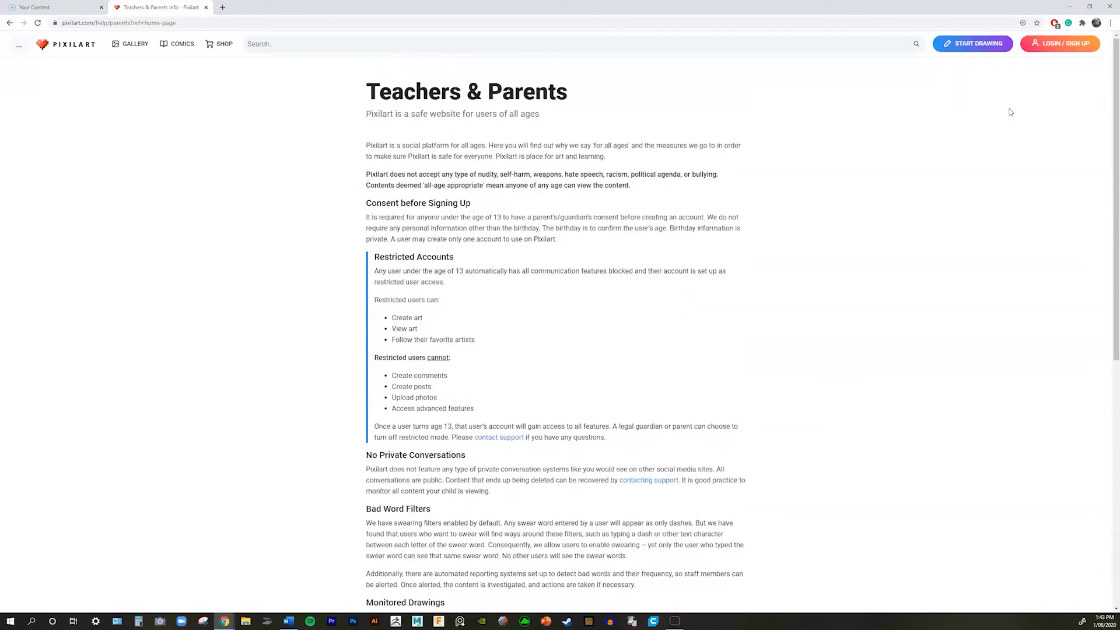
# - Sign up for a Pixilart account with the e-mail address, accepting the terms of use and completing the robot check
pyautogui.click(1060, 43)
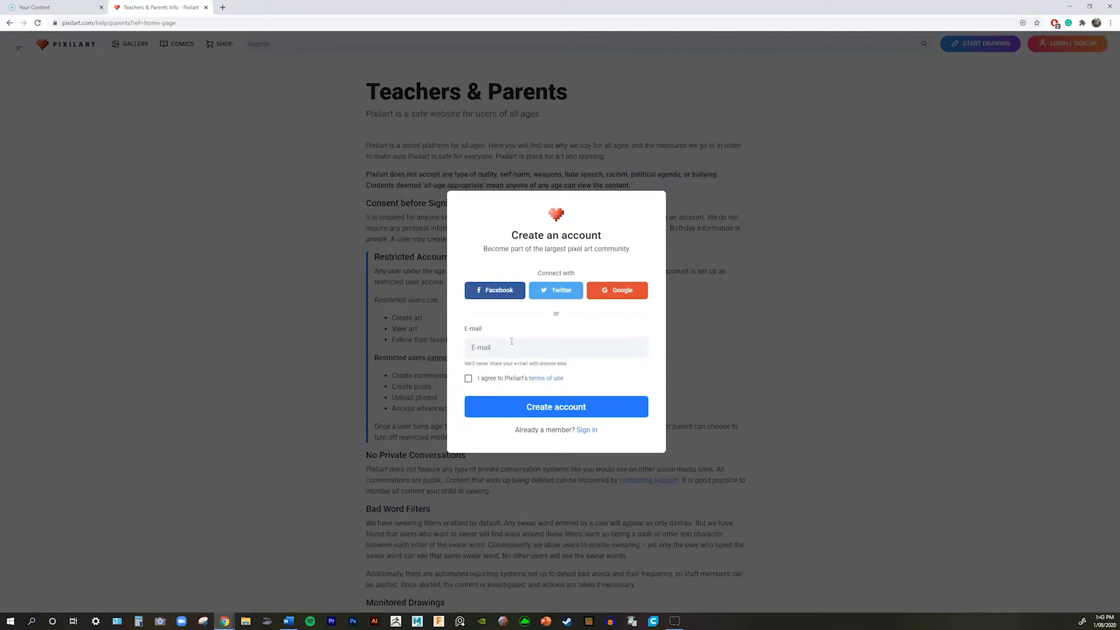
pyautogui.click(496, 346)
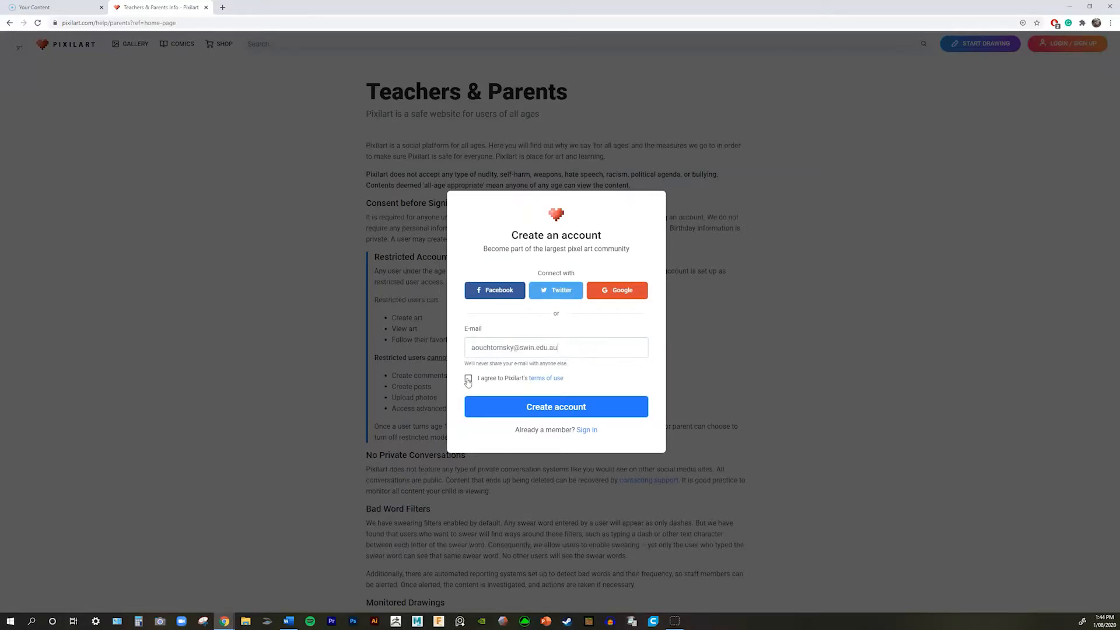
pyautogui.click(468, 379)
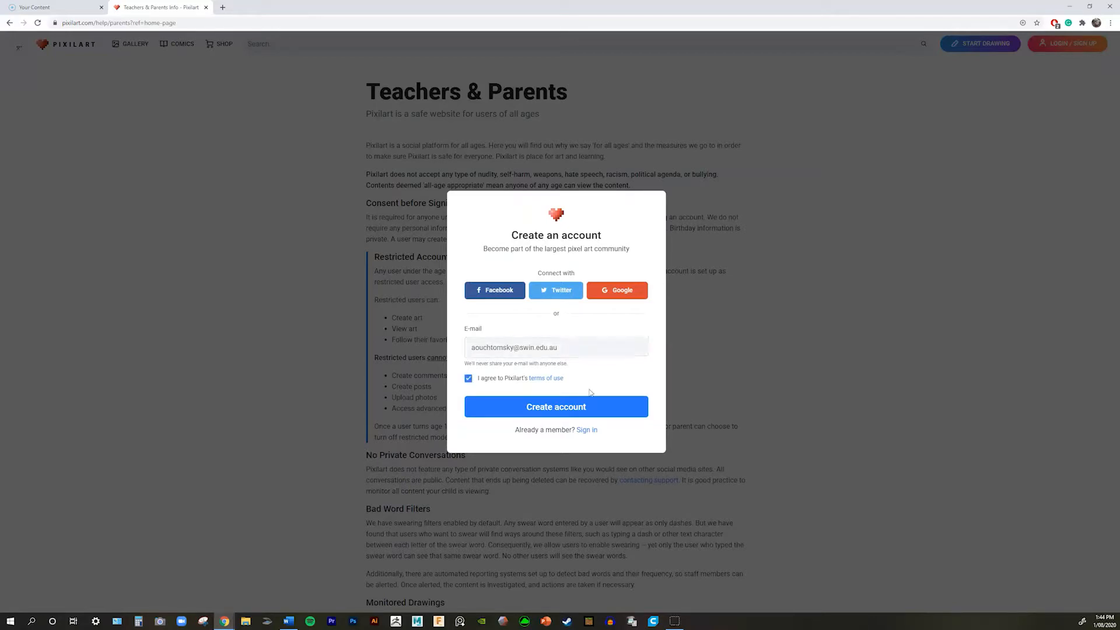
pyautogui.click(557, 408)
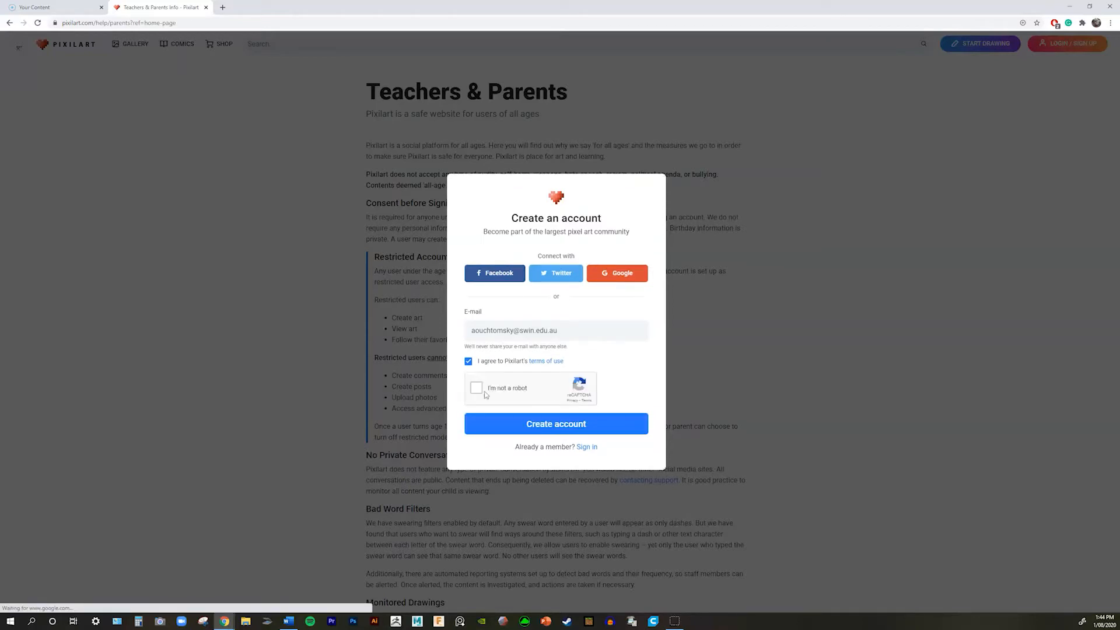
pyautogui.click(477, 388)
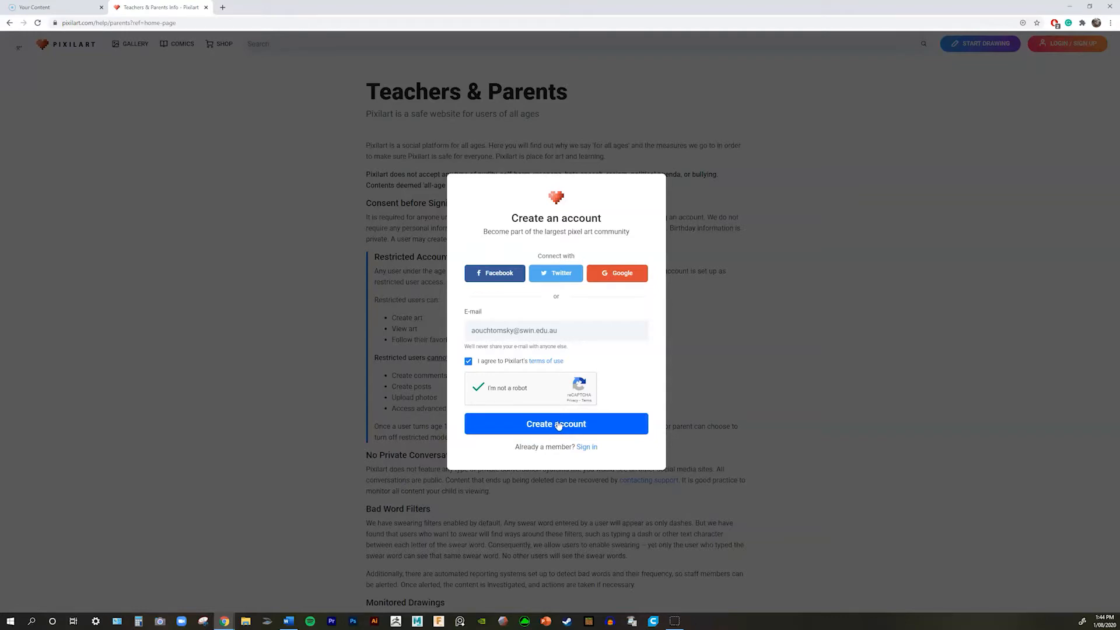
pyautogui.click(558, 424)
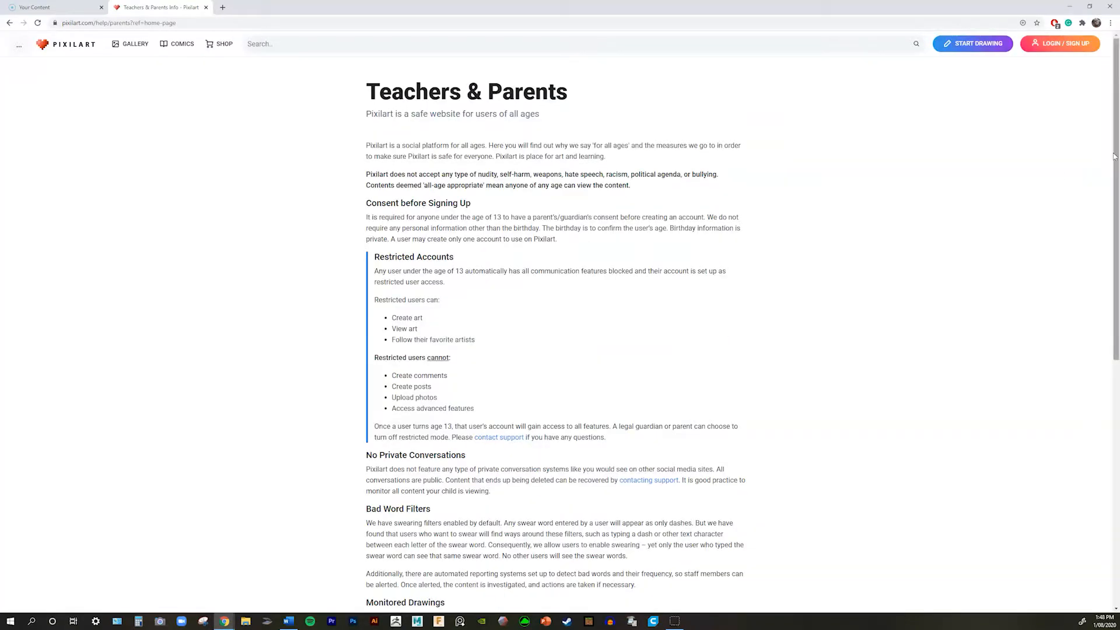
# - Sign in to Pixilart as an existing member
pyautogui.click(1059, 46)
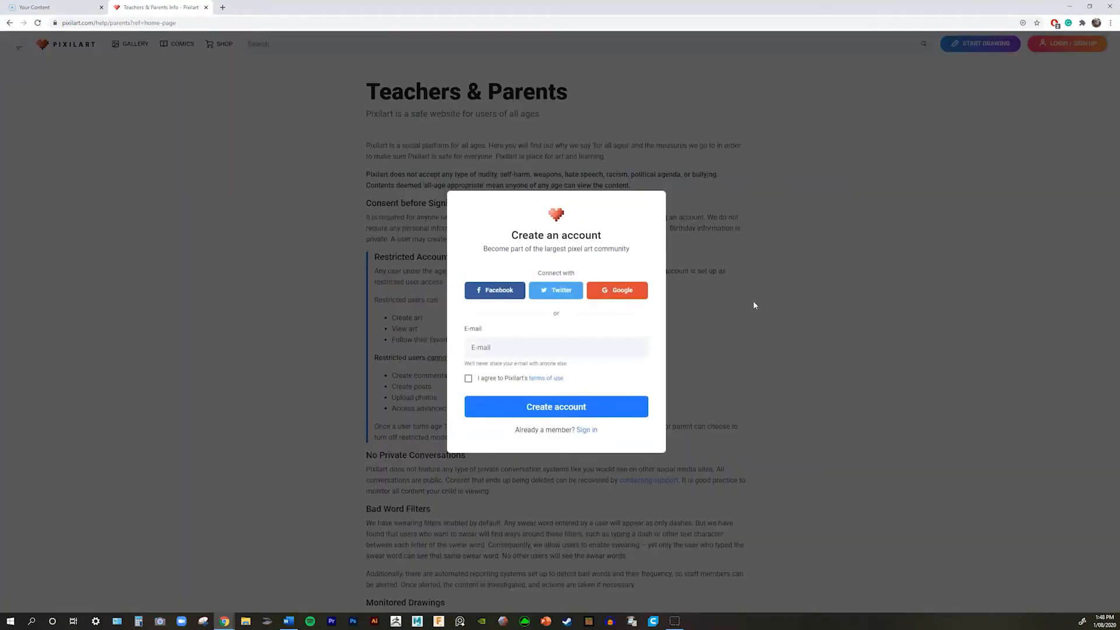
pyautogui.click(586, 430)
pyautogui.click(575, 422)
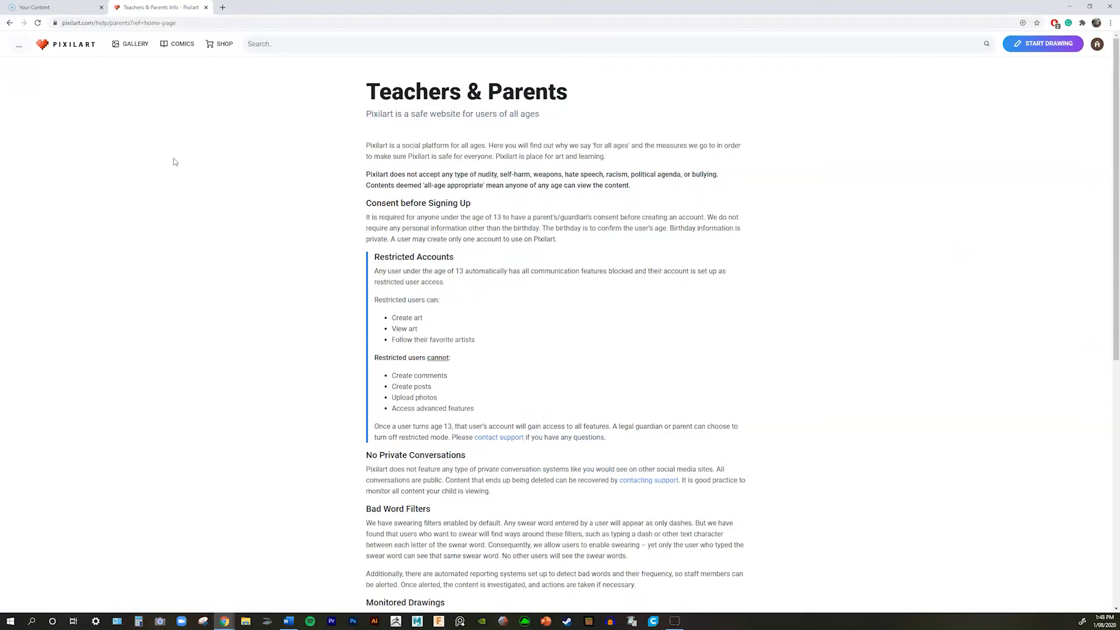
# - Open the account's own gallery and examine the private Rock drawing with its details, palette and related artwork
pyautogui.click(1097, 45)
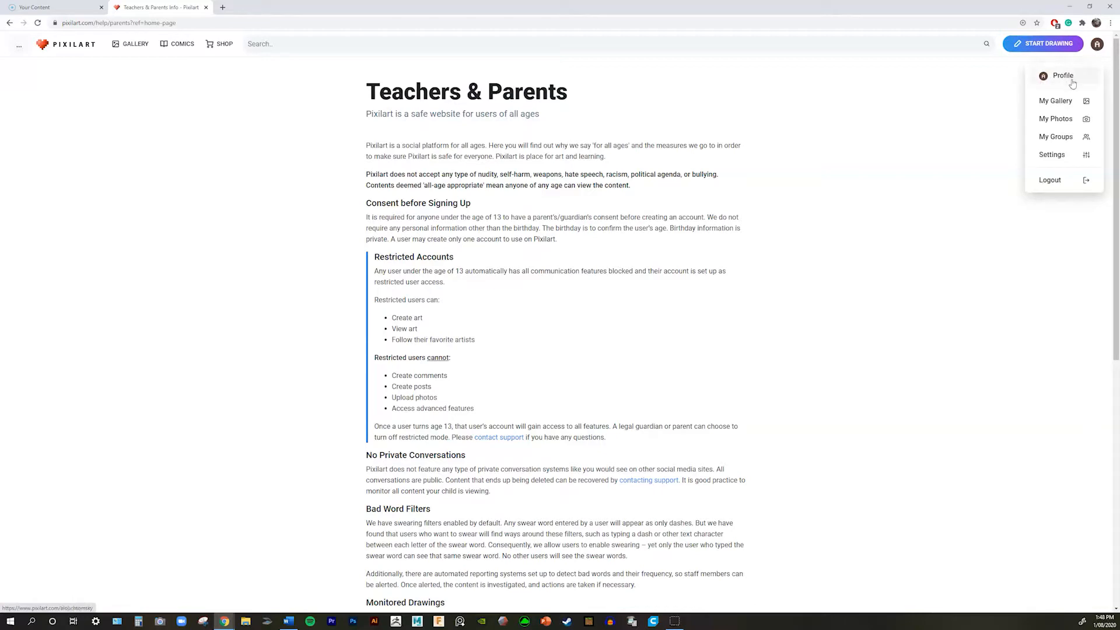
pyautogui.click(1055, 102)
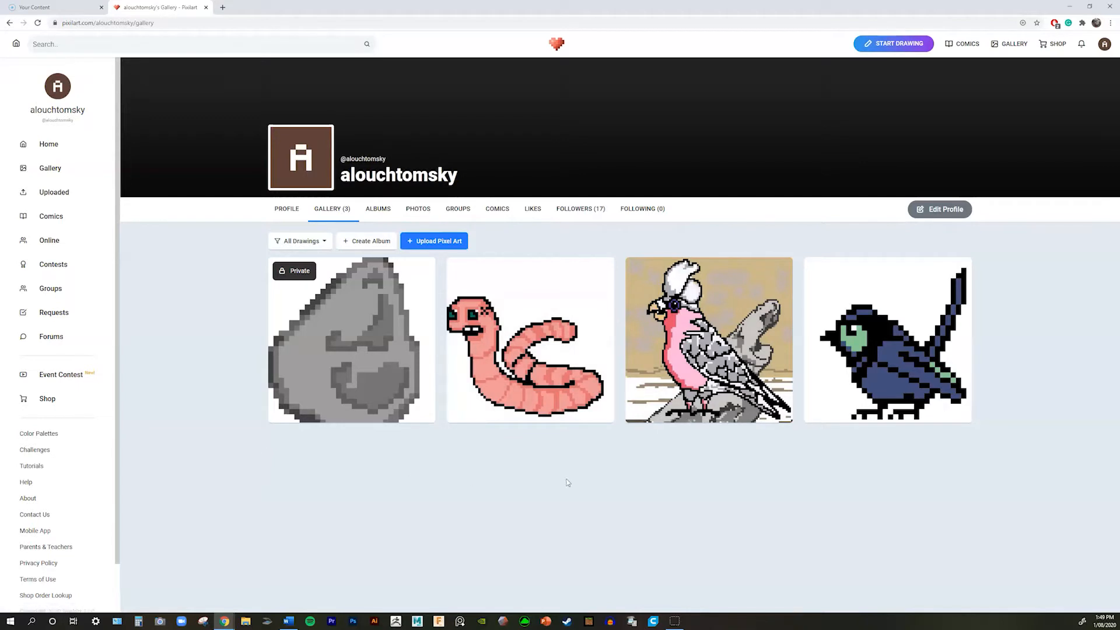
pyautogui.click(397, 322)
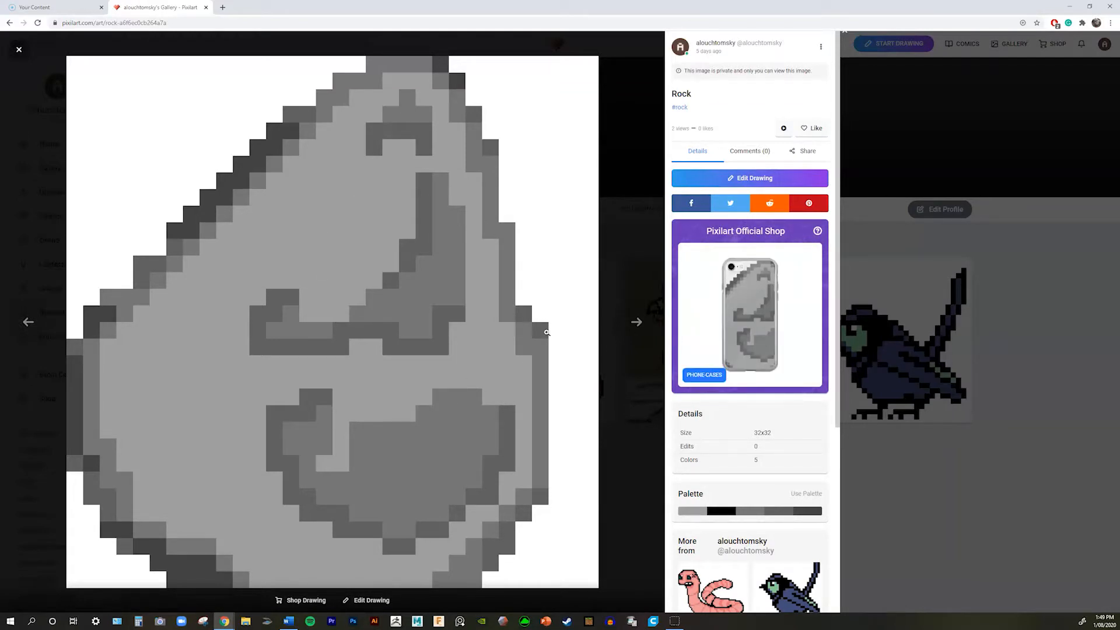
pyautogui.click(637, 321)
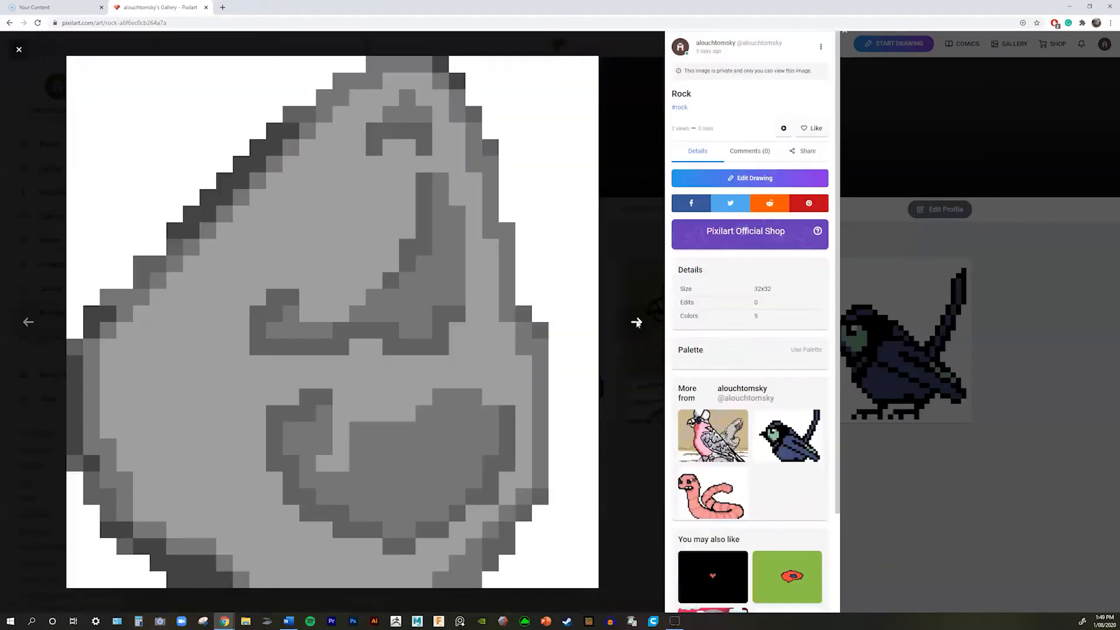
pyautogui.click(639, 323)
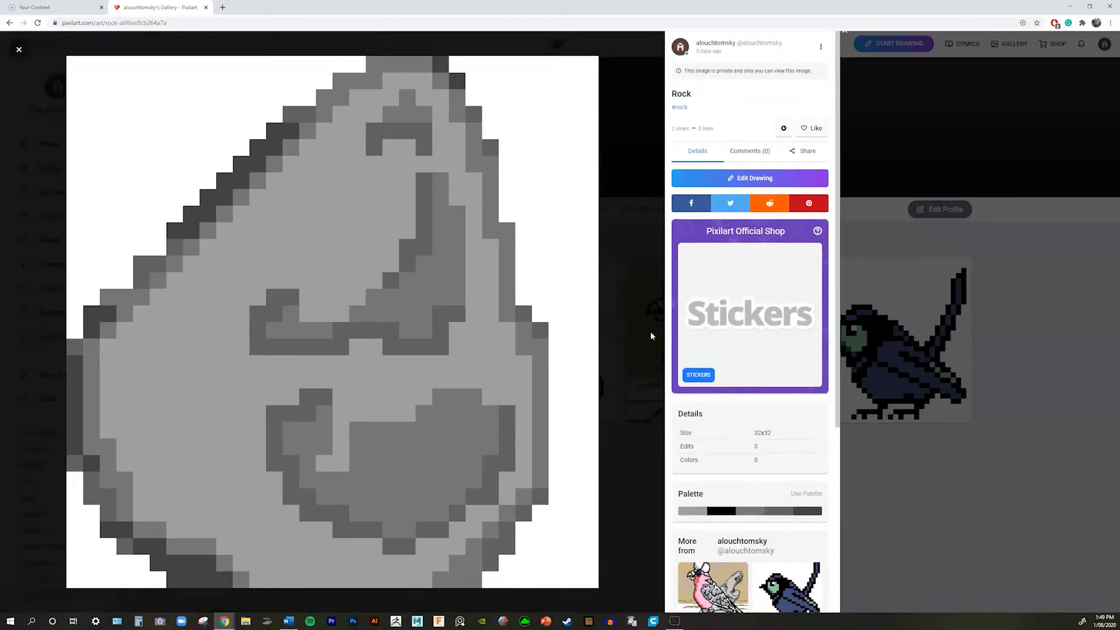
pyautogui.scroll(-3, 747, 471)
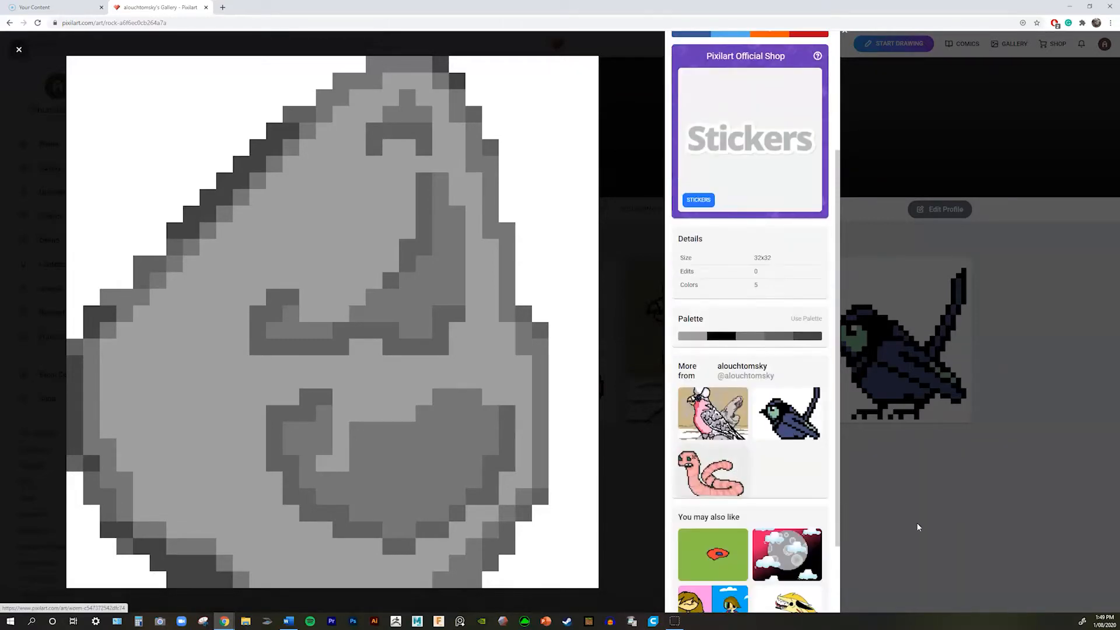
pyautogui.click(918, 526)
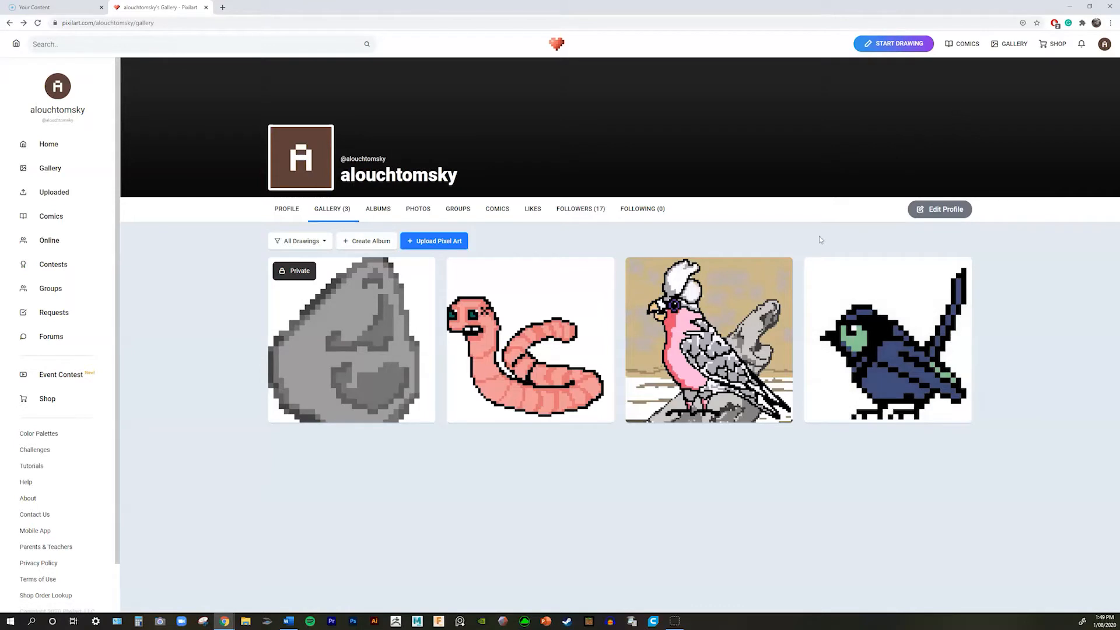
pyautogui.click(1103, 46)
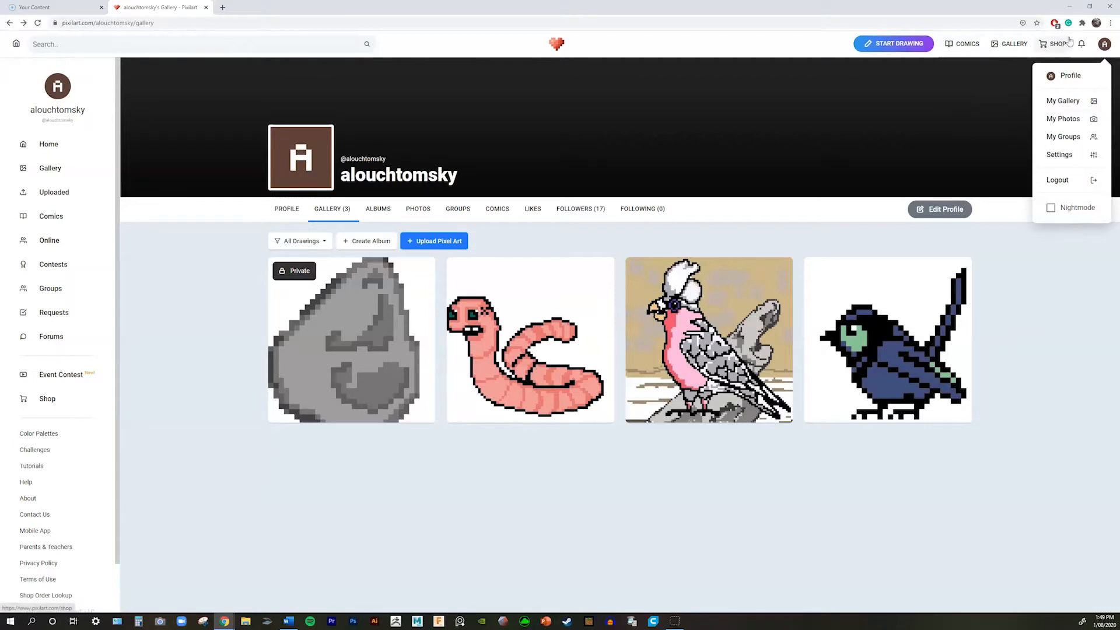
pyautogui.click(1082, 243)
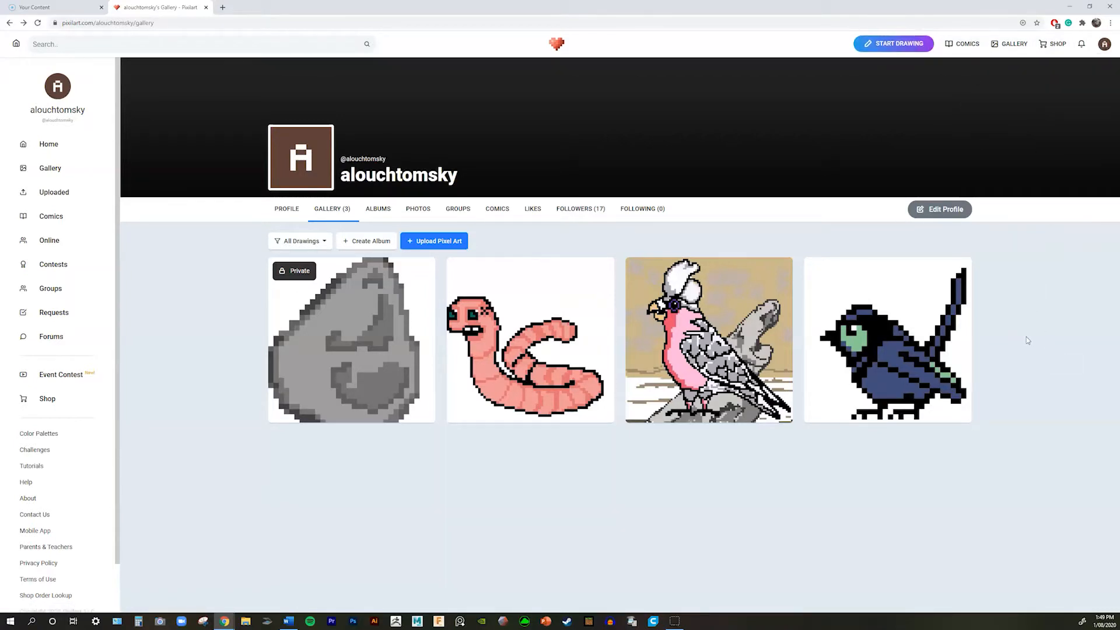
# - Start a new drawing with the 32x32 preset instead of continuing the autosaved one
pyautogui.click(894, 43)
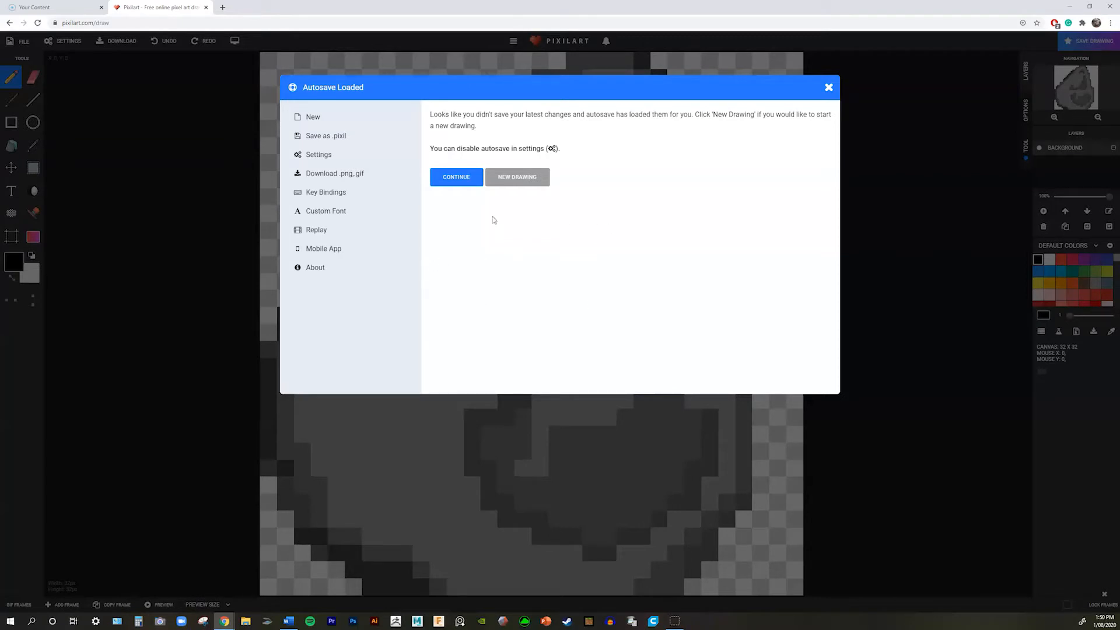
pyautogui.click(521, 180)
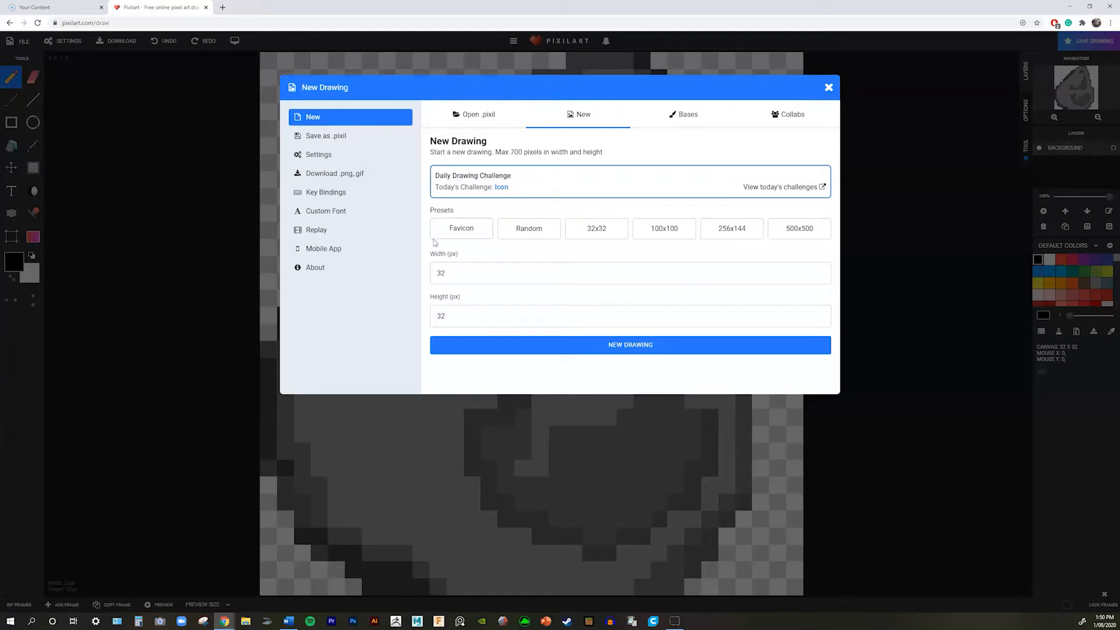
pyautogui.click(590, 236)
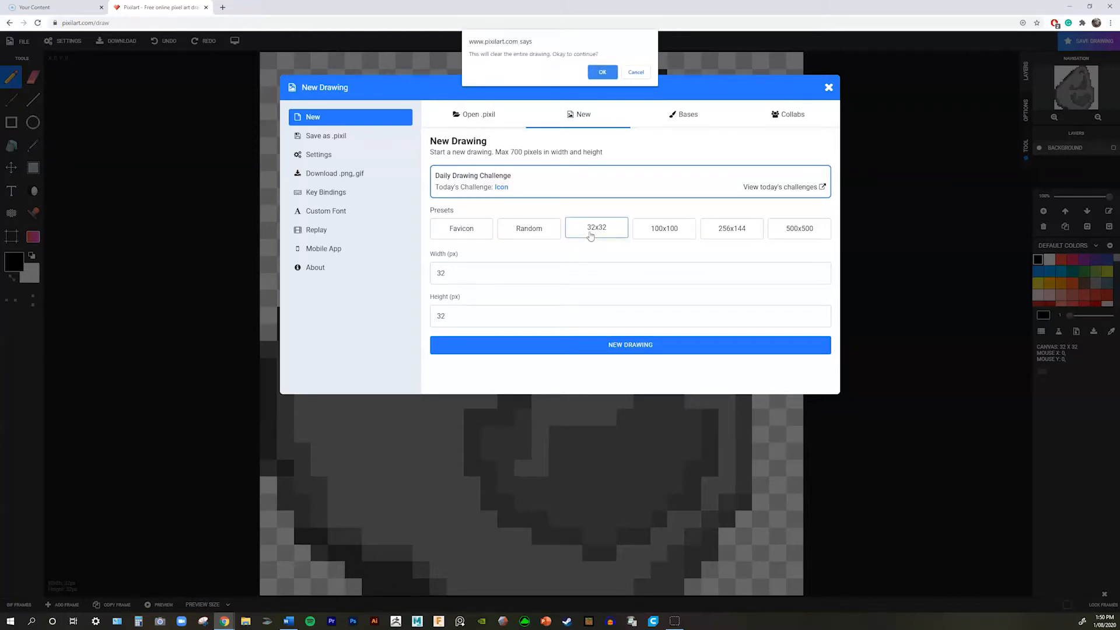
pyautogui.click(607, 71)
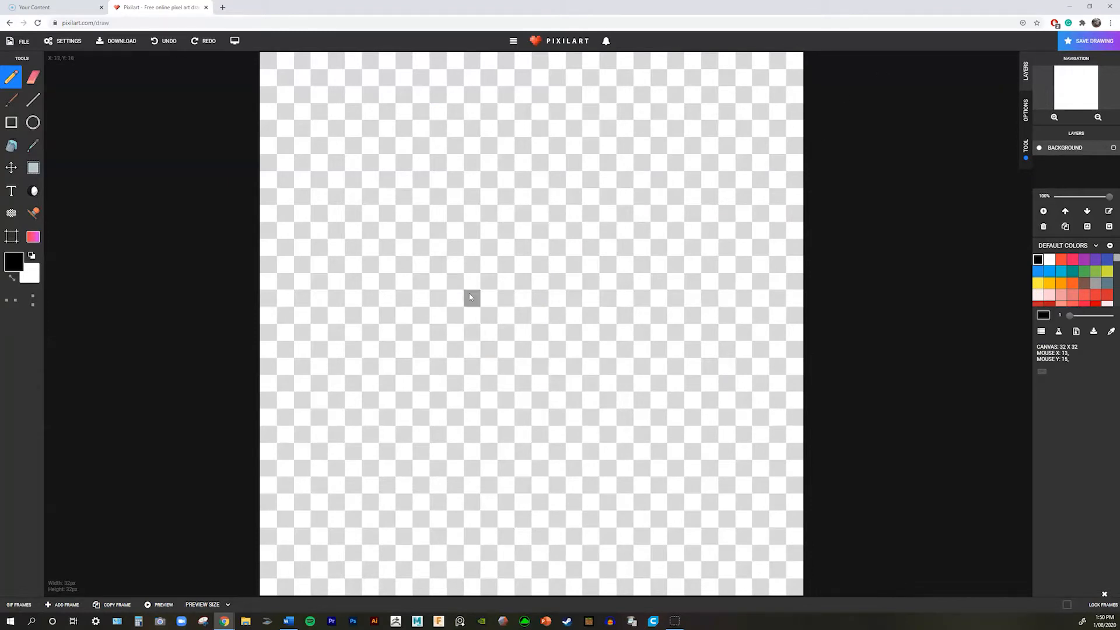
# - Try black freehand pencil strokes on the blank canvas and undo each one
pyautogui.moveTo(489, 230)
pyautogui.mouseDown()
pyautogui.moveTo(575, 214)
pyautogui.moveTo(642, 400)
pyautogui.moveTo(558, 356)
pyautogui.moveTo(409, 327)
pyautogui.moveTo(554, 373)
pyautogui.moveTo(408, 274)
pyautogui.moveTo(659, 288)
pyautogui.moveTo(594, 379)
pyautogui.moveTo(671, 385)
pyautogui.moveTo(583, 571)
pyautogui.moveTo(543, 569)
pyautogui.moveTo(583, 496)
pyautogui.moveTo(516, 474)
pyautogui.mouseUp()
pyautogui.hotkey('ctrl', 'z')
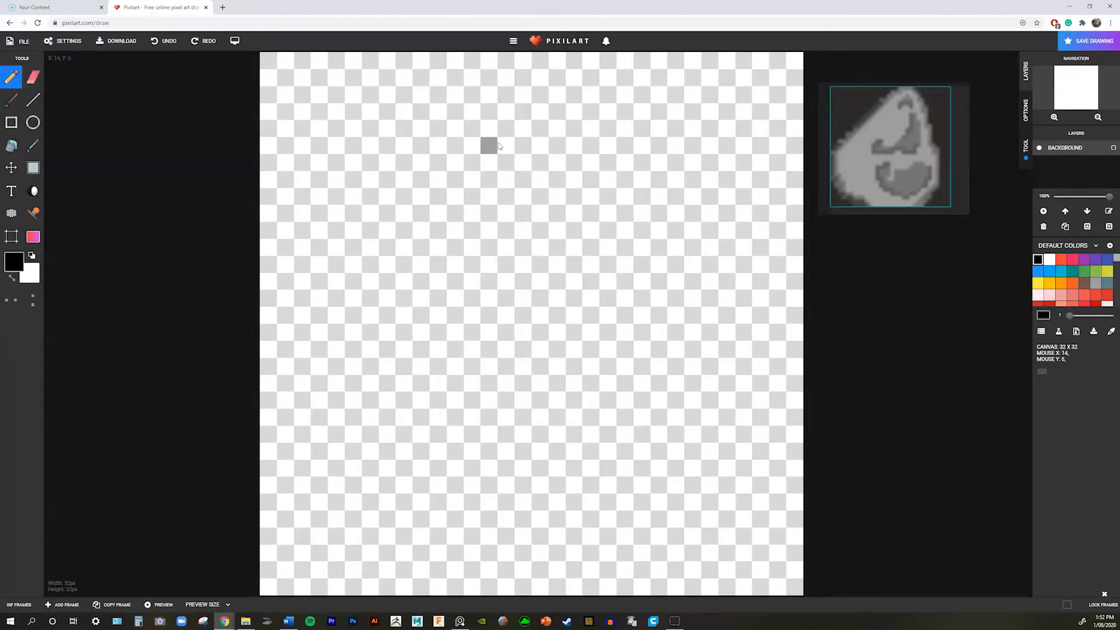
pyautogui.moveTo(489, 145); pyautogui.dragTo(353, 383)
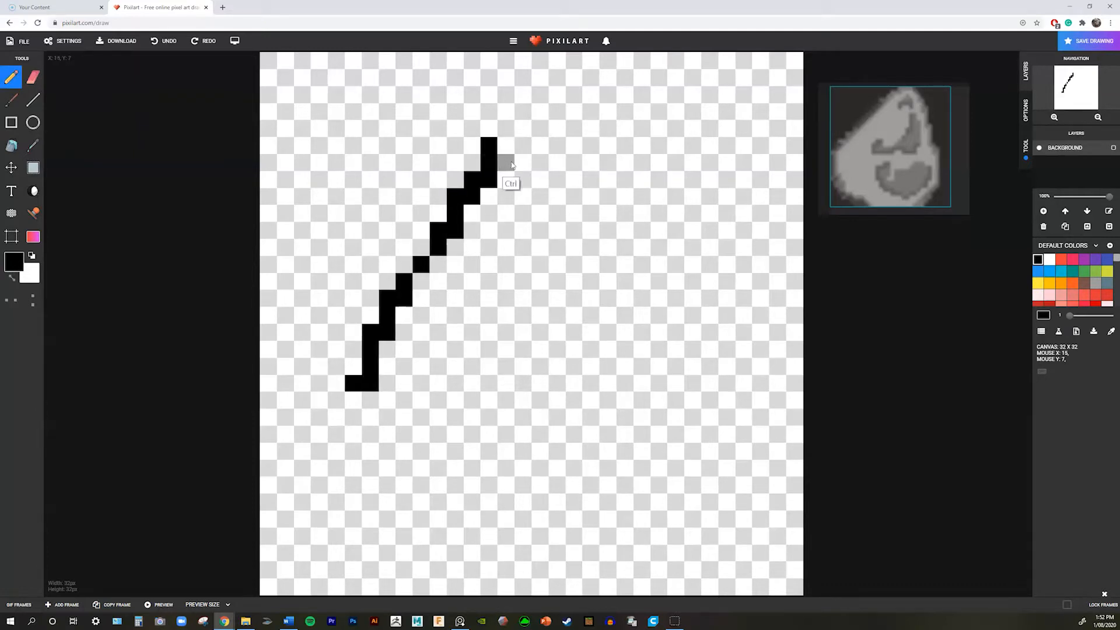
pyautogui.hotkey('ctrl', 'z')
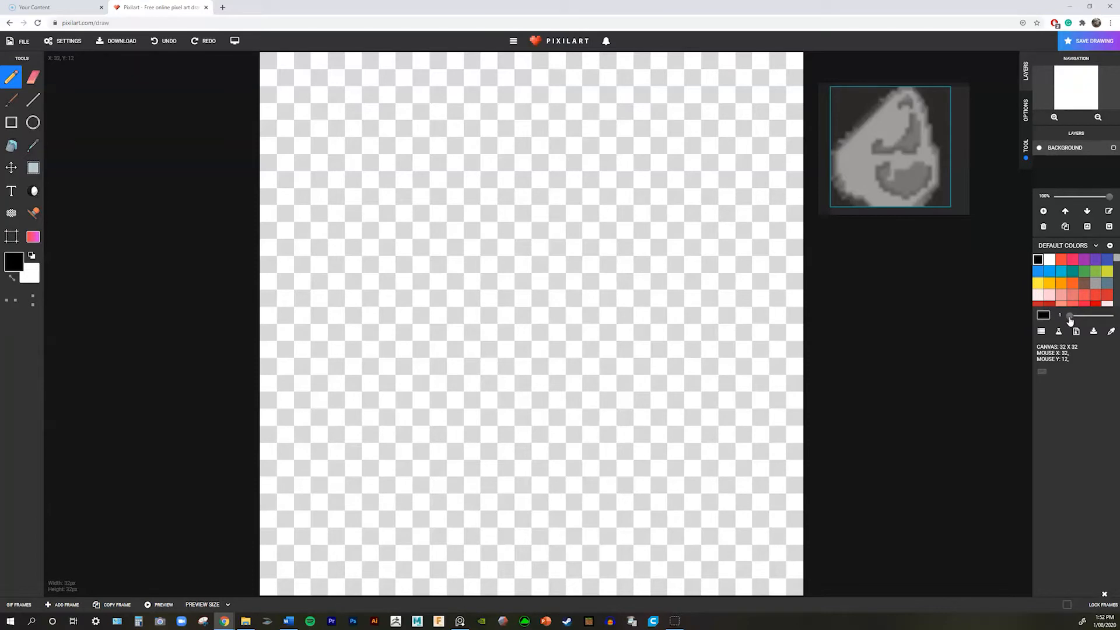
# - Try a pencil stroke at size 4, undo it, and set the pencil size back to 1
pyautogui.moveTo(1071, 316); pyautogui.dragTo(1077, 315)
pyautogui.moveTo(565, 222)
pyautogui.mouseDown()
pyautogui.moveTo(489, 315)
pyautogui.moveTo(573, 298)
pyautogui.mouseUp()
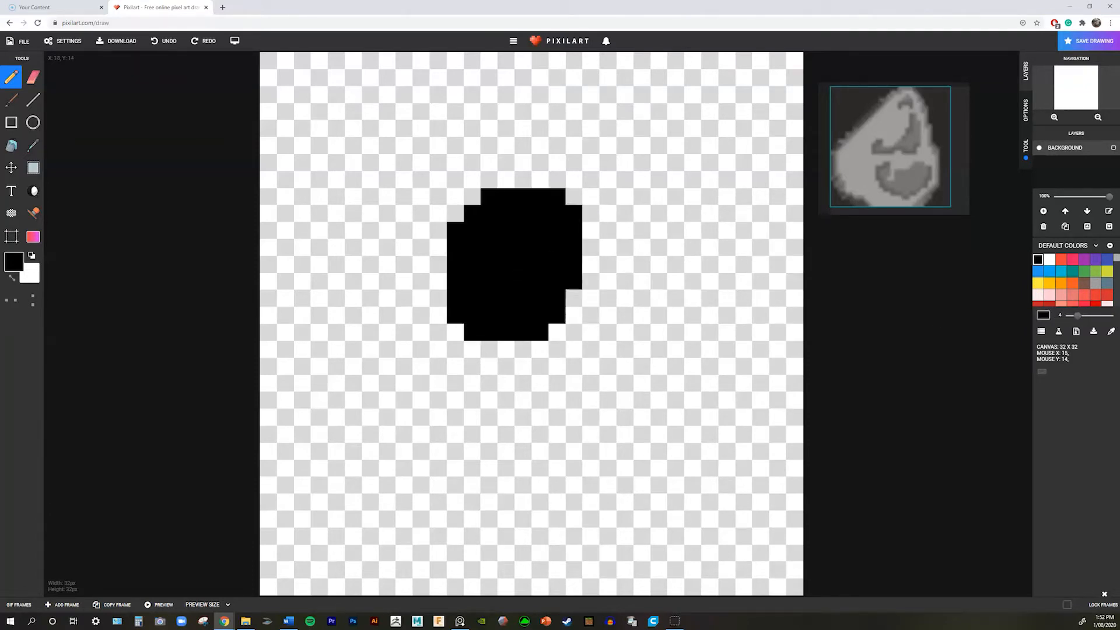
pyautogui.hotkey('ctrl', 'z')
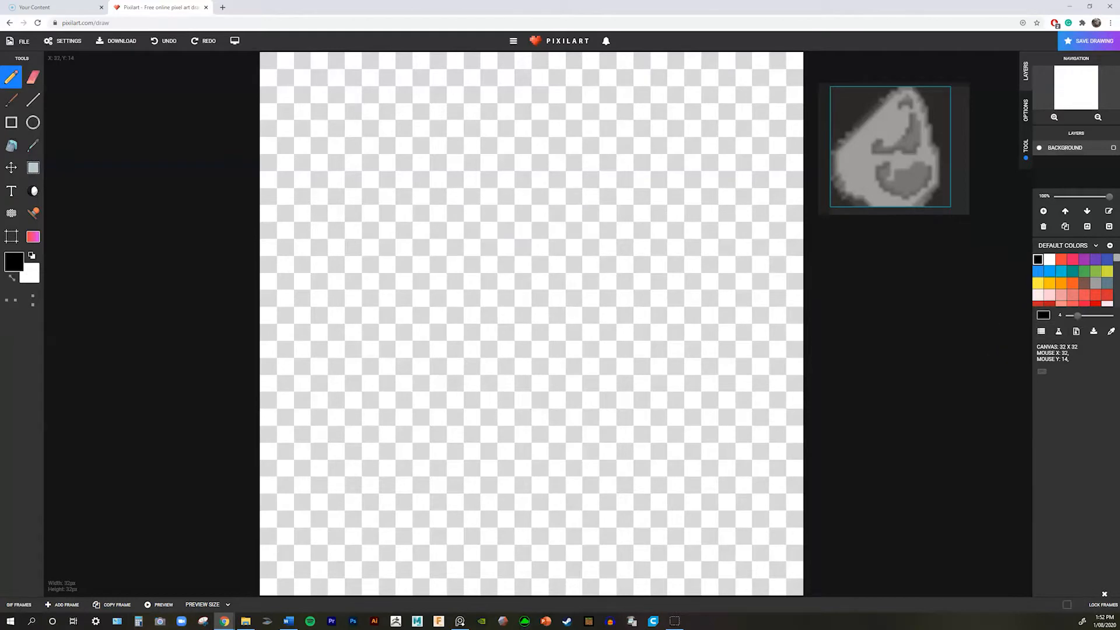
pyautogui.moveTo(1078, 316); pyautogui.dragTo(1069, 315)
# - Draw a closed black rock outline across the canvas with the 1-pixel pencil, peaking above the centre and reaching both sides
pyautogui.moveTo(429, 587)
pyautogui.mouseDown()
pyautogui.moveTo(387, 570)
pyautogui.moveTo(268, 452)
pyautogui.moveTo(268, 350)
pyautogui.moveTo(299, 323)
pyautogui.moveTo(267, 314)
pyautogui.moveTo(388, 212)
pyautogui.moveTo(506, 162)
pyautogui.moveTo(573, 110)
pyautogui.moveTo(625, 110)
pyautogui.moveTo(676, 162)
pyautogui.moveTo(692, 161)
pyautogui.moveTo(710, 246)
pyautogui.moveTo(743, 280)
pyautogui.moveTo(777, 348)
pyautogui.moveTo(794, 366)
pyautogui.mouseUp()
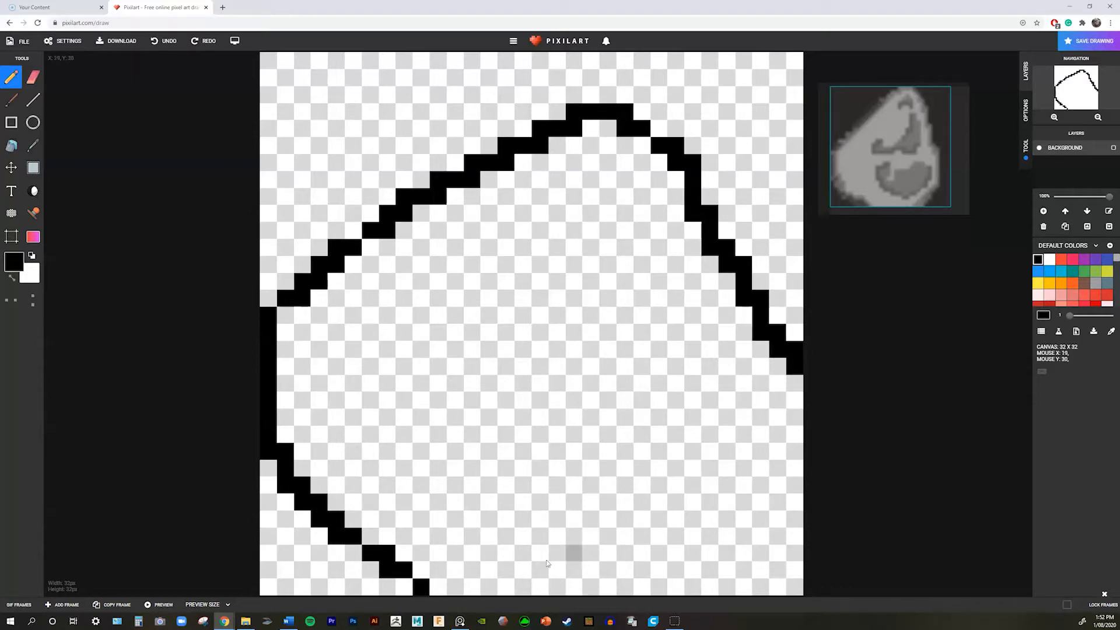
pyautogui.moveTo(427, 590)
pyautogui.mouseDown()
pyautogui.moveTo(542, 586)
pyautogui.moveTo(729, 520)
pyautogui.moveTo(778, 452)
pyautogui.moveTo(794, 383)
pyautogui.mouseUp()
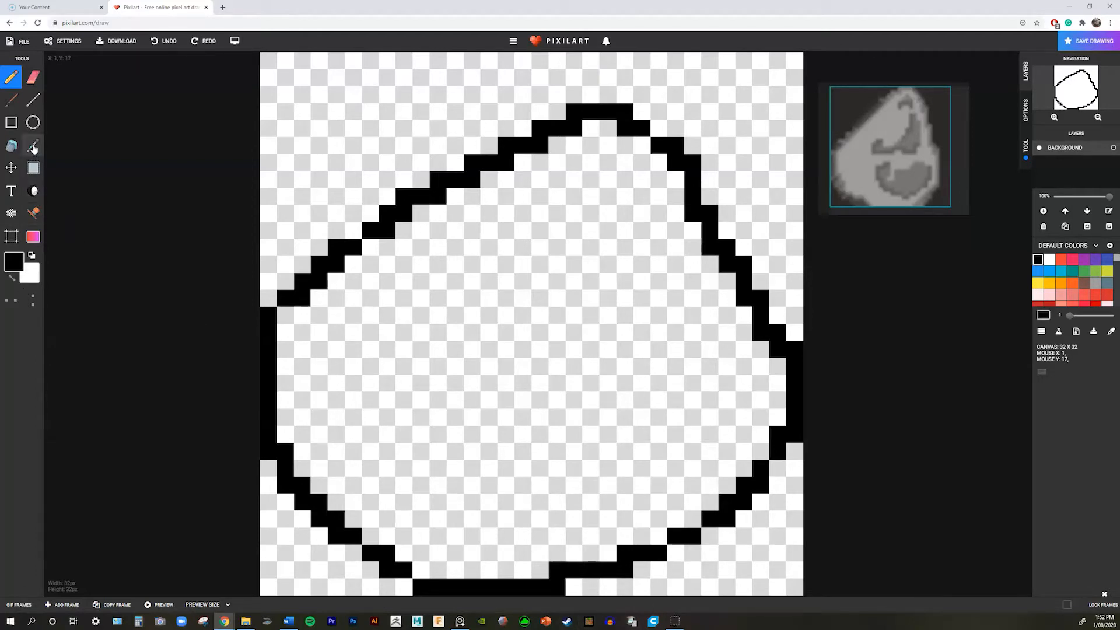
# - Choose the Fill tool and browse the Common, Metro UI and Rainbow Dash color palettes, ending back on Default Colors
pyautogui.click(16, 150)
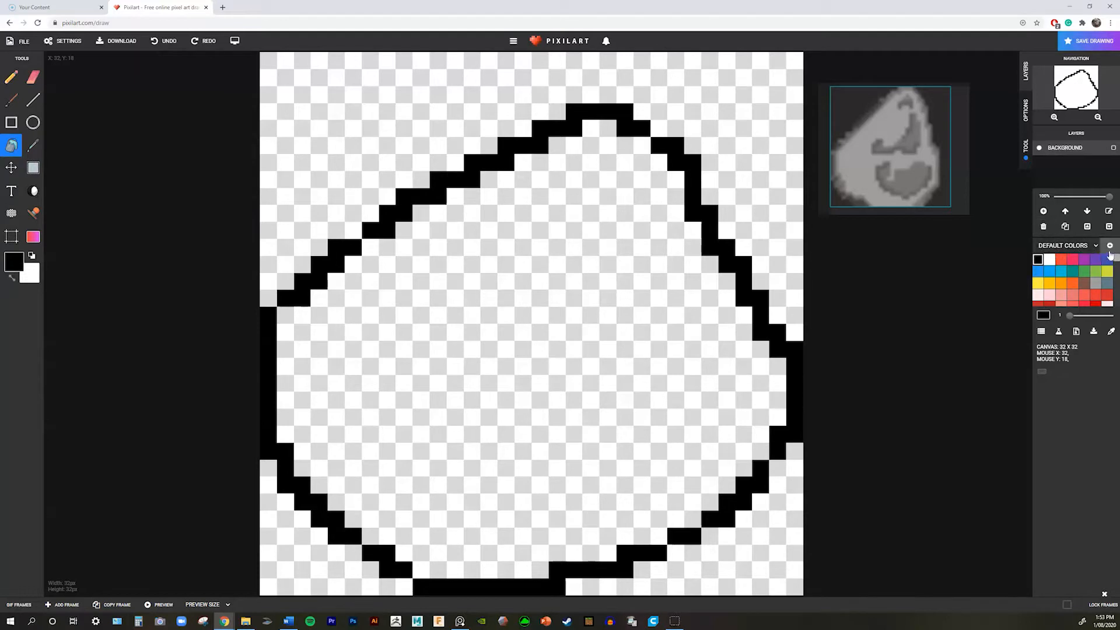
pyautogui.click(1089, 245)
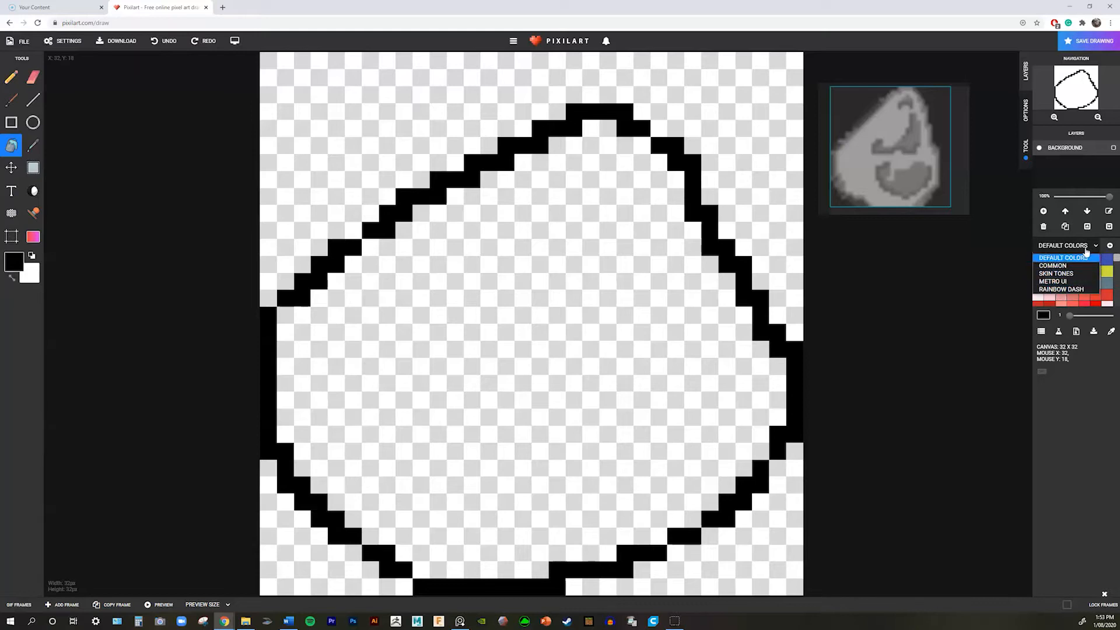
pyautogui.click(1094, 247)
pyautogui.click(1093, 248)
pyautogui.click(1056, 266)
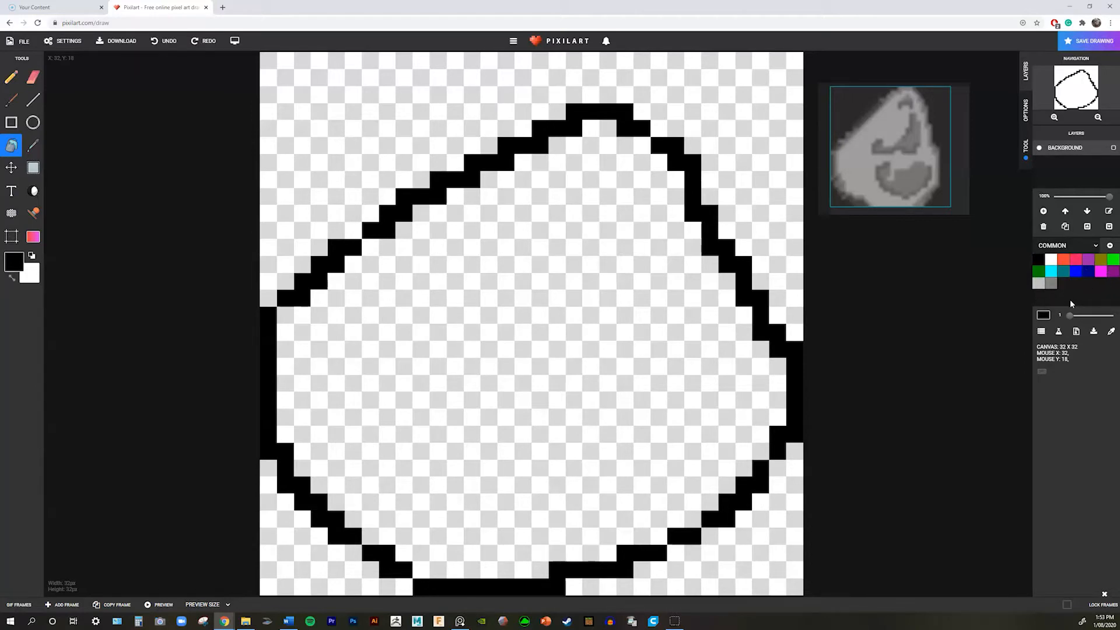
pyautogui.click(1095, 245)
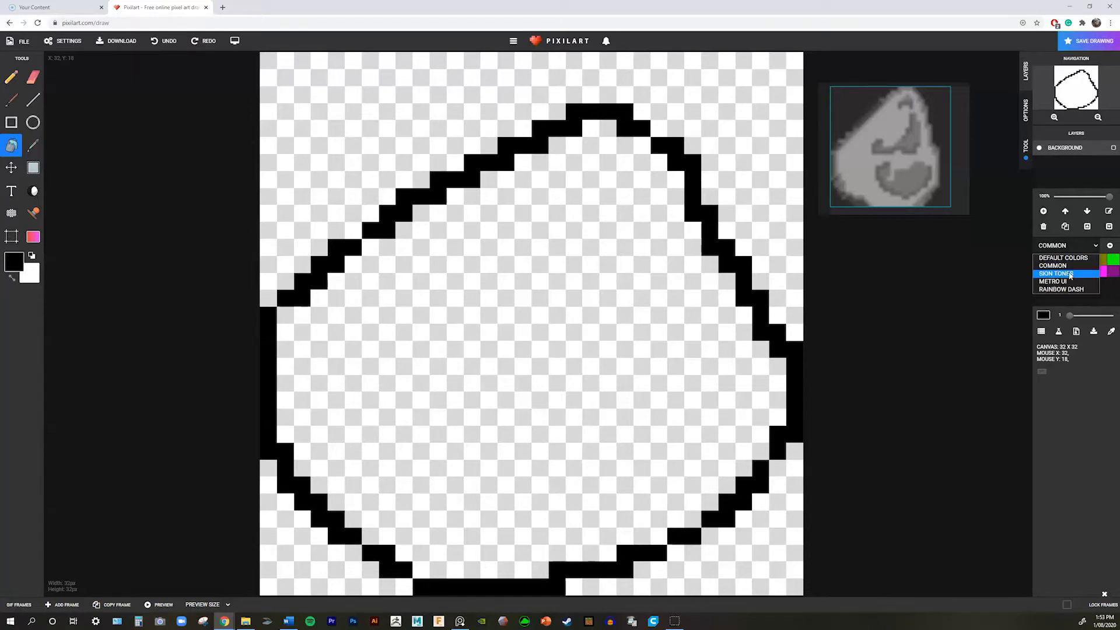
pyautogui.click(1076, 266)
pyautogui.click(1094, 248)
pyautogui.click(1068, 281)
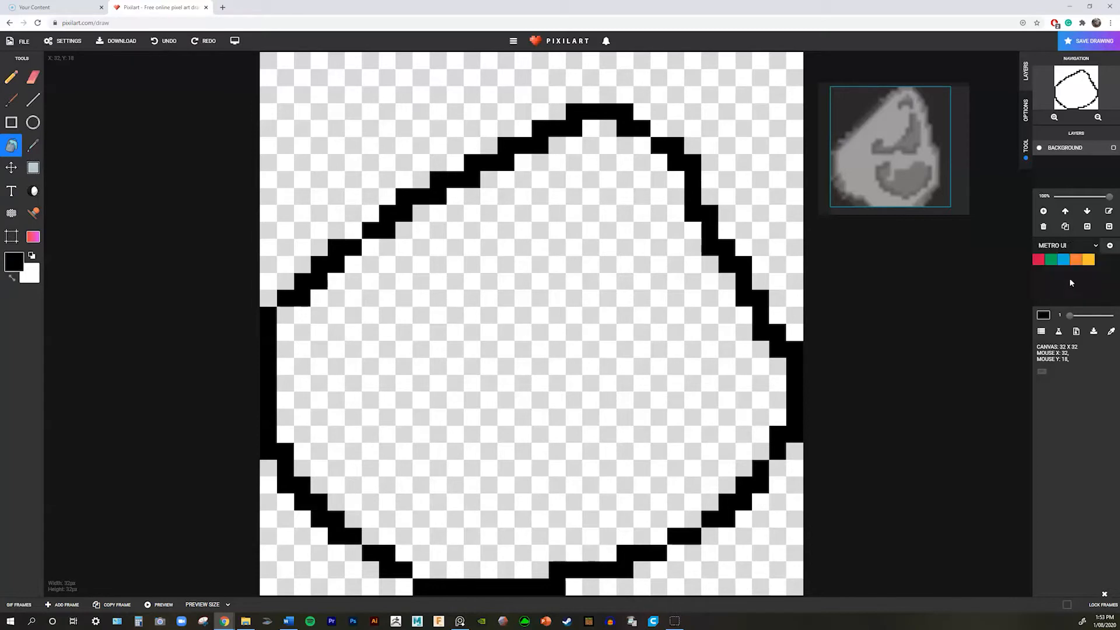
pyautogui.click(1095, 245)
pyautogui.click(1068, 289)
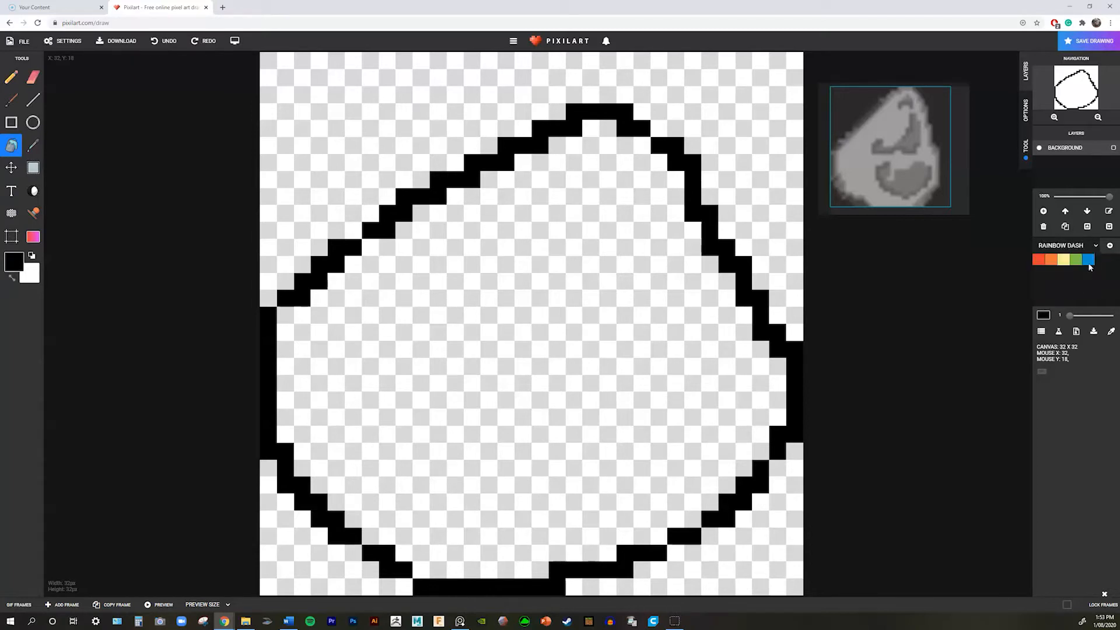
pyautogui.click(1094, 246)
pyautogui.click(1063, 258)
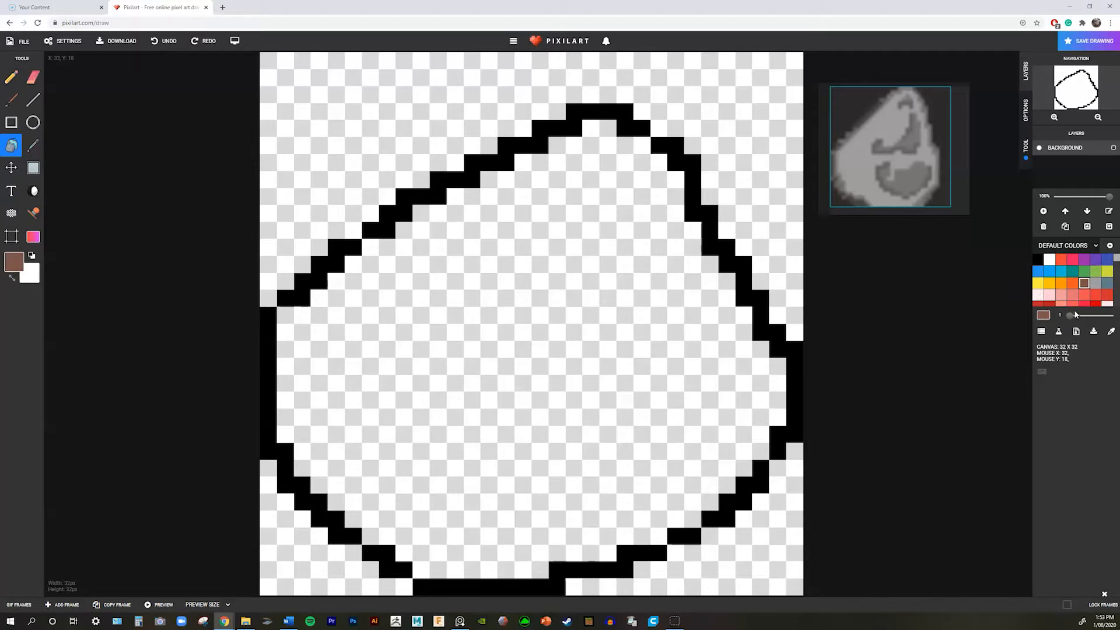
# - Fill the inside of the rock outline with a light grey from the Default Colors palette
pyautogui.moveTo(1116, 257); pyautogui.dragTo(1116, 301)
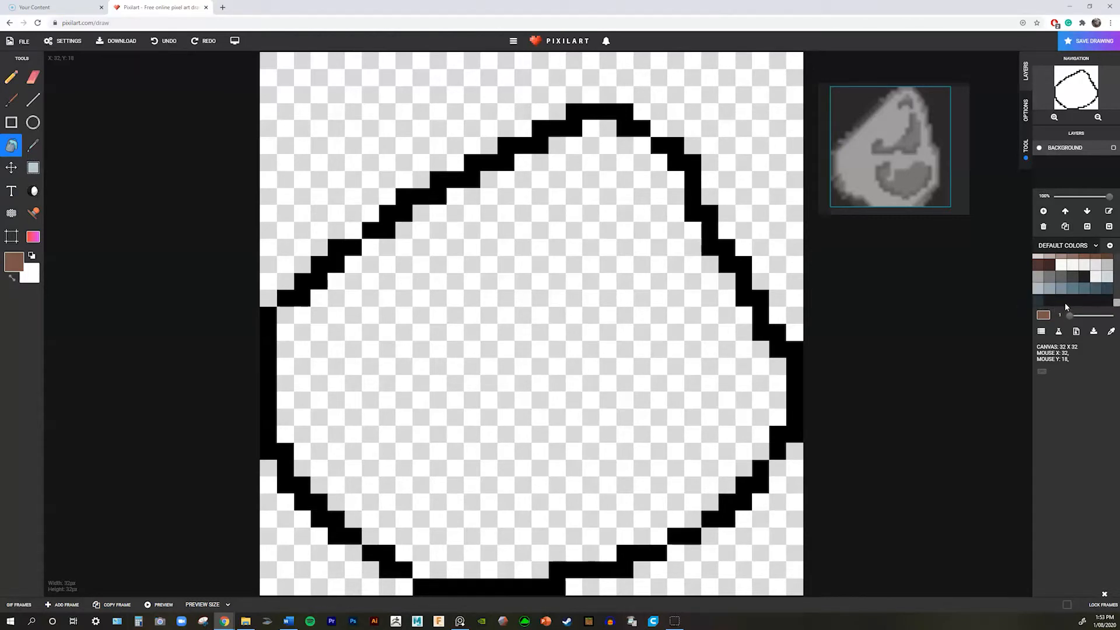
pyautogui.click(1038, 277)
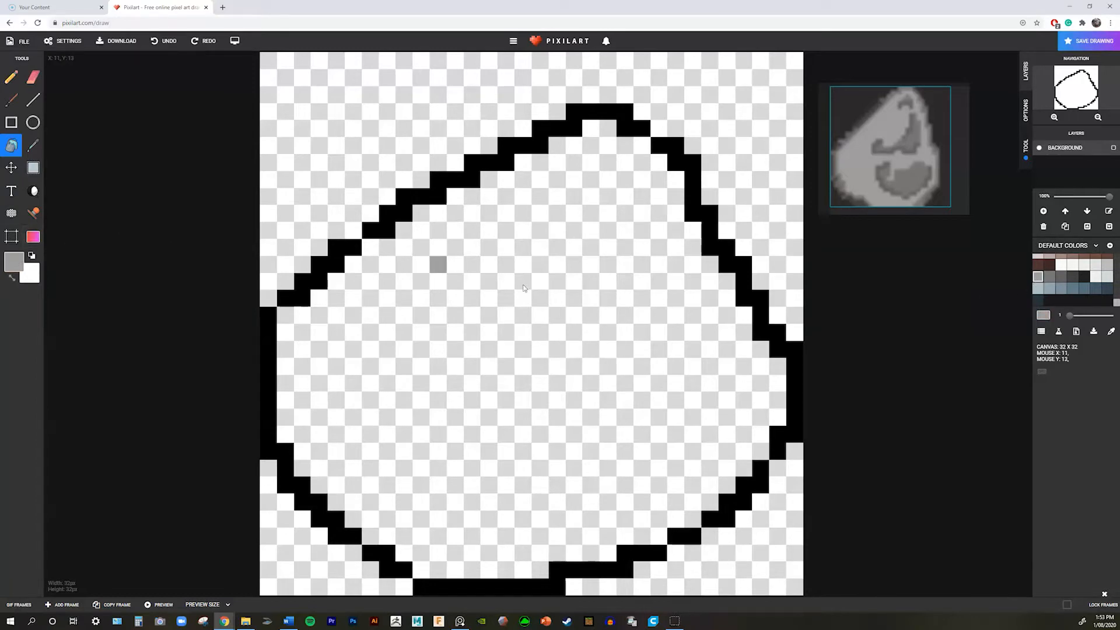
pyautogui.click(576, 268)
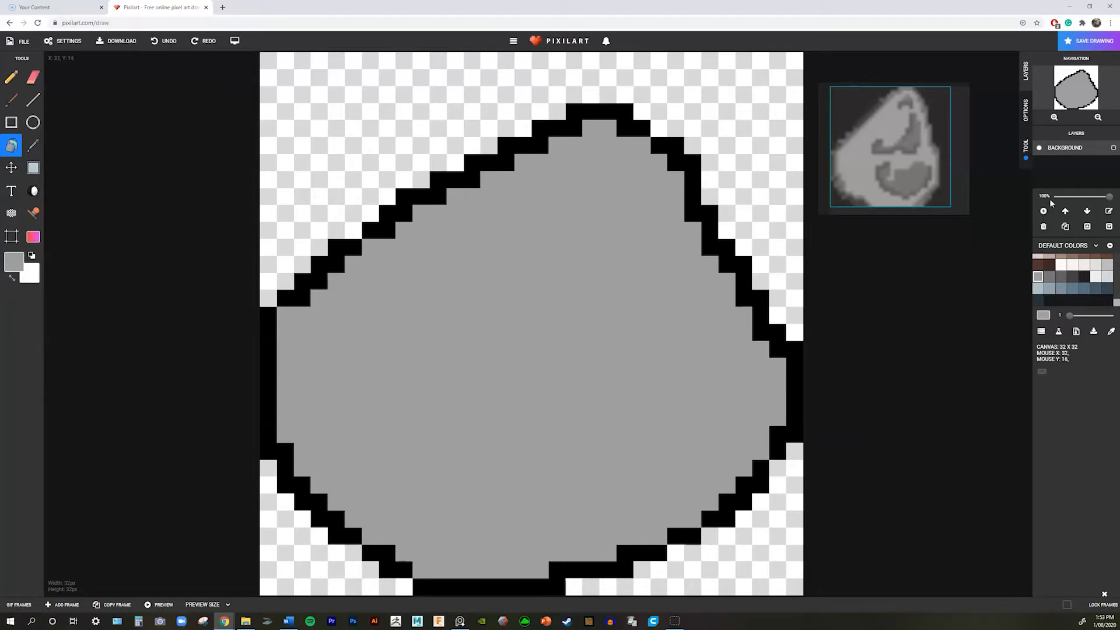
# - Hide and show the Background layer twice to check what it contains
pyautogui.click(1040, 149)
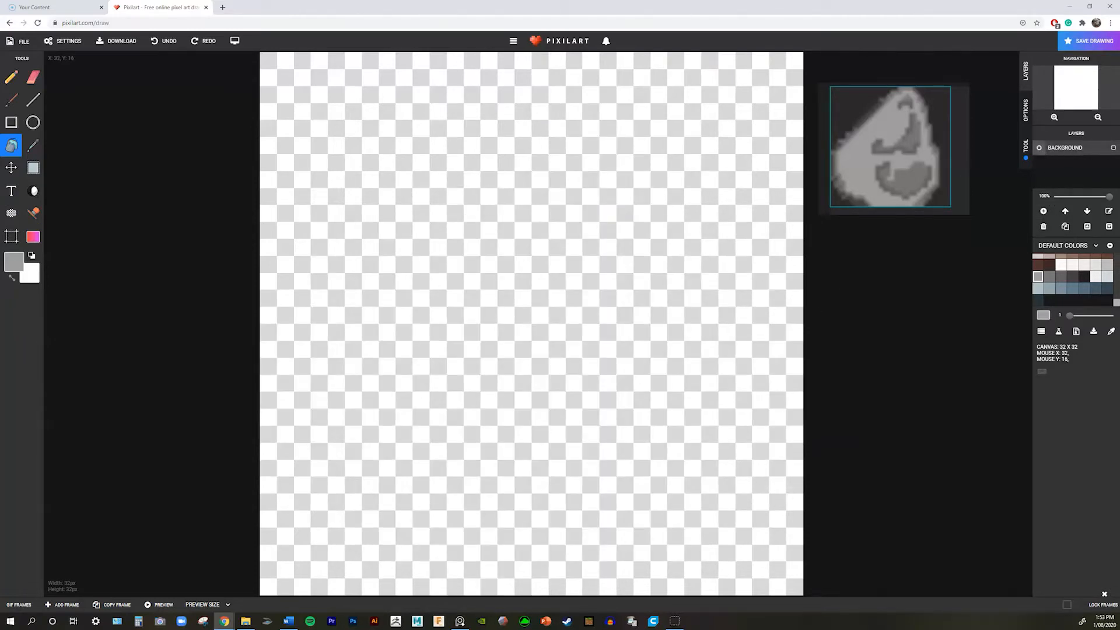
pyautogui.click(1038, 148)
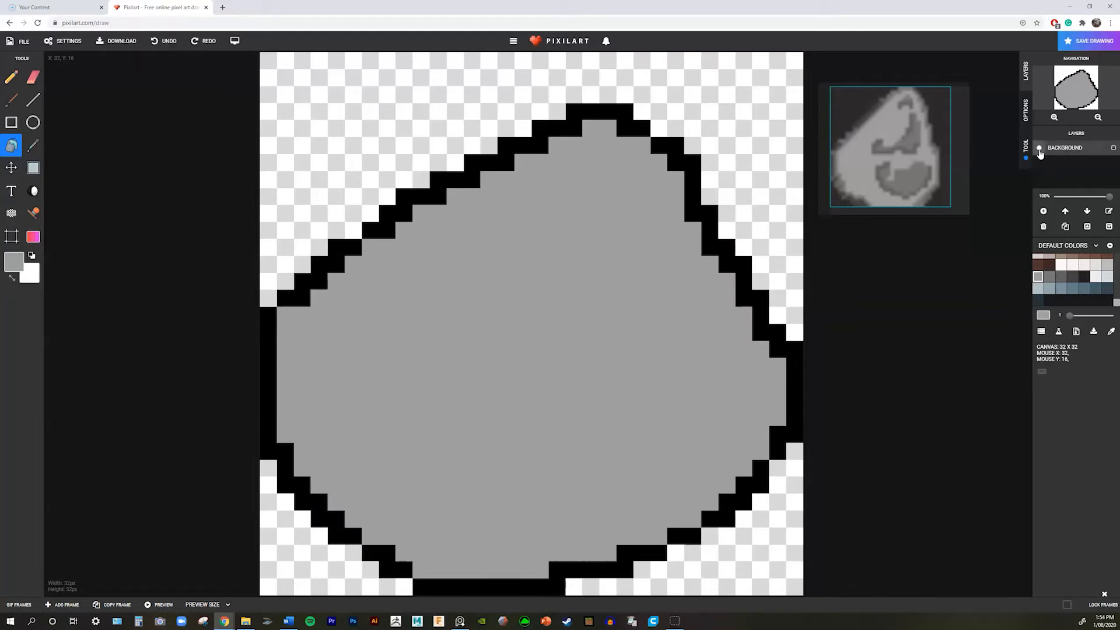
pyautogui.click(1040, 148)
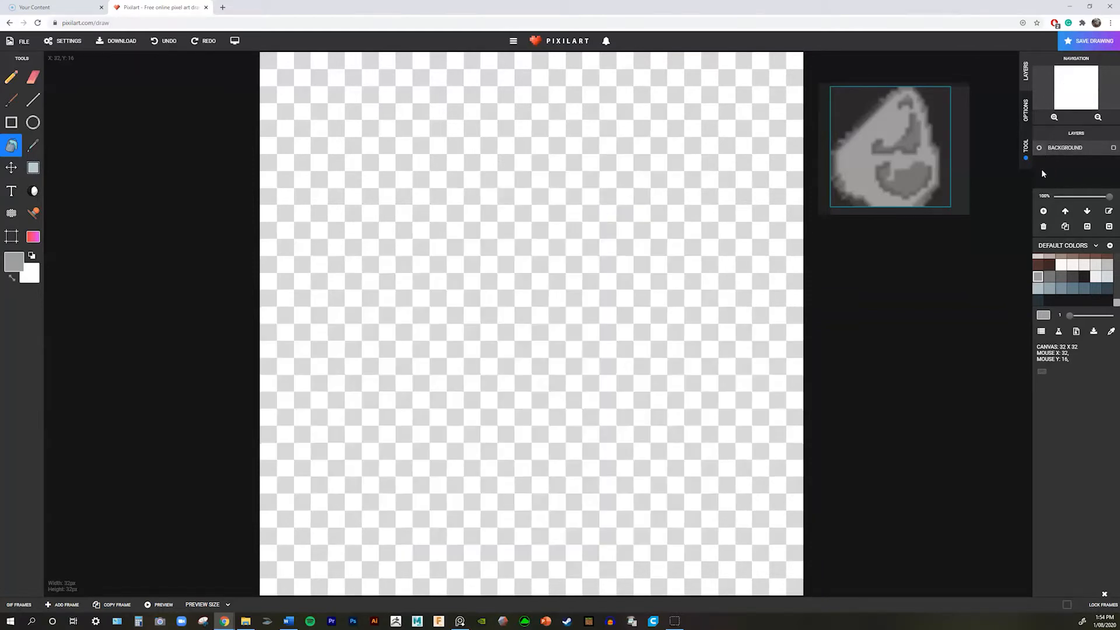
pyautogui.click(1040, 148)
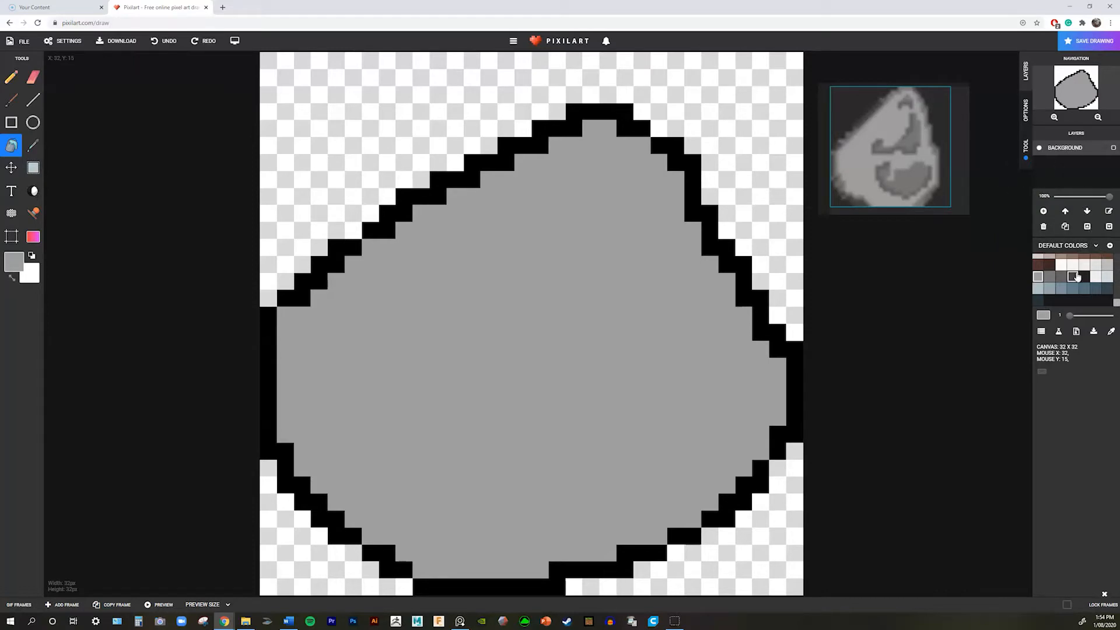
# - Add a new layer above Background and name it Mid Tone
pyautogui.click(1042, 211)
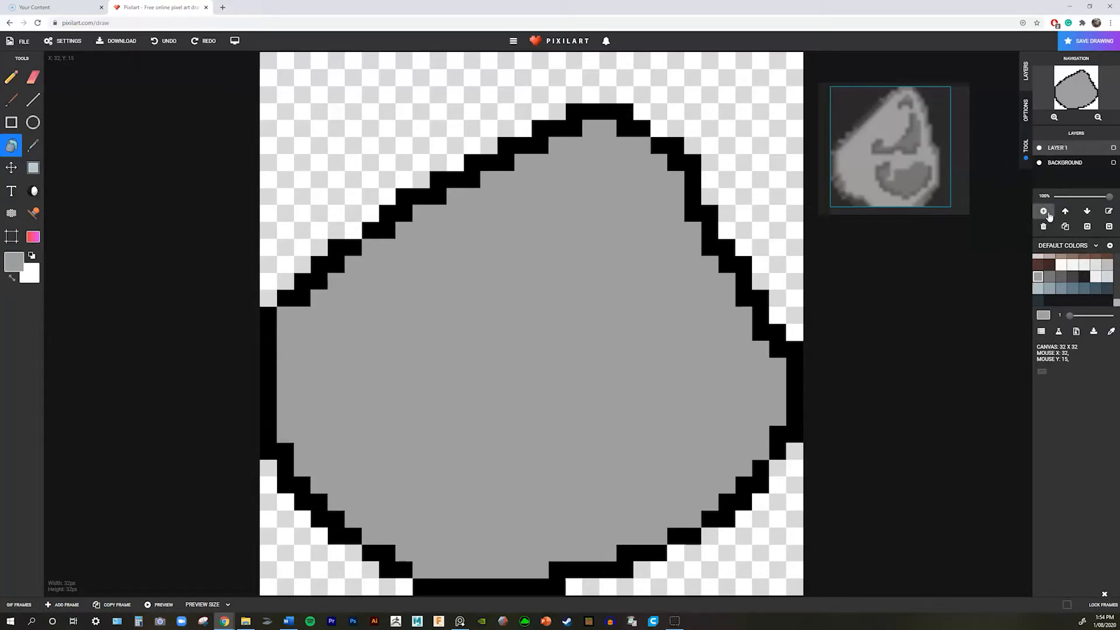
pyautogui.click(1099, 211)
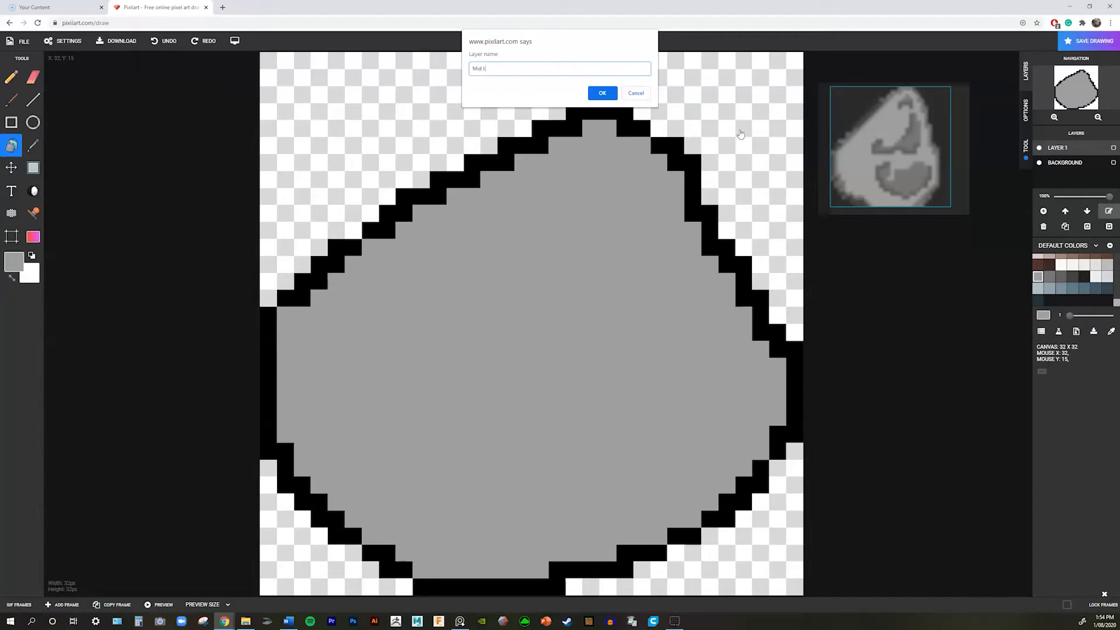
pyautogui.click(591, 91)
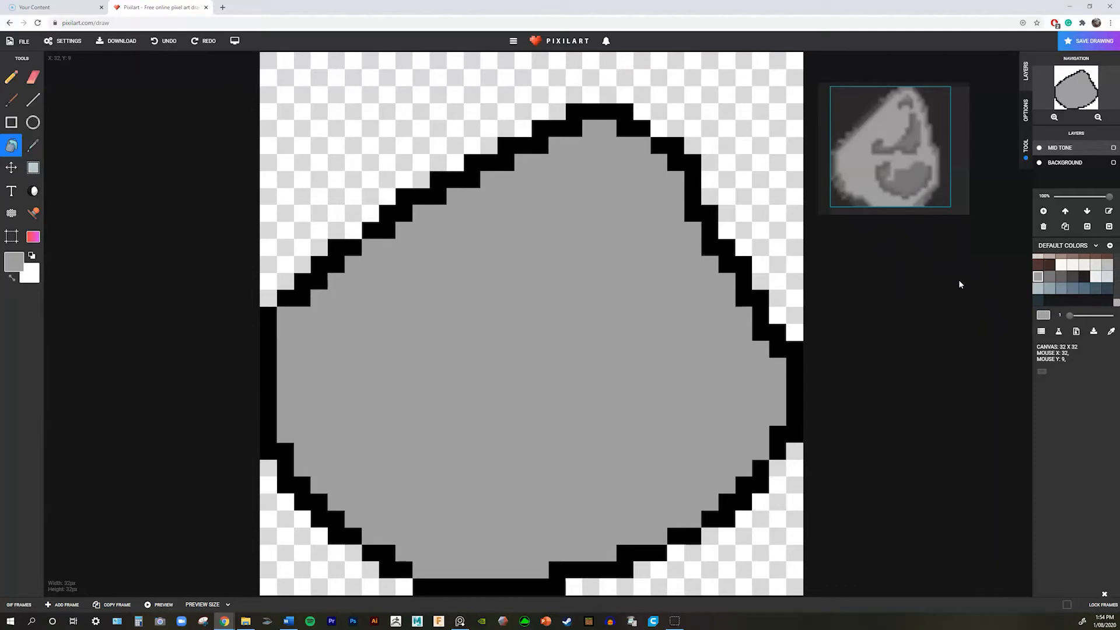
# - Paint a slanted medium-grey shading patch on the upper middle of the rock with the pencil at size 4
pyautogui.click(1049, 277)
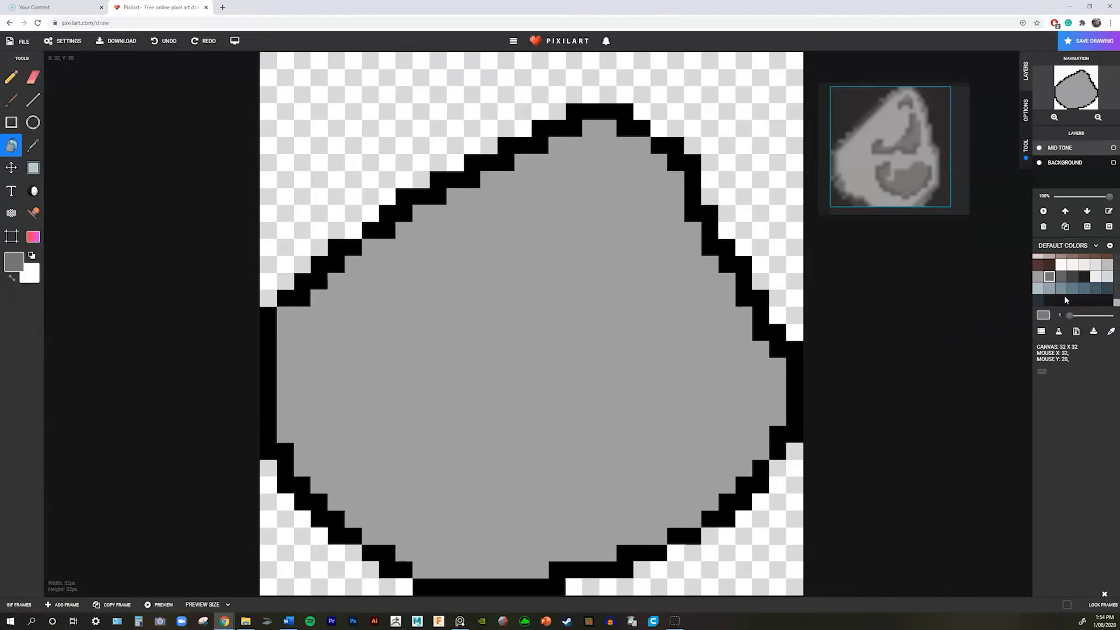
pyautogui.moveTo(1069, 315); pyautogui.dragTo(1077, 315)
pyautogui.click(12, 78)
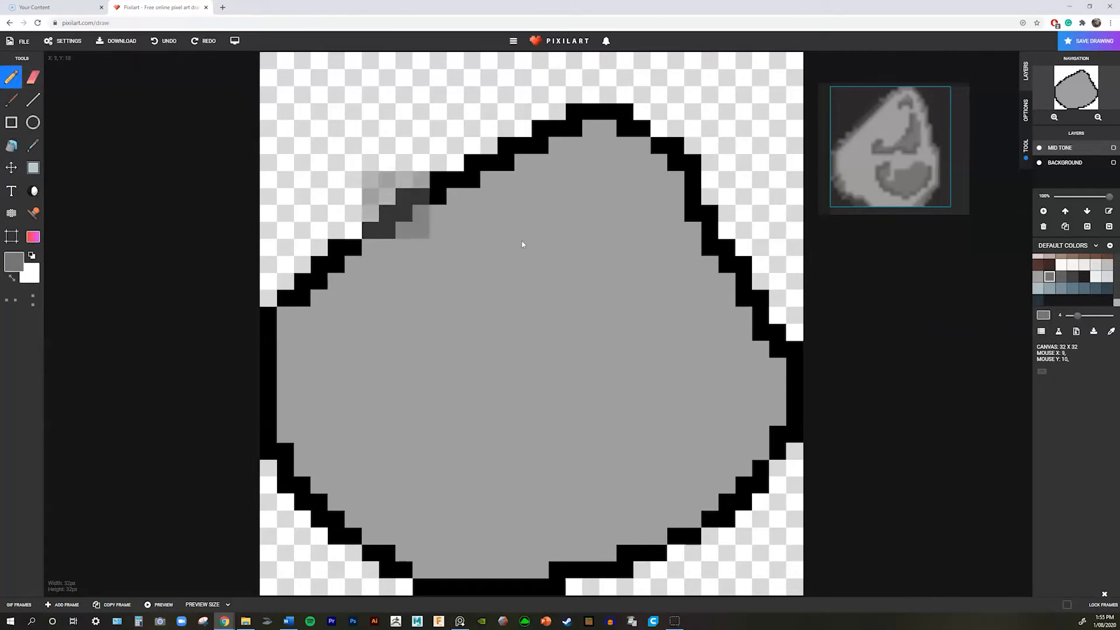
pyautogui.moveTo(504, 285)
pyautogui.mouseDown()
pyautogui.moveTo(536, 304)
pyautogui.moveTo(553, 270)
pyautogui.moveTo(418, 355)
pyautogui.moveTo(452, 388)
pyautogui.moveTo(503, 352)
pyautogui.moveTo(489, 366)
pyautogui.moveTo(573, 266)
pyautogui.moveTo(567, 251)
pyautogui.moveTo(556, 315)
pyautogui.moveTo(536, 248)
pyautogui.moveTo(608, 255)
pyautogui.moveTo(601, 320)
pyautogui.mouseUp()
# - Paint a medium-grey shading band along the rock's lower part, curving up to the outline on both sides
pyautogui.moveTo(566, 476)
pyautogui.mouseDown()
pyautogui.moveTo(535, 493)
pyautogui.moveTo(578, 512)
pyautogui.mouseUp()
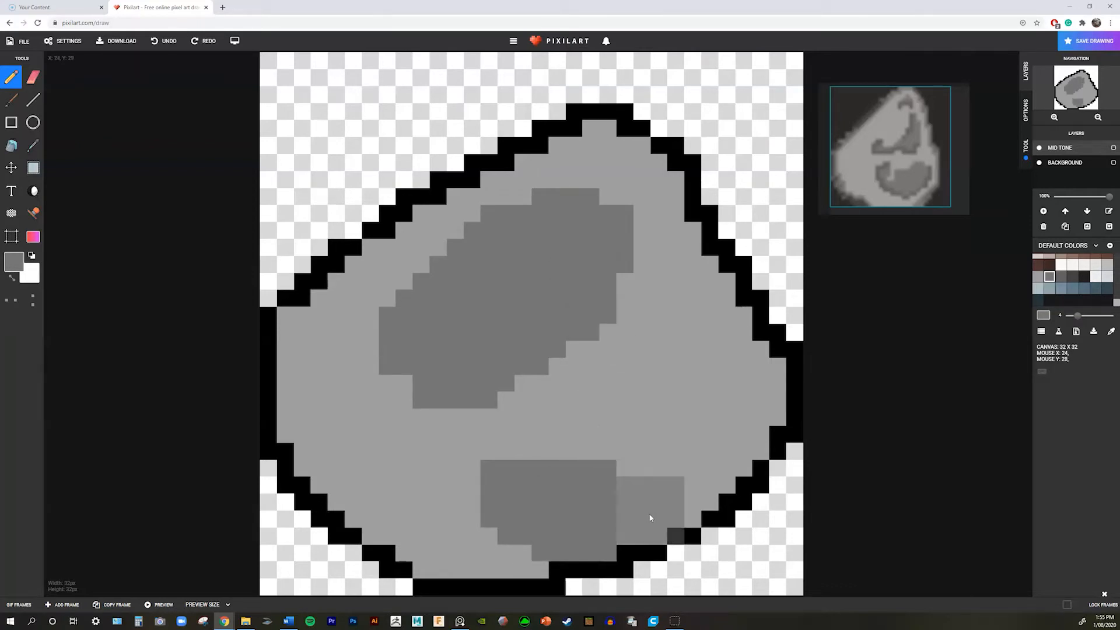
pyautogui.click(644, 520)
pyautogui.moveTo(680, 497)
pyautogui.mouseDown()
pyautogui.moveTo(637, 475)
pyautogui.moveTo(570, 526)
pyautogui.moveTo(490, 524)
pyautogui.moveTo(522, 554)
pyautogui.moveTo(456, 552)
pyautogui.moveTo(461, 524)
pyautogui.moveTo(438, 537)
pyautogui.moveTo(383, 507)
pyautogui.moveTo(453, 487)
pyautogui.mouseUp()
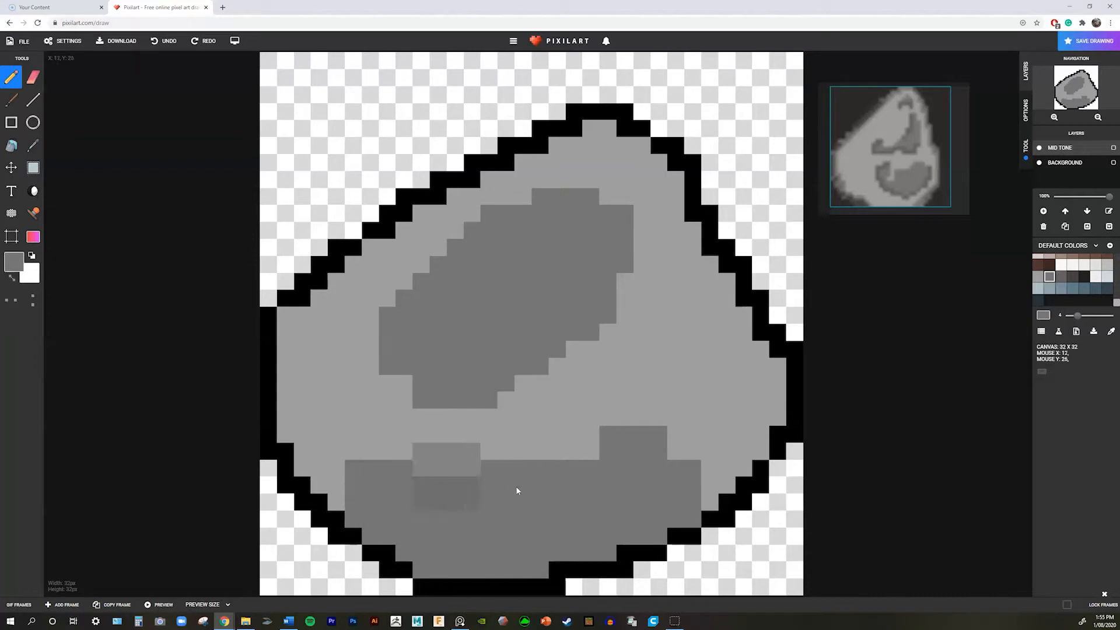
pyautogui.moveTo(704, 497)
pyautogui.mouseDown()
pyautogui.moveTo(695, 455)
pyautogui.moveTo(708, 471)
pyautogui.moveTo(728, 460)
pyautogui.moveTo(760, 406)
pyautogui.mouseUp()
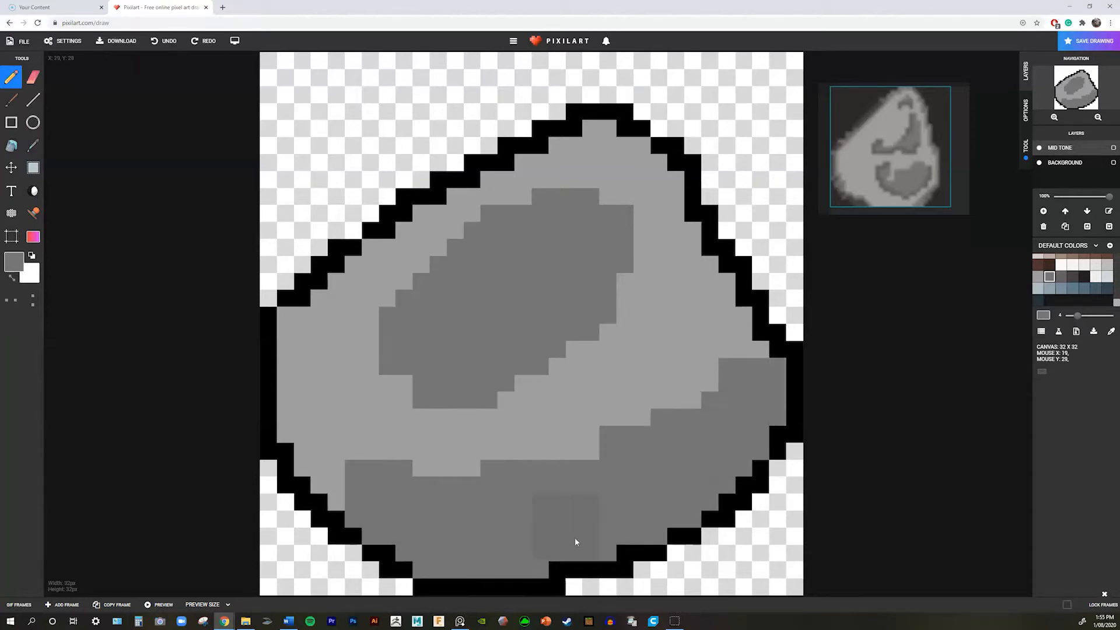
pyautogui.moveTo(366, 484)
pyautogui.mouseDown()
pyautogui.moveTo(325, 449)
pyautogui.moveTo(319, 421)
pyautogui.mouseUp()
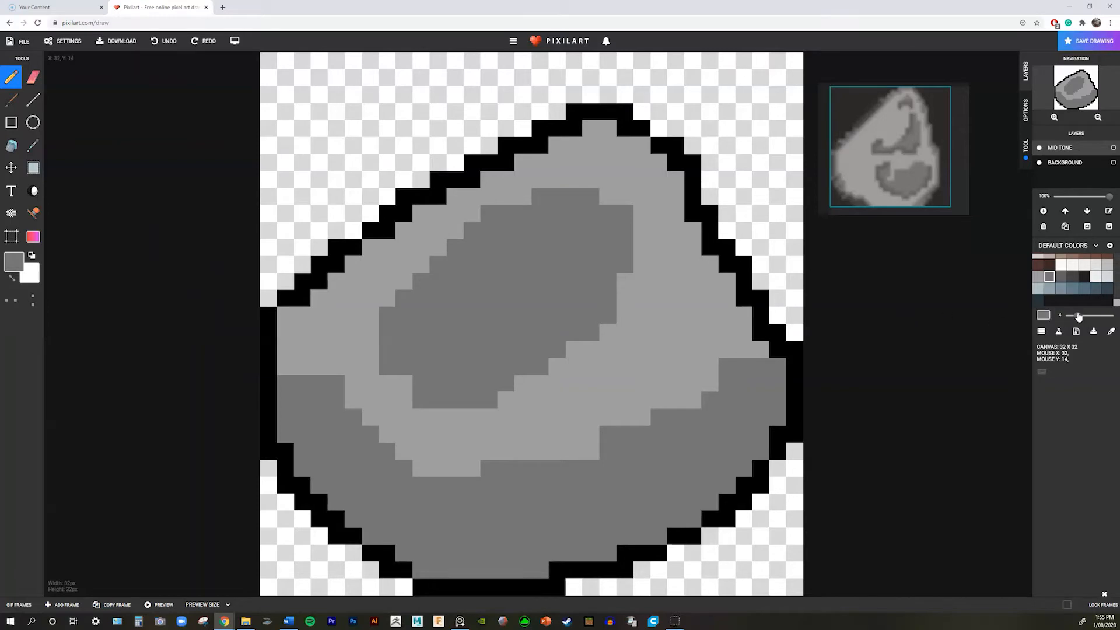
# - Set the pencil size to 1 and smooth the upper edge of the lower shading band with single medium-grey pixels
pyautogui.moveTo(1073, 316); pyautogui.dragTo(1068, 316)
pyautogui.click(319, 366)
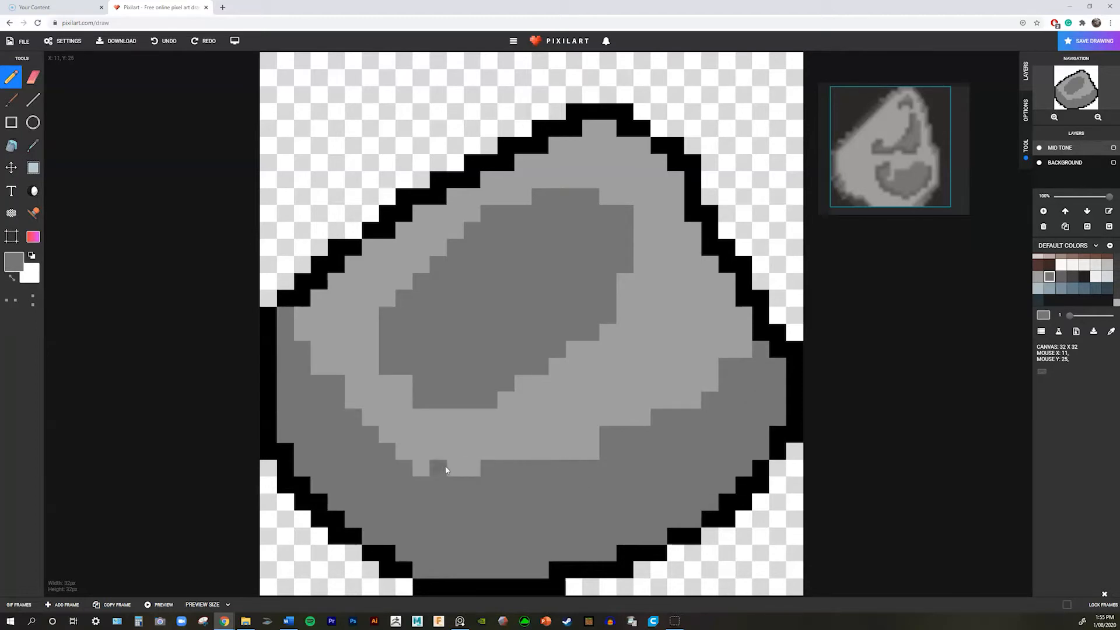
pyautogui.click(472, 469)
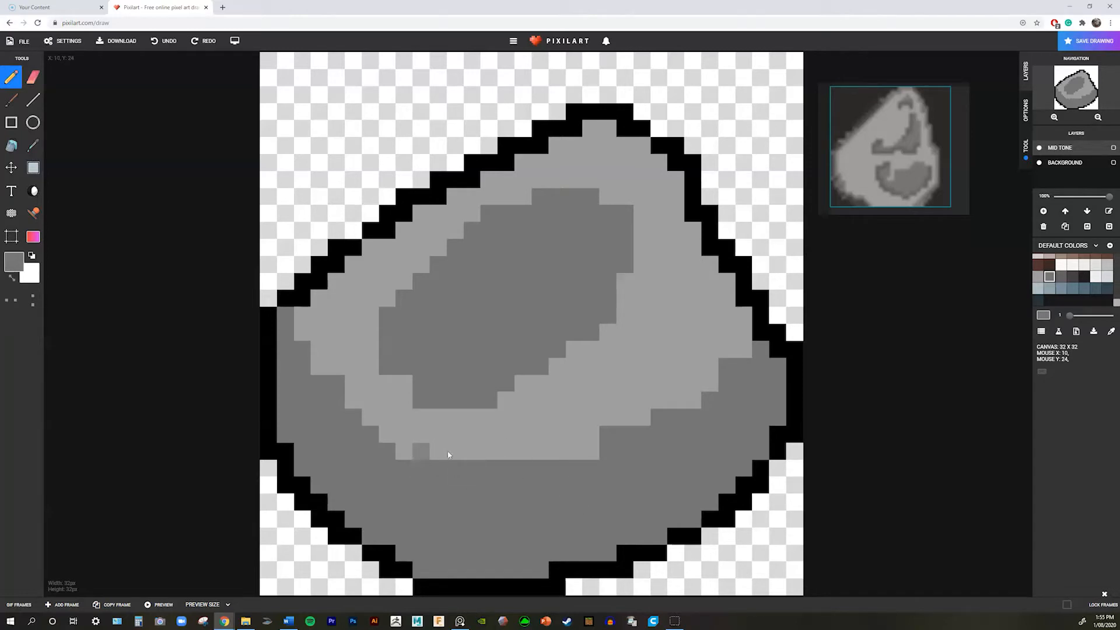
pyautogui.moveTo(523, 450); pyautogui.dragTo(591, 451)
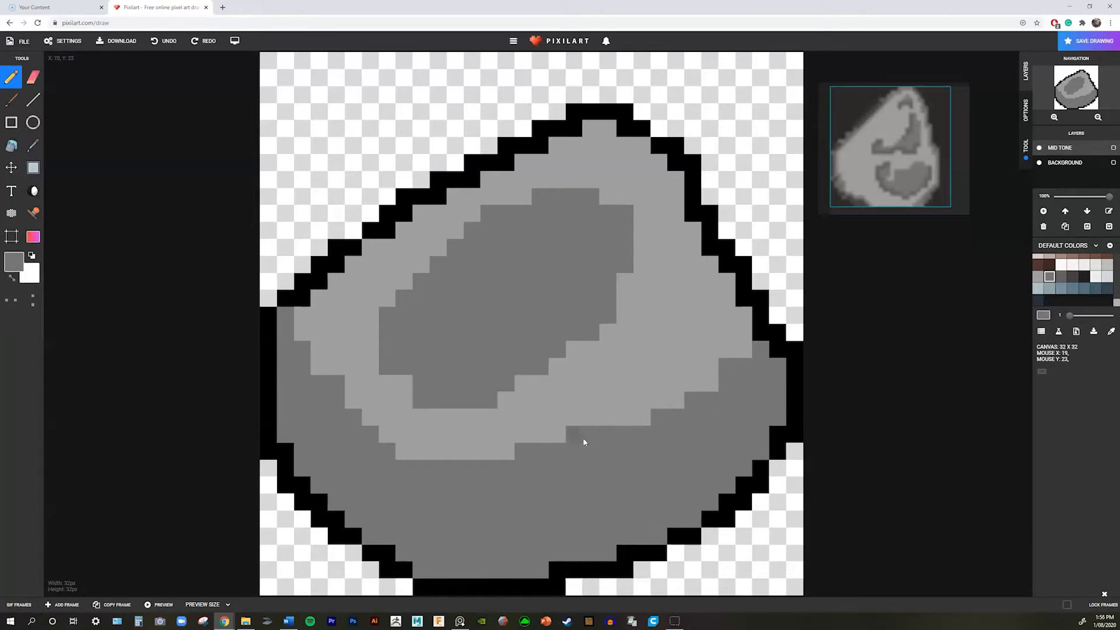
pyautogui.click(742, 349)
# - Add a new layer above Mid Tone, name it Dark, and choose a darker grey as the drawing color
pyautogui.click(1044, 212)
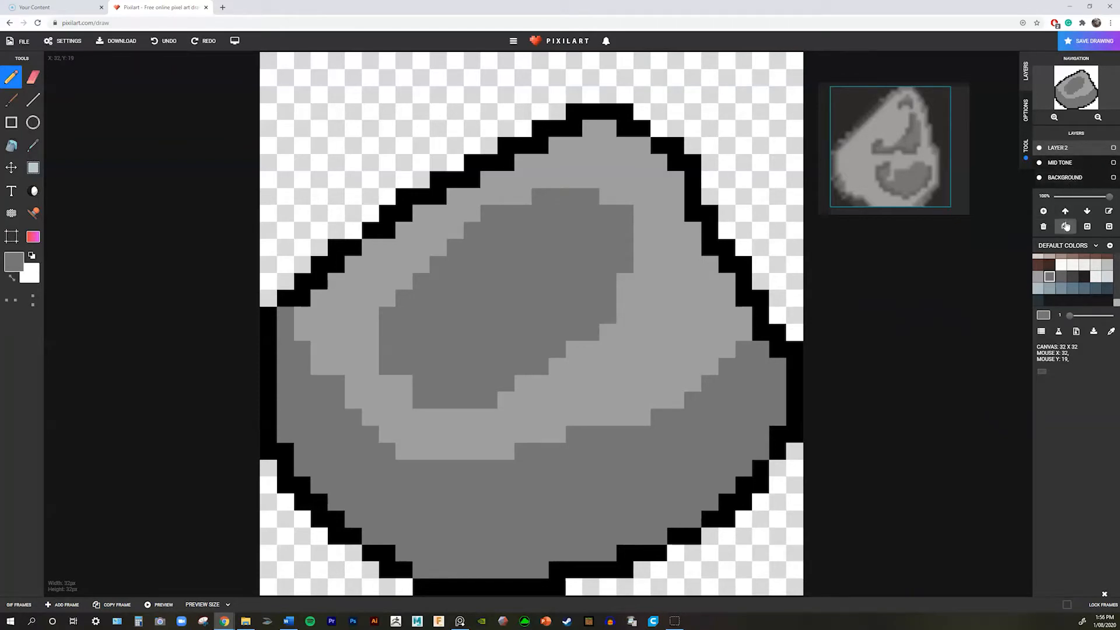
pyautogui.click(1108, 212)
pyautogui.write('Dar')
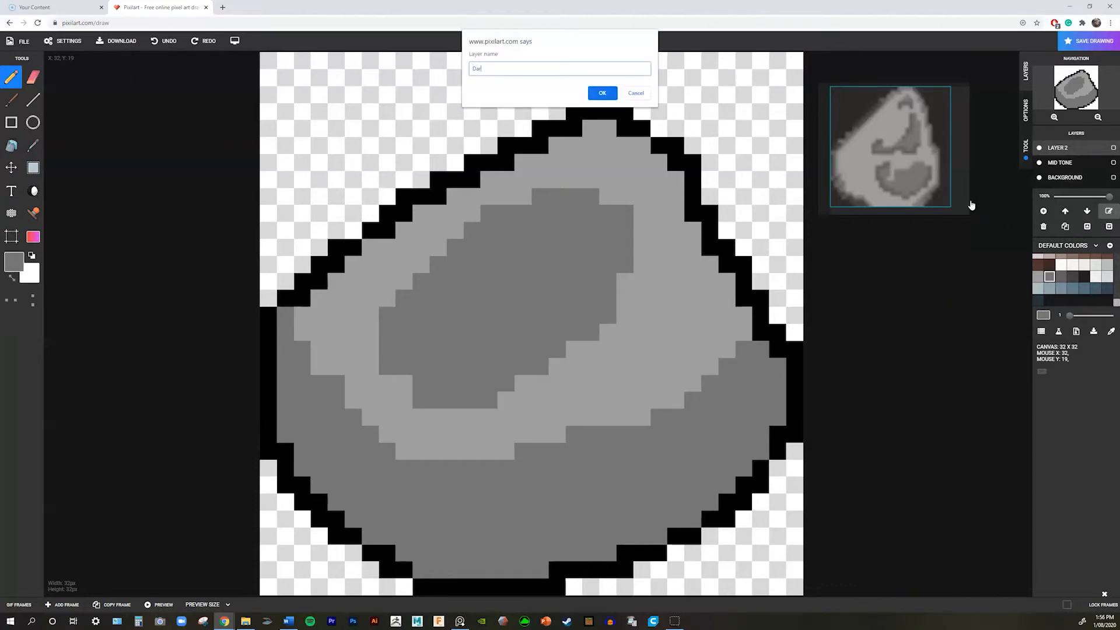
pyautogui.write('k')
pyautogui.click(602, 92)
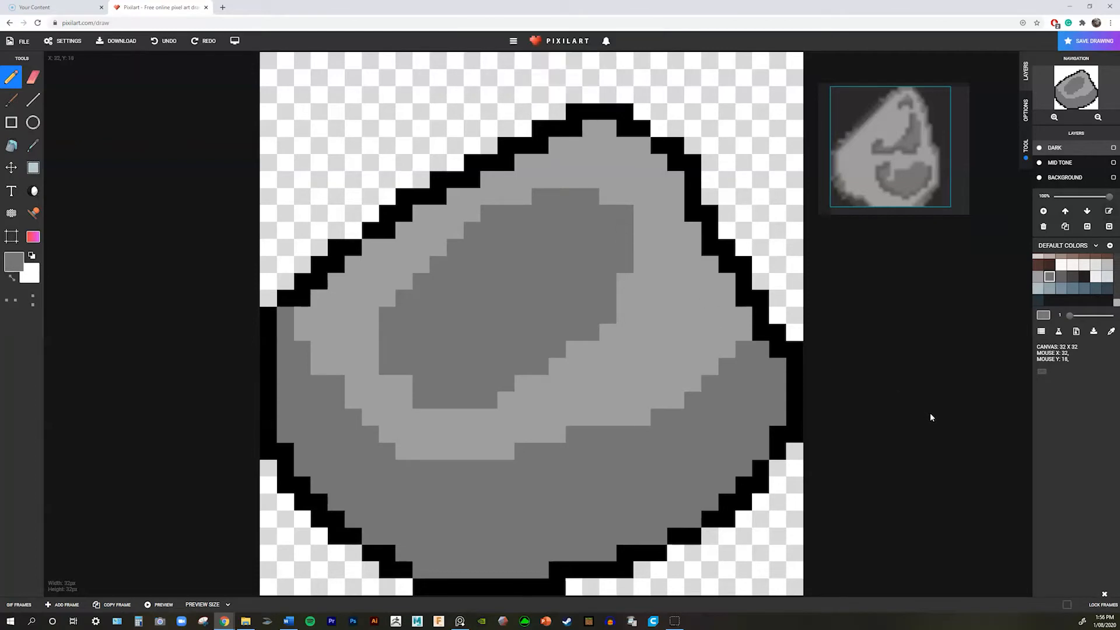
pyautogui.click(1075, 281)
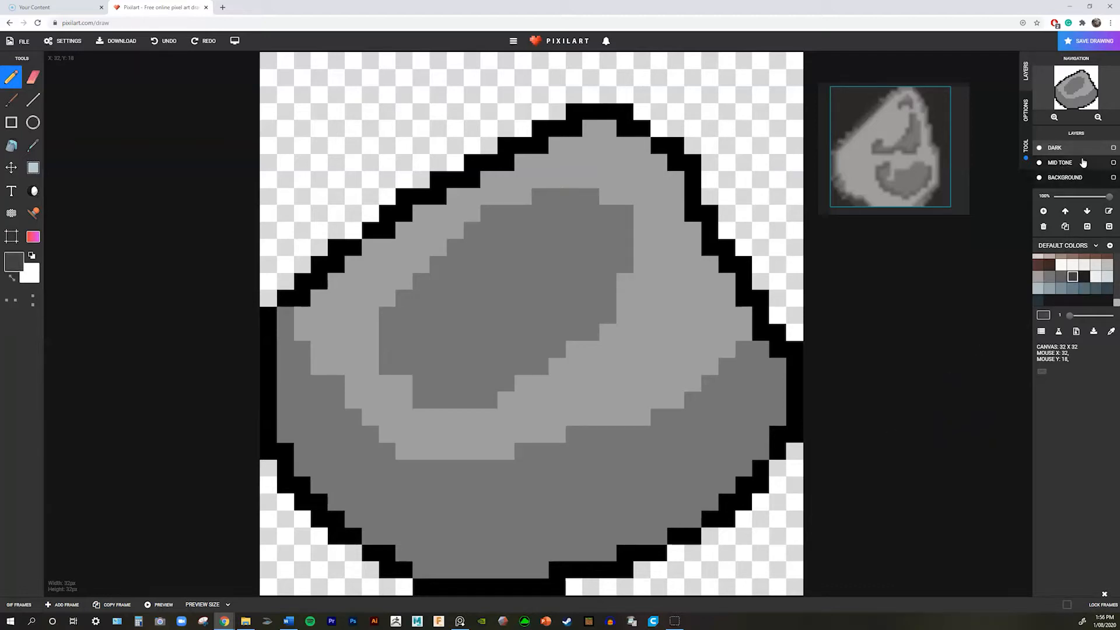
# - Hide the Mid Tone and Background layers to check the Dark layer's contents, and show both again
pyautogui.click(1039, 163)
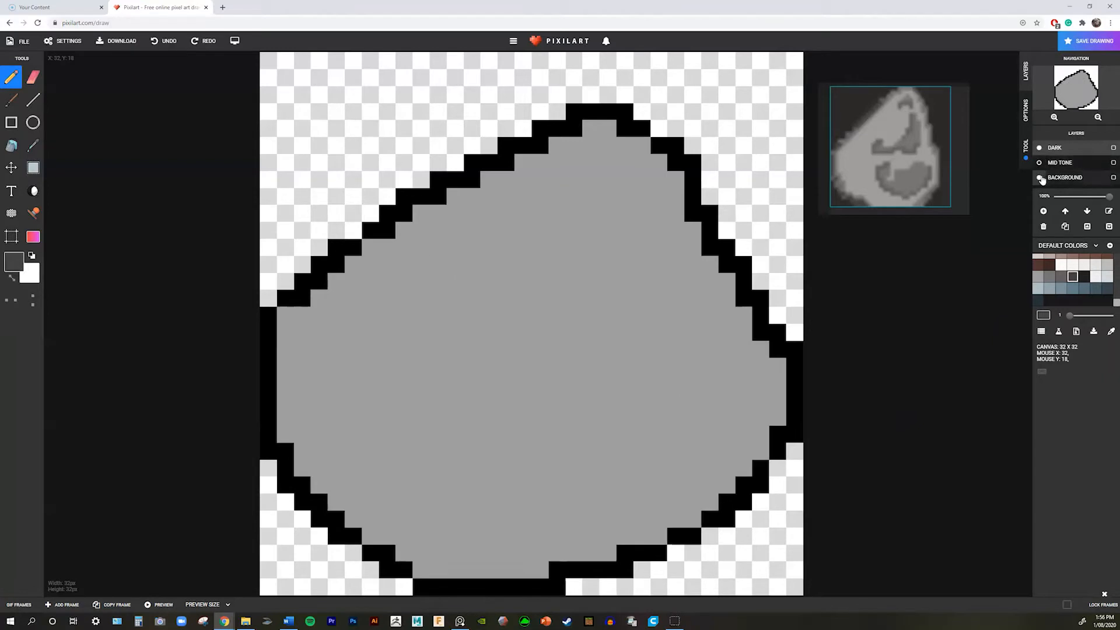
pyautogui.click(1039, 177)
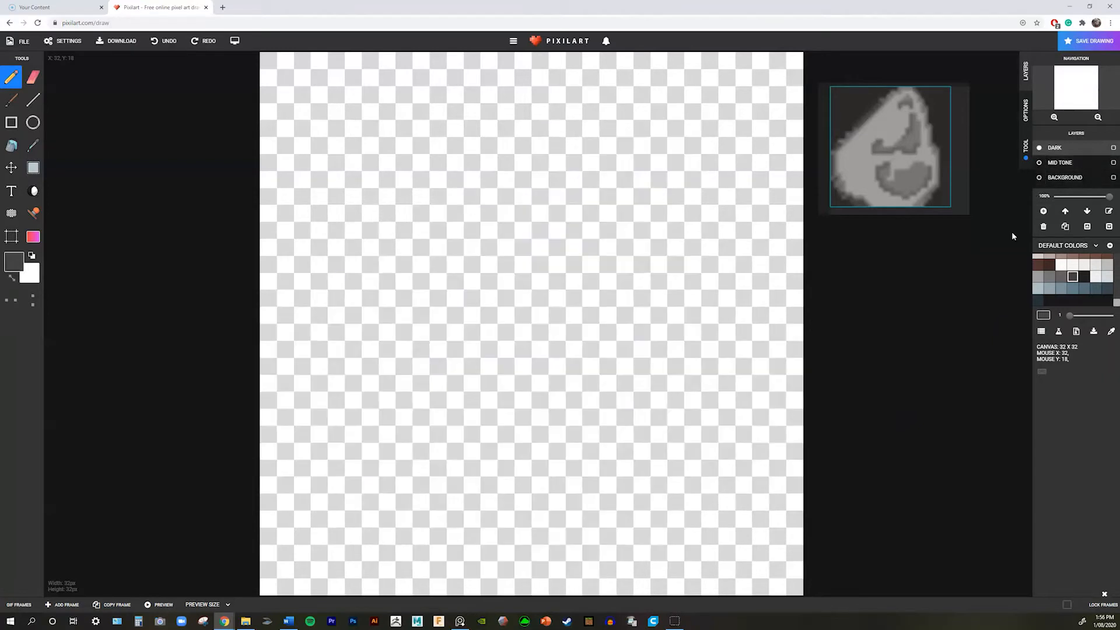
pyautogui.click(1038, 178)
pyautogui.click(1039, 163)
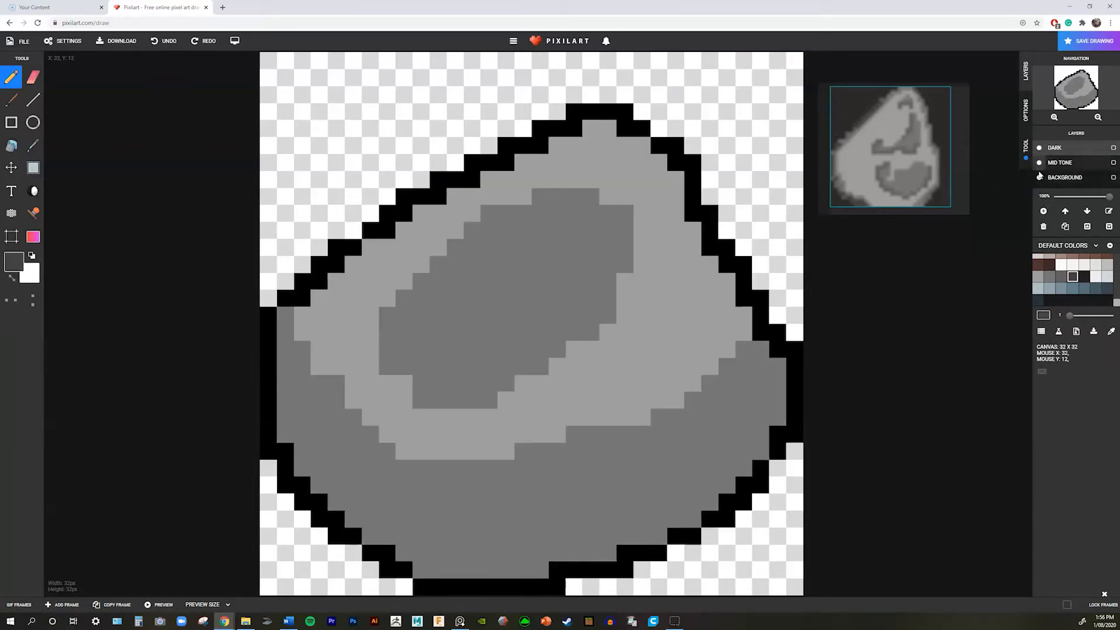
# - On the Mid Tone layer, extend the lower end of the upper shading patch with single pixels in its sampled medium grey
pyautogui.click(692, 318)
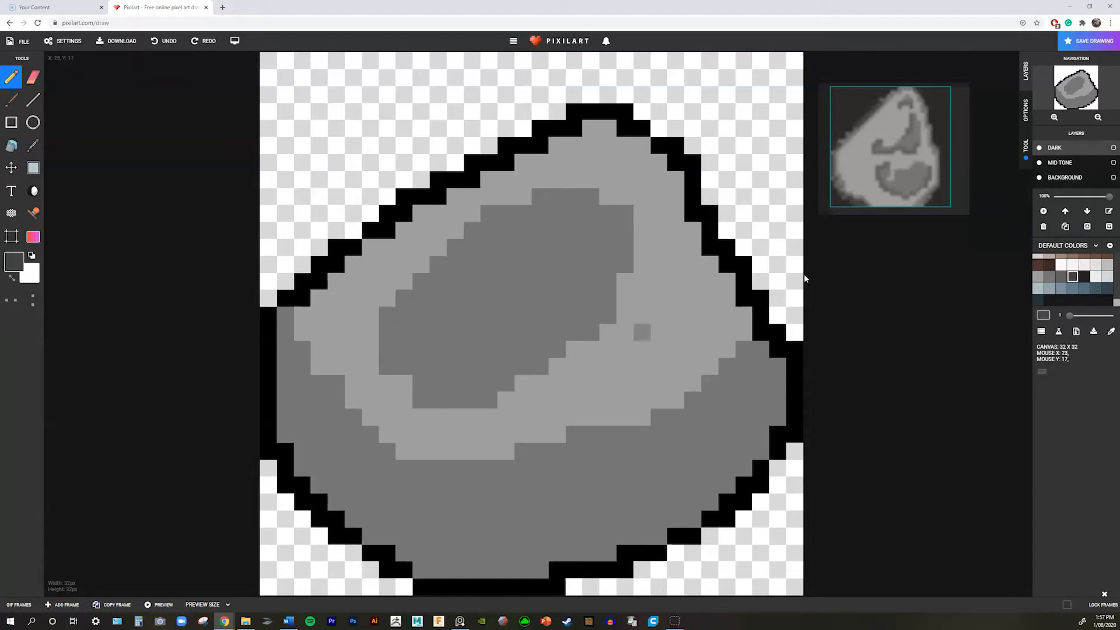
pyautogui.click(1052, 167)
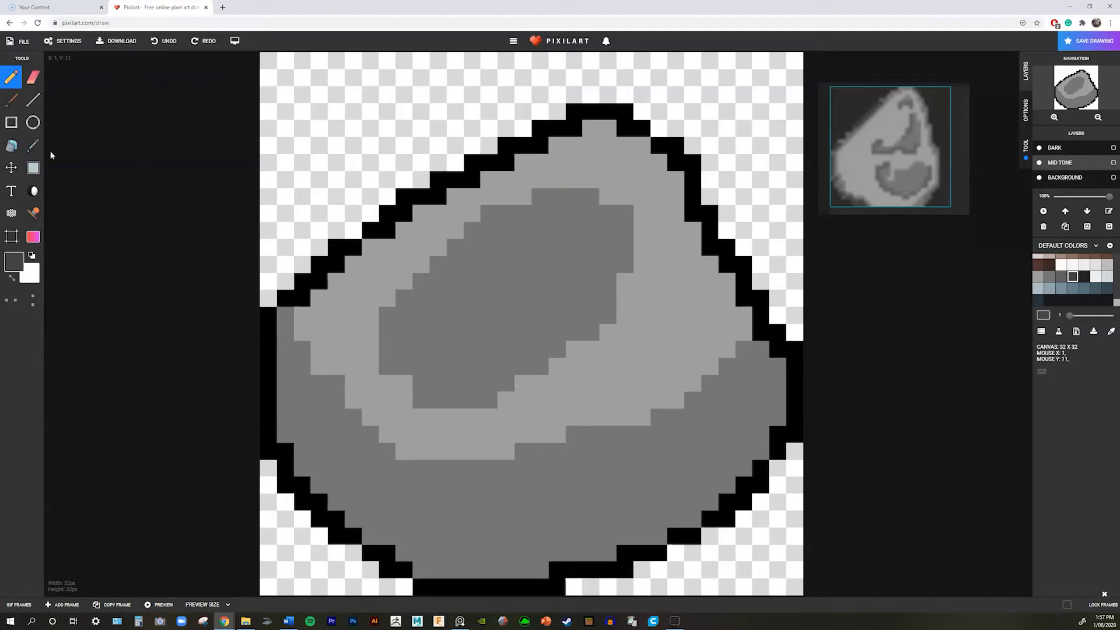
pyautogui.click(35, 147)
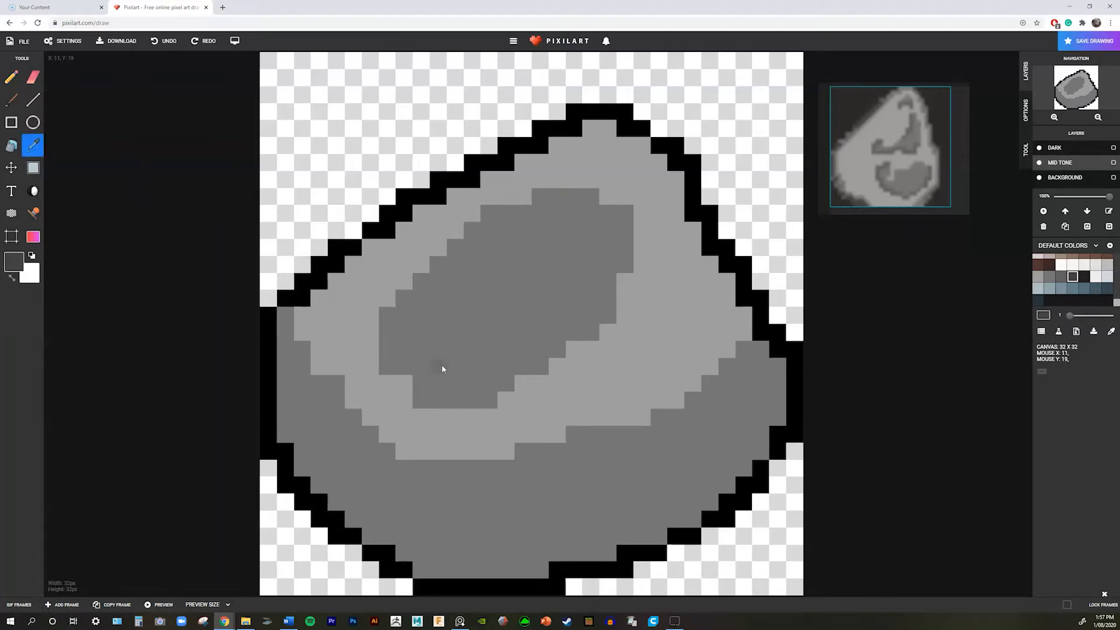
pyautogui.click(403, 344)
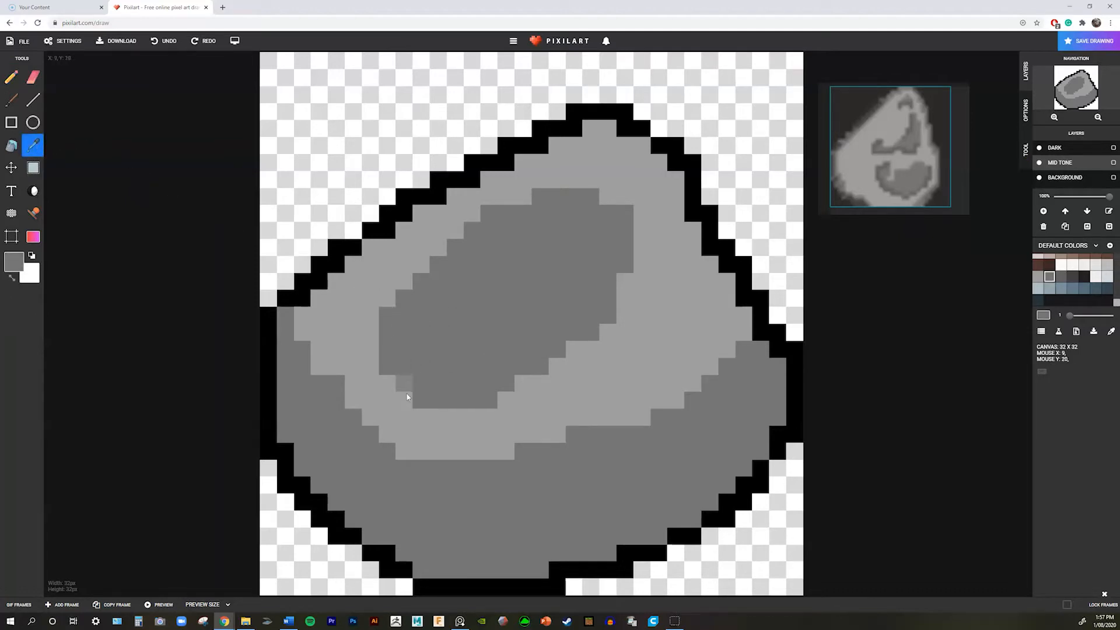
pyautogui.click(10, 80)
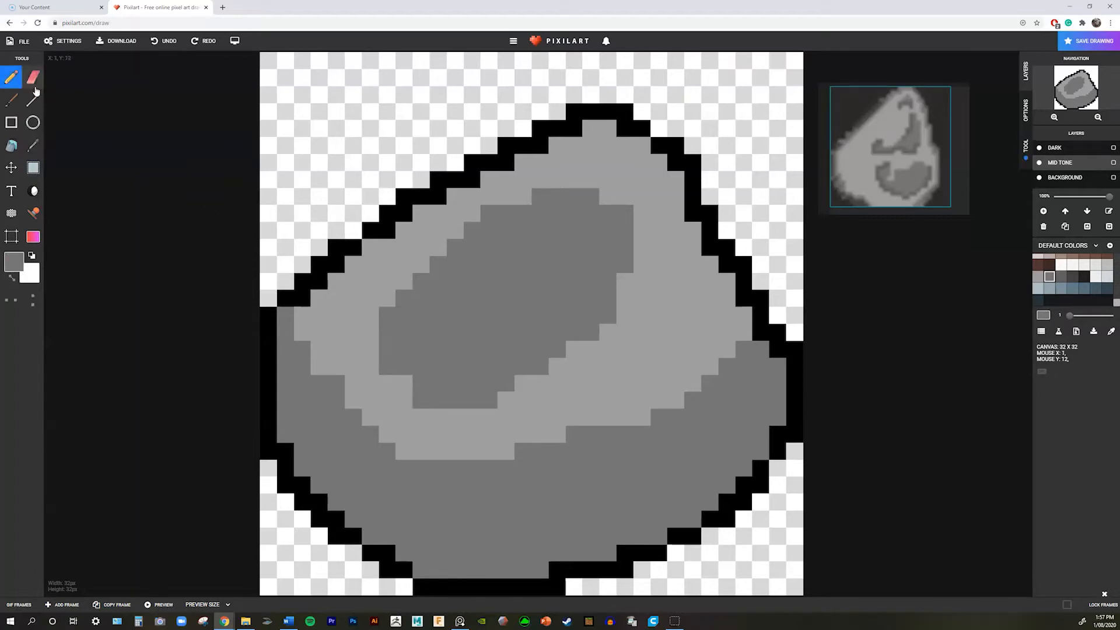
pyautogui.click(399, 382)
pyautogui.moveTo(442, 415); pyautogui.dragTo(472, 417)
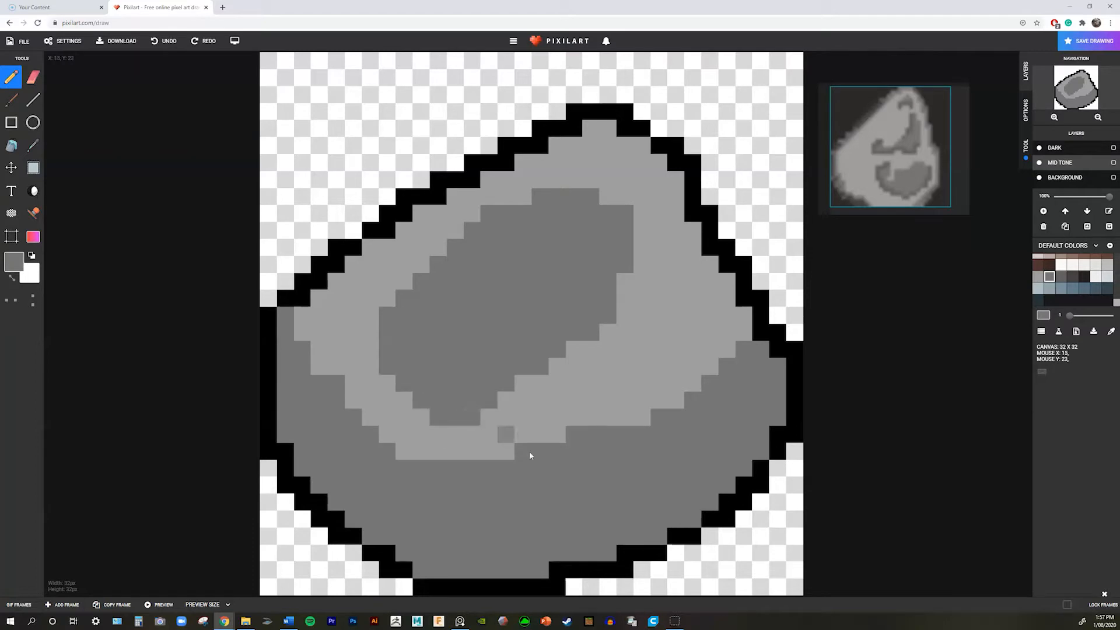
pyautogui.click(455, 434)
pyautogui.rightClick(456, 434)
# - Round out the upper shading patch by adding medium-grey pixels along its top, right and left edges
pyautogui.moveTo(556, 181); pyautogui.dragTo(573, 180)
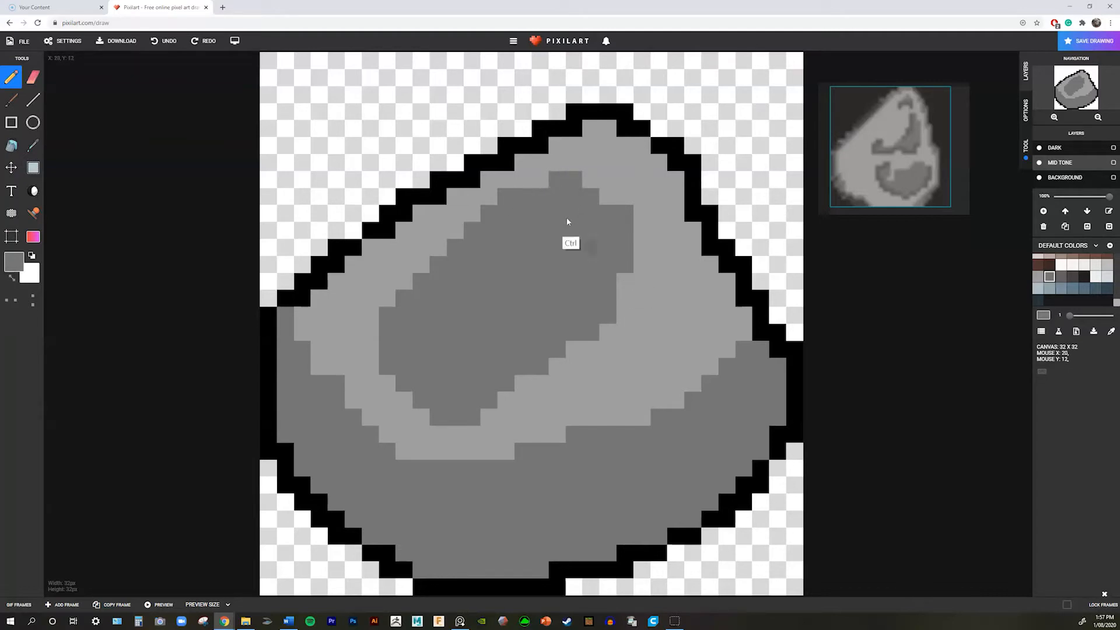
pyautogui.hotkey('ctrl', 'z')
pyautogui.click(607, 196)
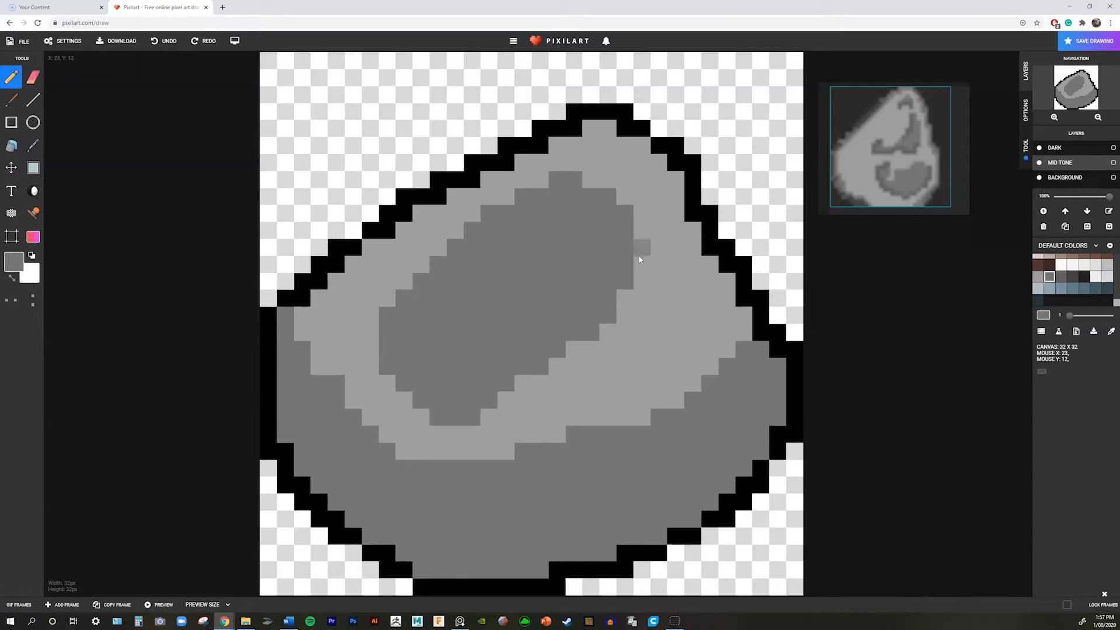
pyautogui.click(640, 259)
pyautogui.click(371, 348)
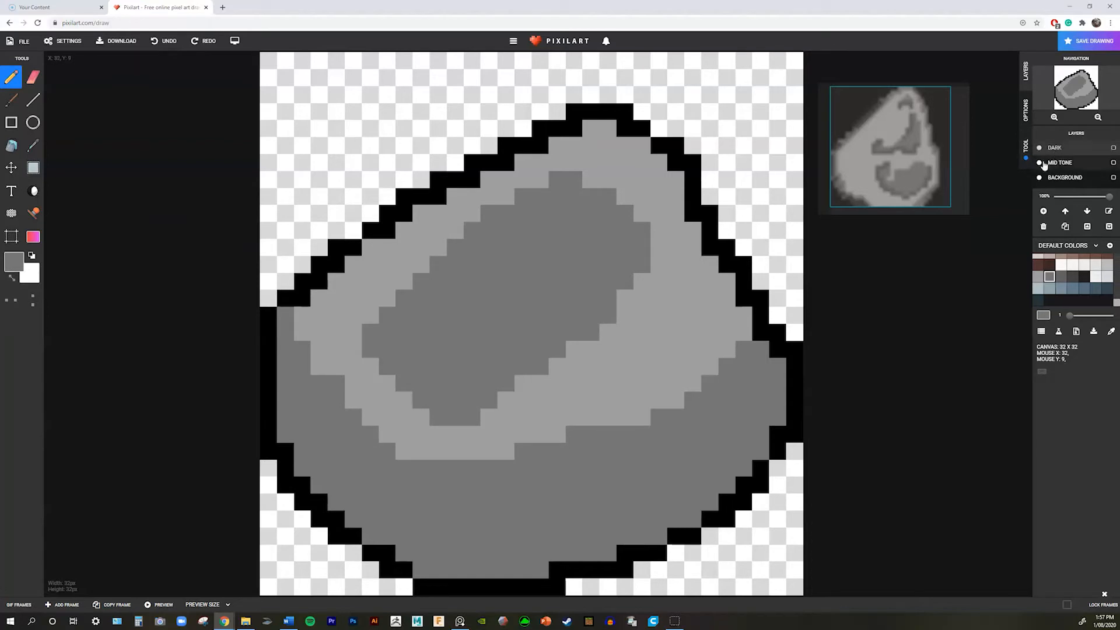
# - On the Dark layer, trace the lower edge of the upper shading patch with a one-pixel line in the darker grey
pyautogui.click(1072, 276)
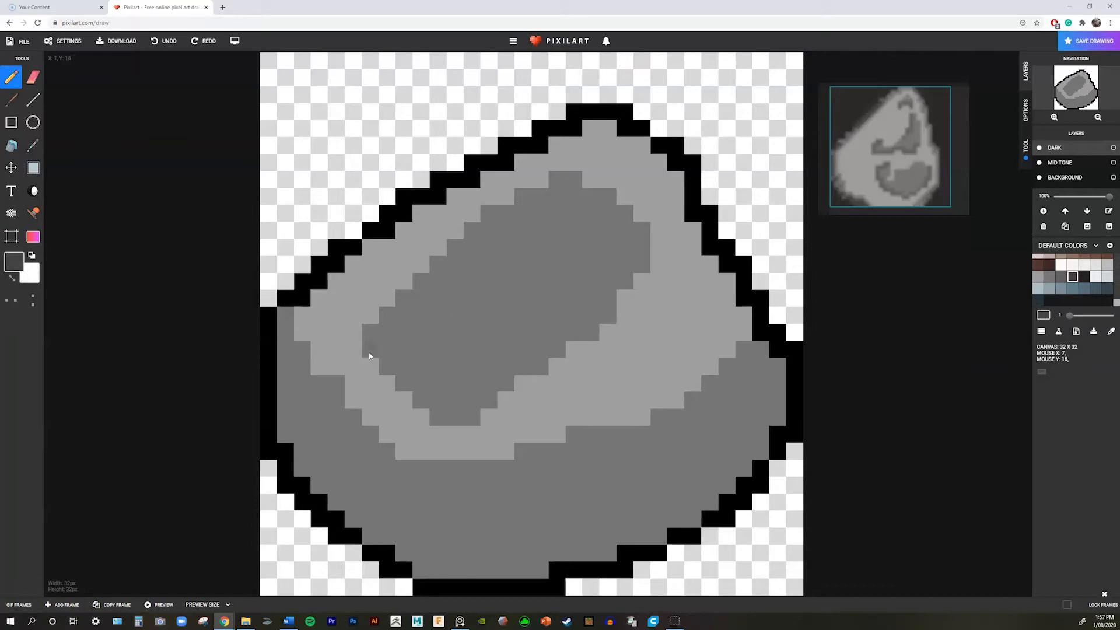
pyautogui.click(374, 331)
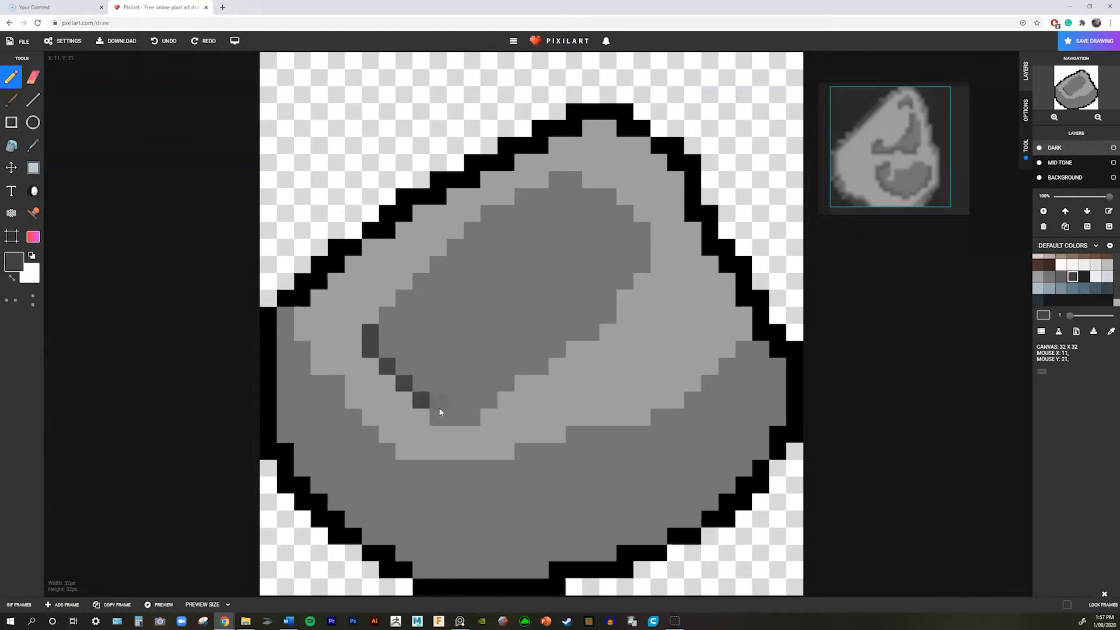
pyautogui.click(459, 418)
pyautogui.click(480, 410)
pyautogui.click(557, 349)
pyautogui.click(580, 334)
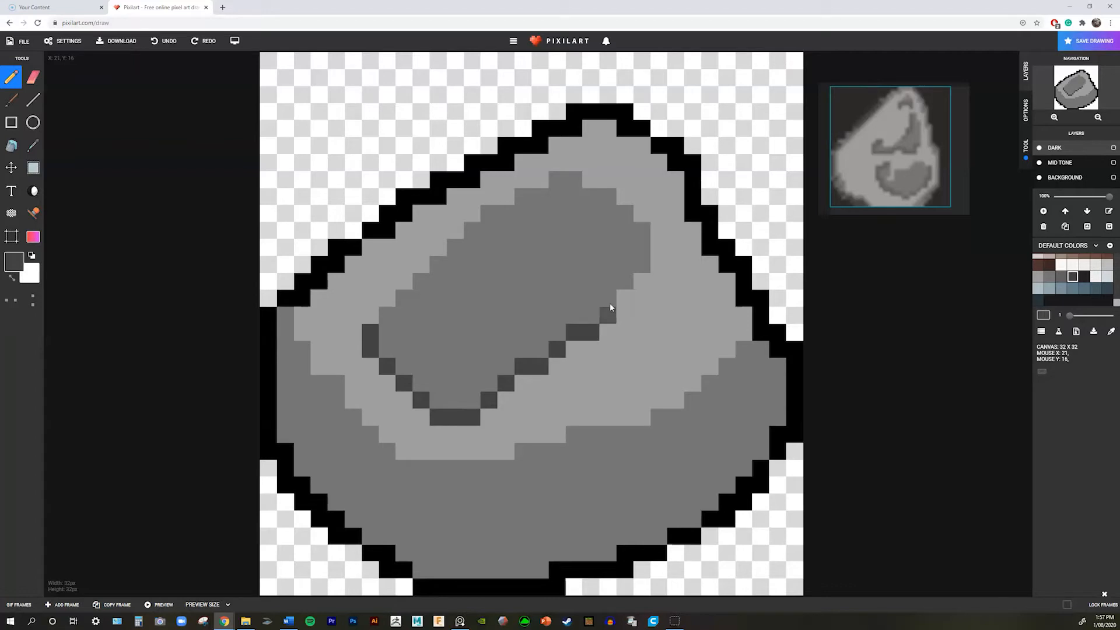
pyautogui.click(611, 299)
pyautogui.click(624, 281)
pyautogui.click(642, 264)
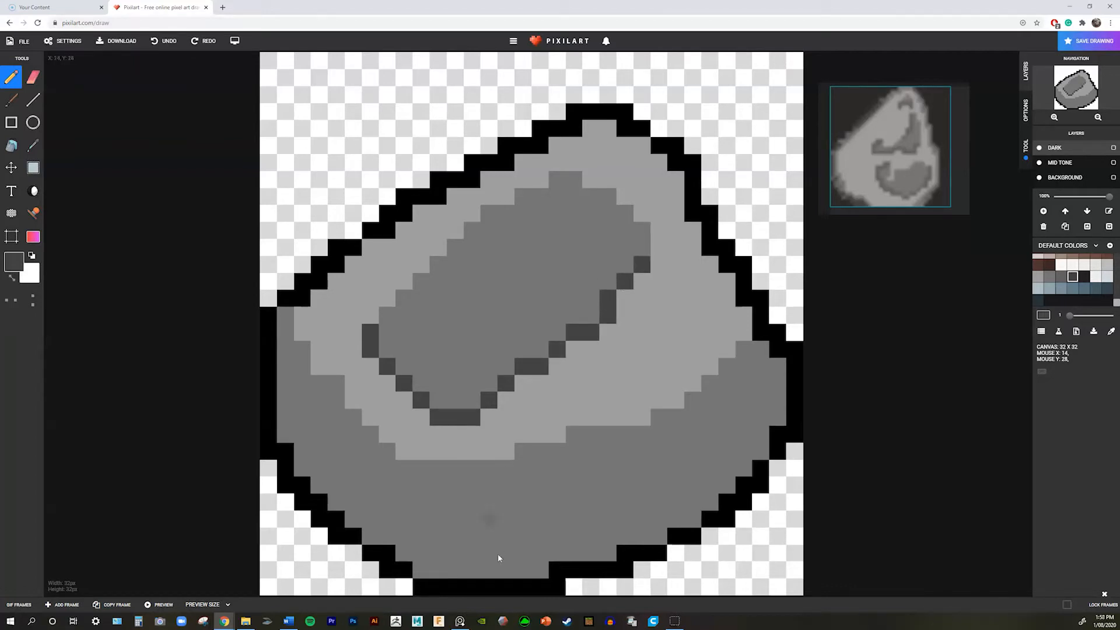
# - Paint dark grey pixels just inside the black outline along the rock's lower-left side and bottom edge
pyautogui.click(284, 440)
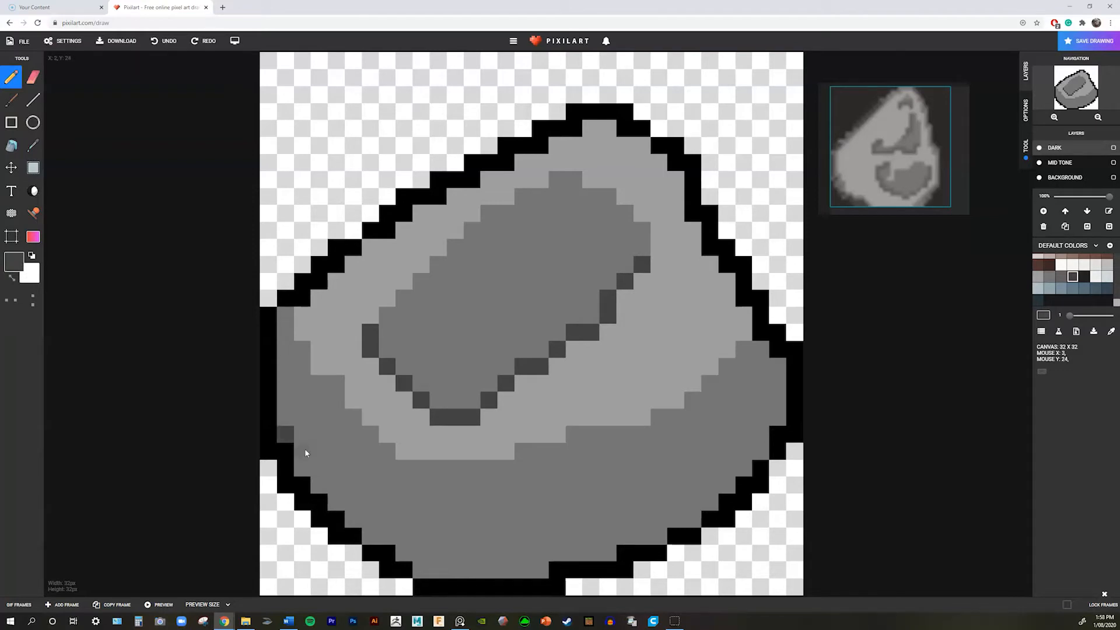
pyautogui.click(319, 483)
pyautogui.click(336, 501)
pyautogui.click(352, 514)
pyautogui.click(373, 532)
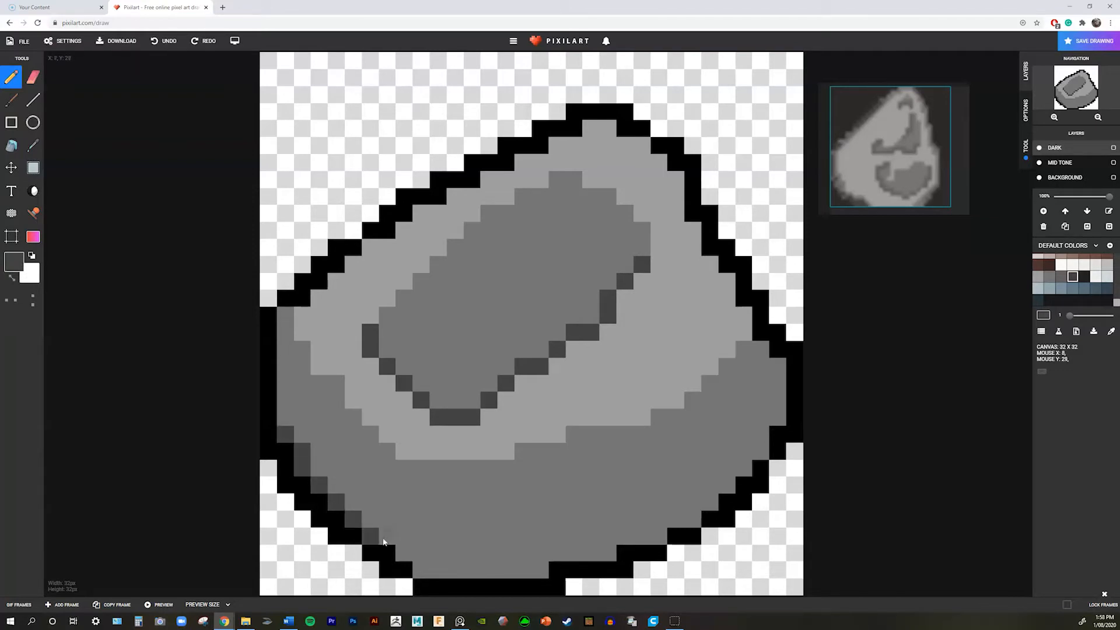
pyautogui.click(409, 551)
pyautogui.moveTo(425, 566)
pyautogui.mouseDown()
pyautogui.moveTo(606, 556)
pyautogui.moveTo(557, 553)
pyautogui.moveTo(595, 558)
pyautogui.moveTo(572, 563)
pyautogui.moveTo(606, 551)
pyautogui.moveTo(574, 553)
pyautogui.moveTo(609, 553)
pyautogui.mouseUp()
pyautogui.hotkey('ctrl', 'z')
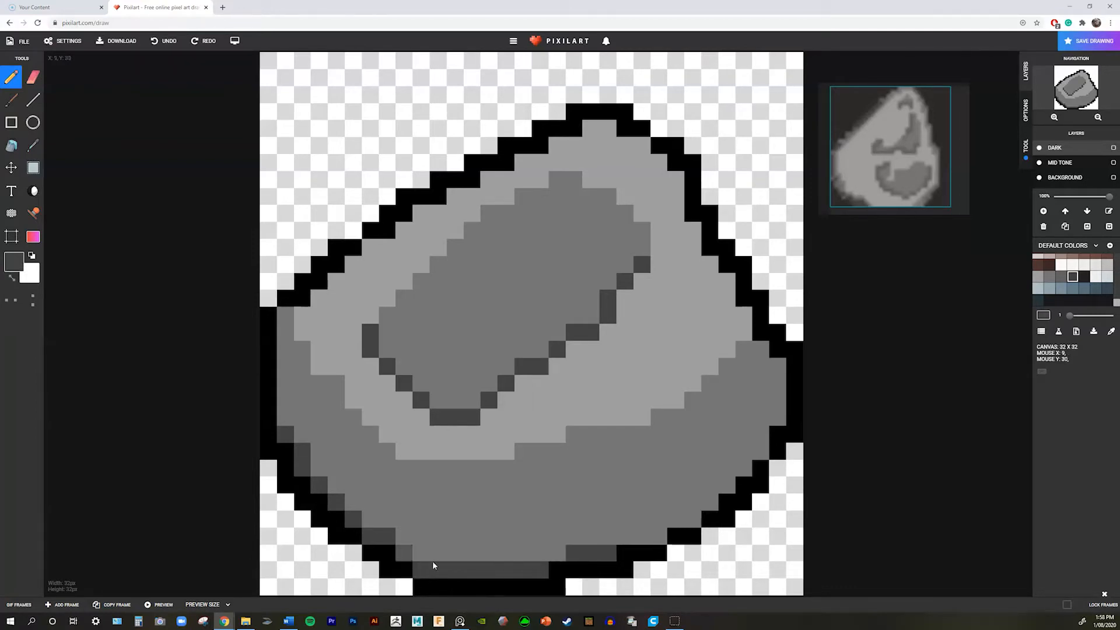
# - Continue the dark grey shading inside the outline along the rock's lower-right side, ending below the right corner
pyautogui.click(556, 553)
pyautogui.moveTo(575, 536)
pyautogui.mouseDown()
pyautogui.moveTo(658, 536)
pyautogui.moveTo(607, 536)
pyautogui.moveTo(659, 537)
pyautogui.mouseUp()
pyautogui.hotkey('ctrl', 'z')
pyautogui.hotkey('ctrl', 'z')
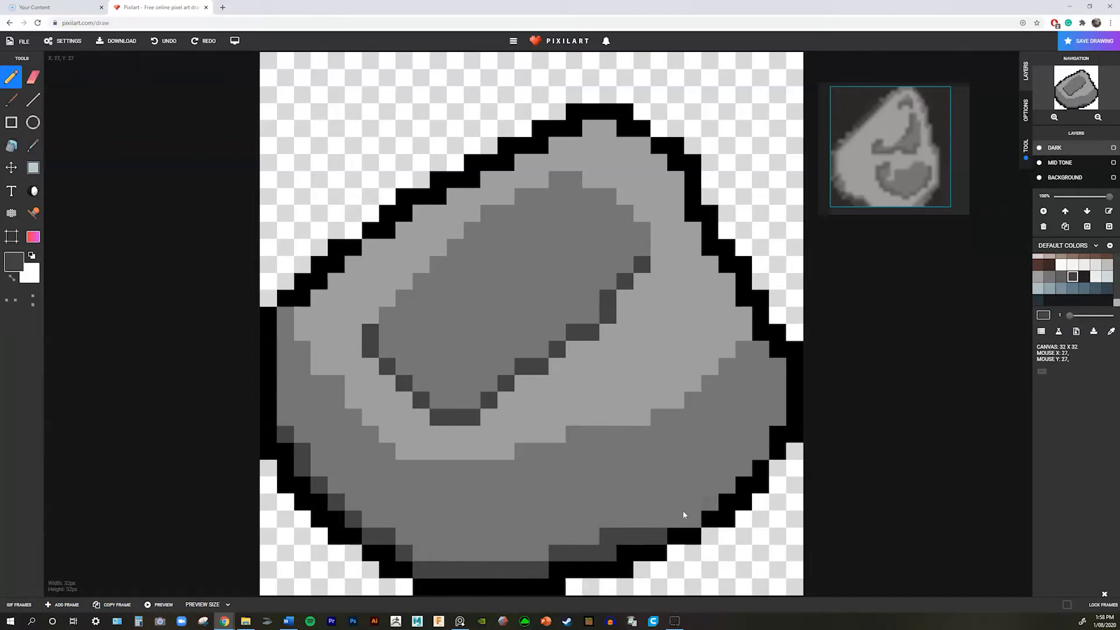
pyautogui.moveTo(639, 518)
pyautogui.mouseDown()
pyautogui.moveTo(691, 518)
pyautogui.moveTo(692, 502)
pyautogui.moveTo(709, 501)
pyautogui.moveTo(724, 468)
pyautogui.moveTo(761, 444)
pyautogui.mouseUp()
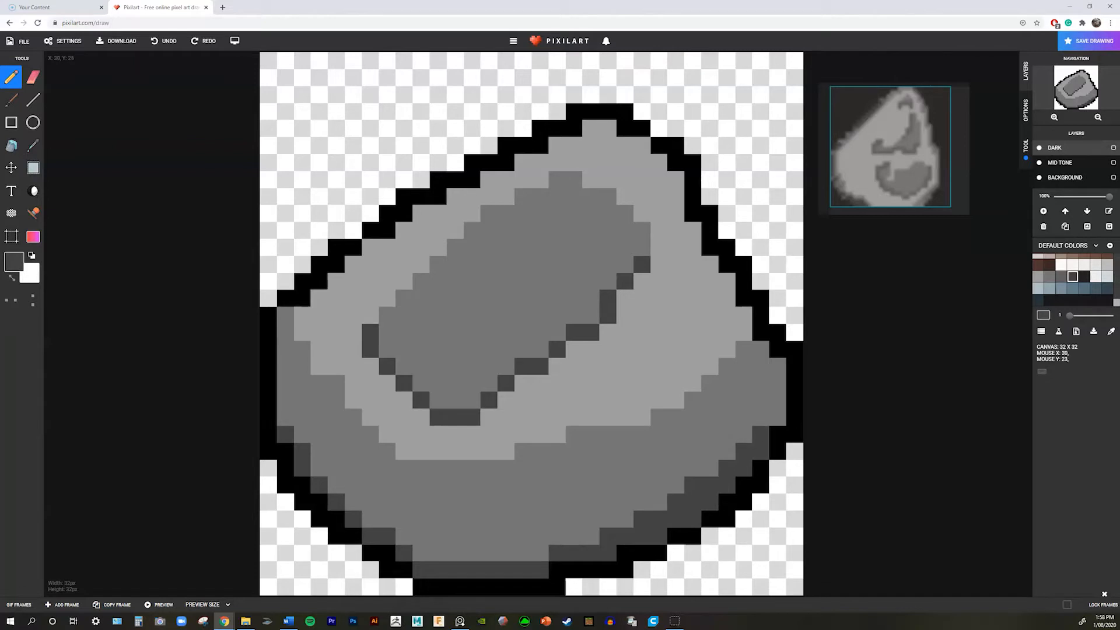
pyautogui.moveTo(779, 383); pyautogui.dragTo(778, 416)
pyautogui.click(781, 436)
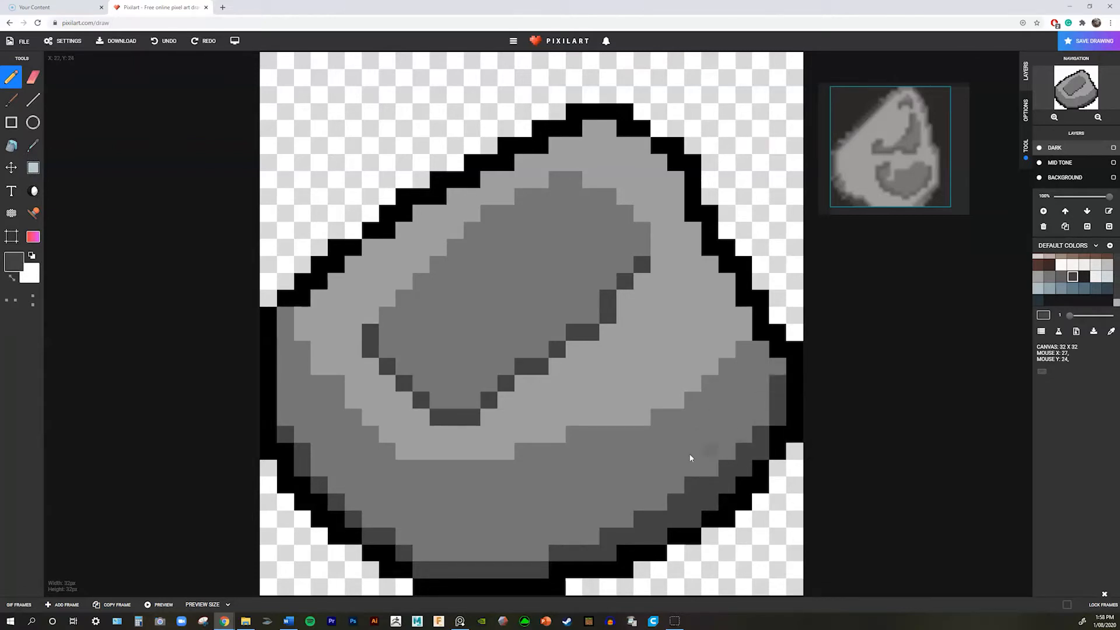
pyautogui.hotkey('ctrl', 'z')
# - Draw a dark grey line along the left and middle part of the lower shading band's upper edge
pyautogui.moveTo(342, 397)
pyautogui.mouseDown()
pyautogui.moveTo(338, 417)
pyautogui.moveTo(337, 385)
pyautogui.moveTo(353, 432)
pyautogui.mouseUp()
pyautogui.moveTo(387, 468); pyautogui.dragTo(523, 467)
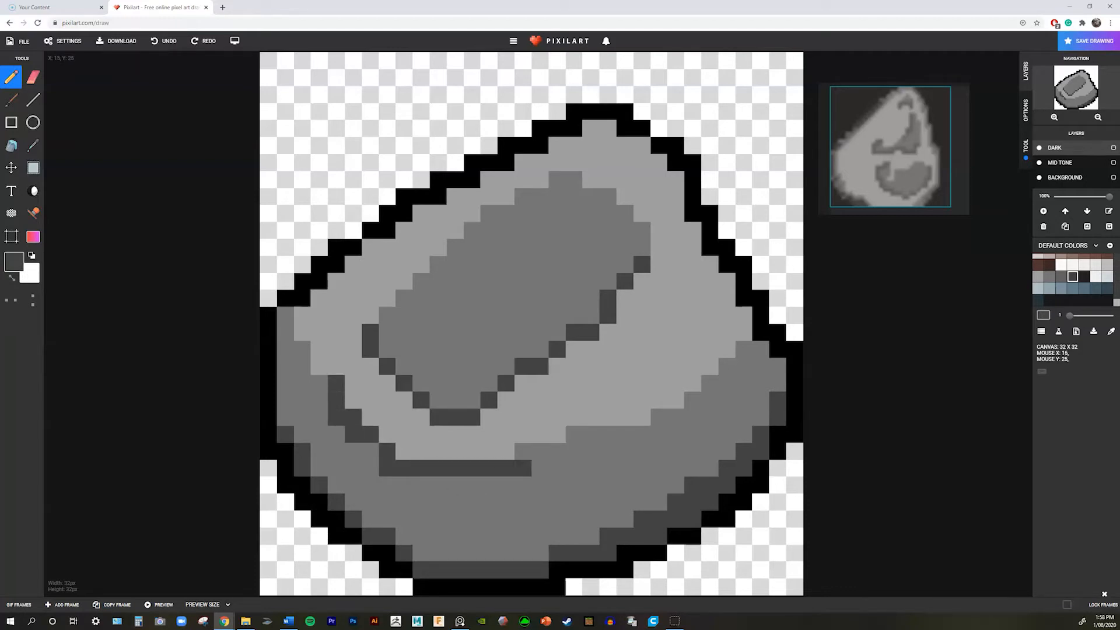
# - Extend the dark grey line along the lower band's upper edge up to the outline on the rock's right side
pyautogui.click(523, 454)
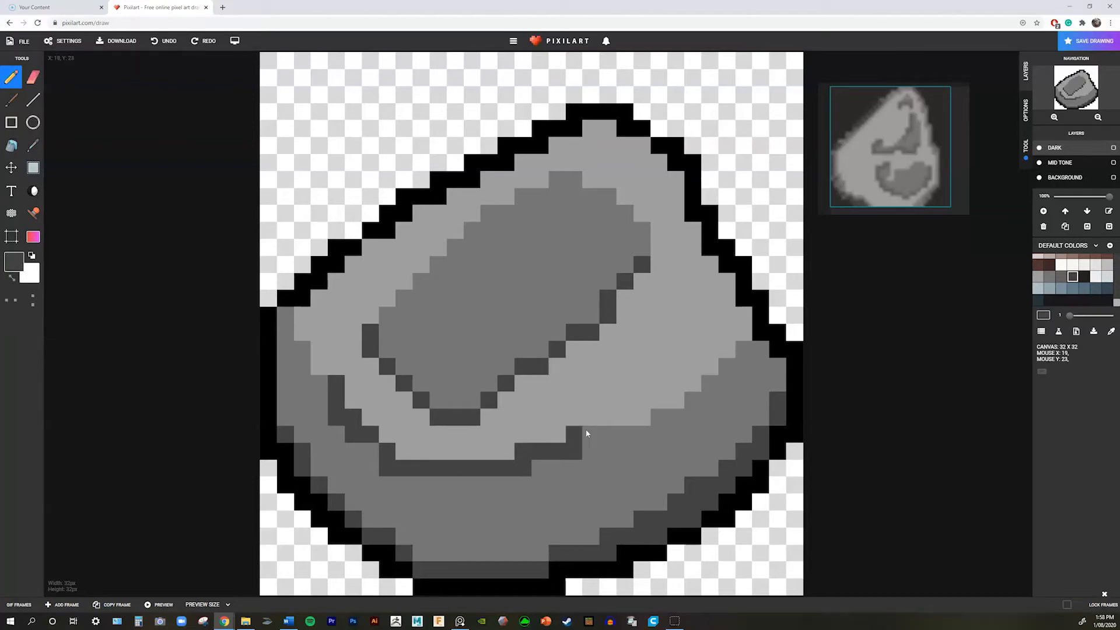
pyautogui.moveTo(572, 433)
pyautogui.mouseDown()
pyautogui.moveTo(659, 434)
pyautogui.moveTo(665, 411)
pyautogui.moveTo(692, 417)
pyautogui.moveTo(692, 401)
pyautogui.moveTo(710, 384)
pyautogui.mouseUp()
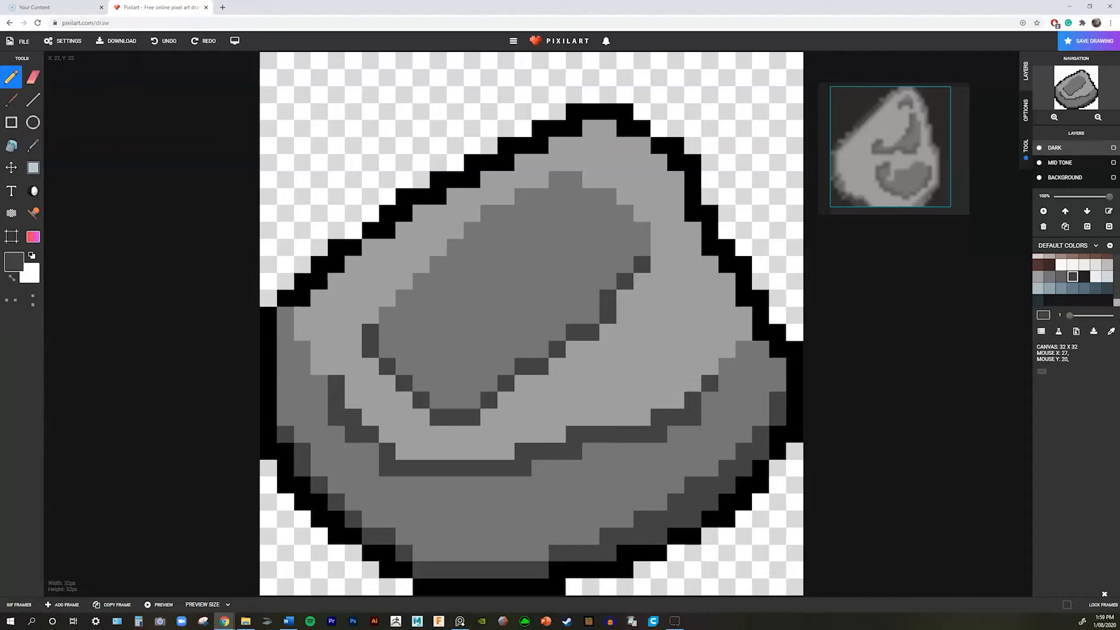
pyautogui.click(709, 394)
pyautogui.click(727, 368)
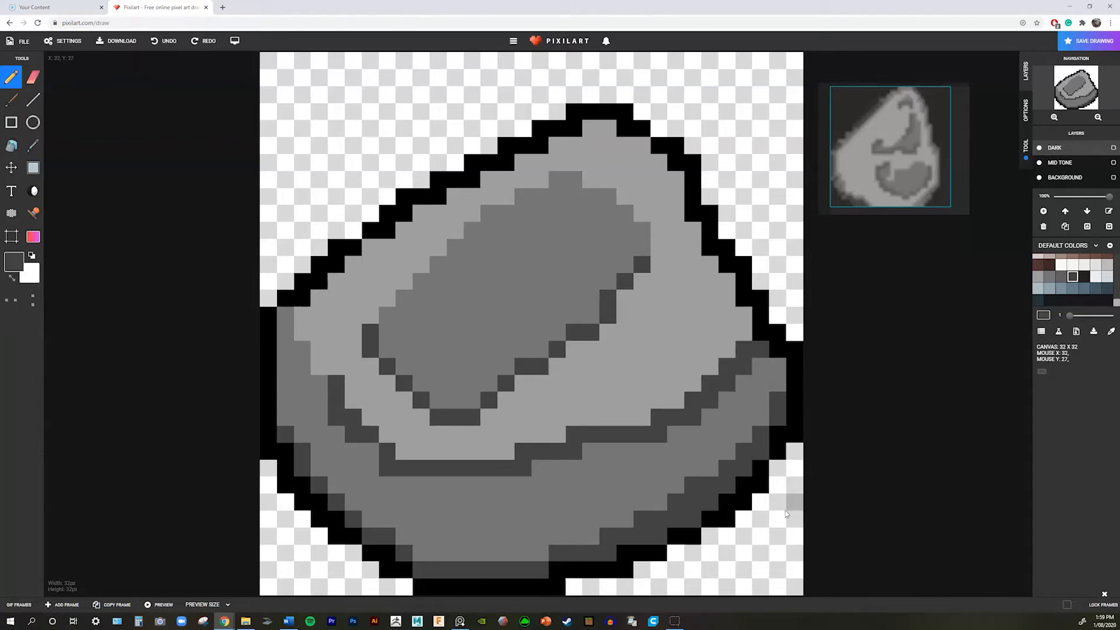
# - Undo the dark line's extension toward the rock's right side, keeping its left part
pyautogui.hotkey('ctrl', 'z')
pyautogui.hotkey('ctrl', 'z')
pyautogui.hotkey('ctrl', 'z')
pyautogui.hotkey('ctrl', 'z')
pyautogui.hotkey('ctrl', 'z')
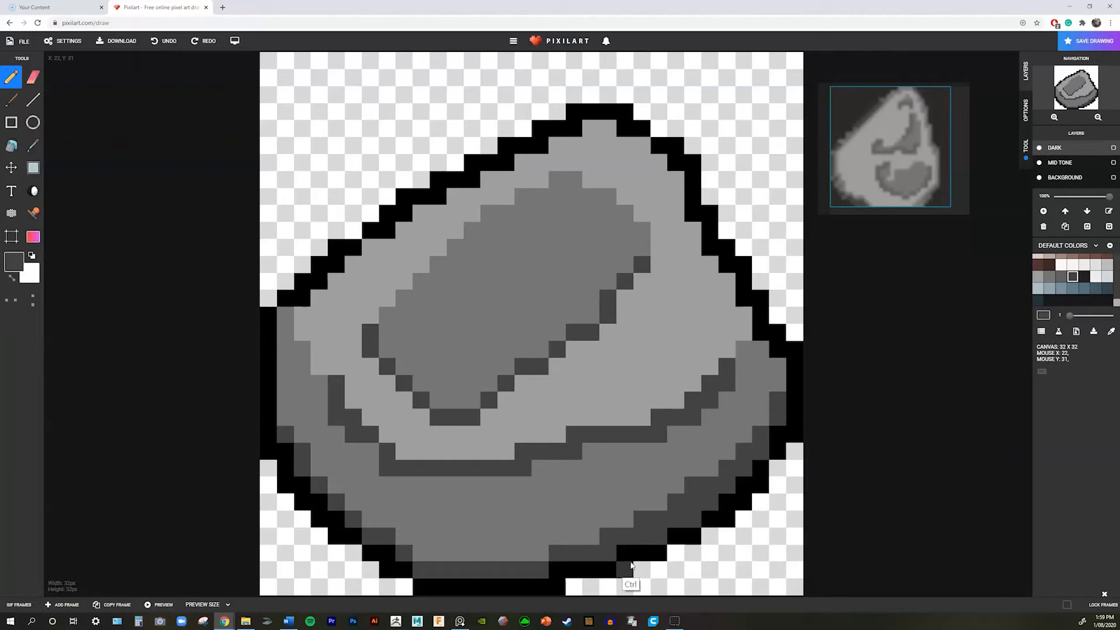
pyautogui.hotkey('ctrl', 'z')
pyautogui.hotkey('ctrl', 'z')
pyautogui.hotkey('ctrl', 'z')
pyautogui.hotkey('ctrl', 'z')
pyautogui.hotkey('ctrl', 'z')
pyautogui.hotkey('ctrl', 'z')
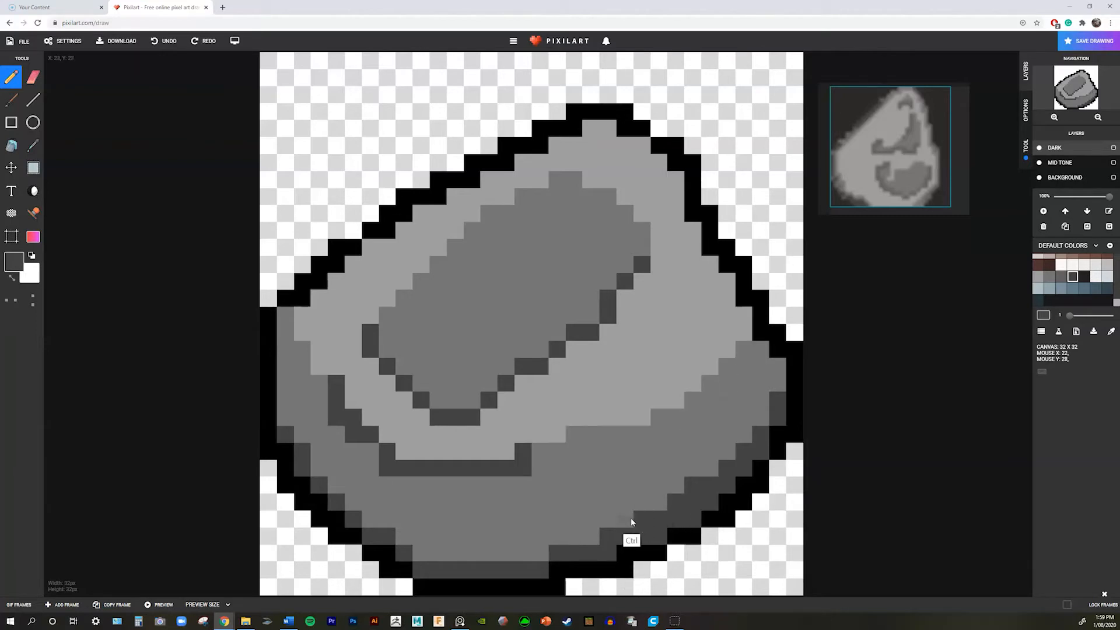
# - Thicken the dark line and extend it up the lower band's left edge, and erase the last pixels of its right end
pyautogui.moveTo(424, 475); pyautogui.dragTo(460, 469)
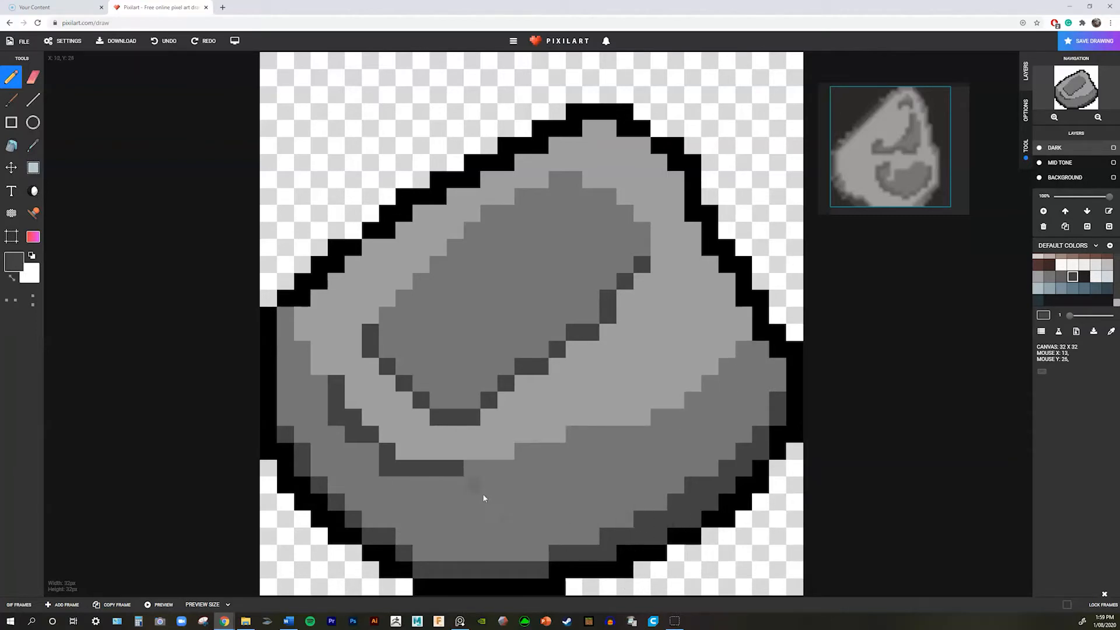
pyautogui.click(369, 453)
pyautogui.moveTo(302, 367); pyautogui.dragTo(302, 352)
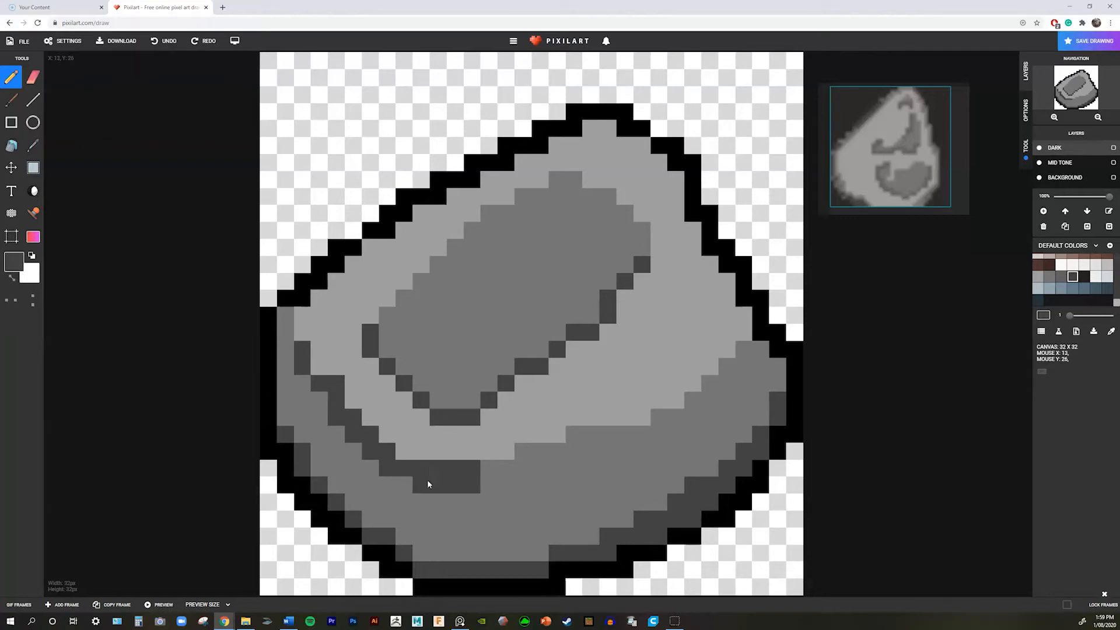
pyautogui.hotkey('ctrl', 'z')
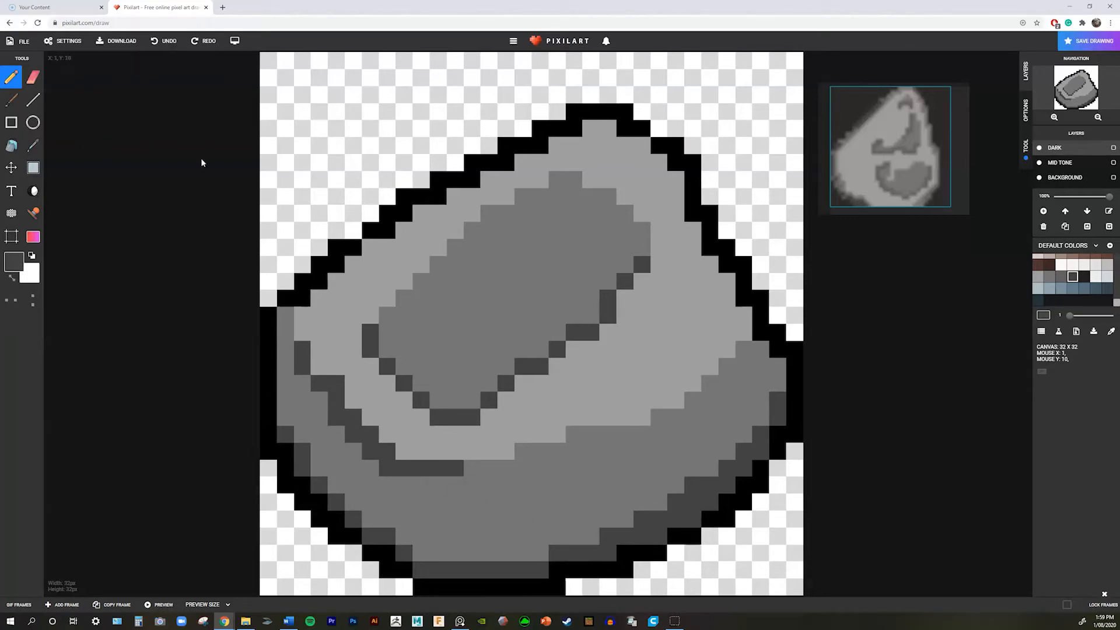
pyautogui.press('e')
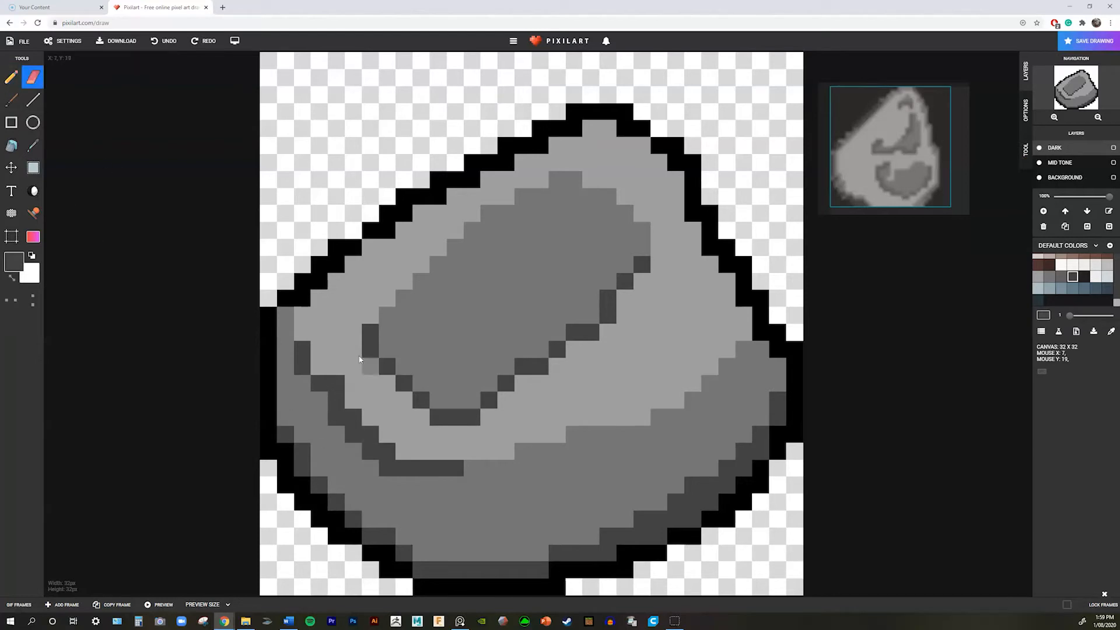
pyautogui.moveTo(450, 469); pyautogui.dragTo(438, 469)
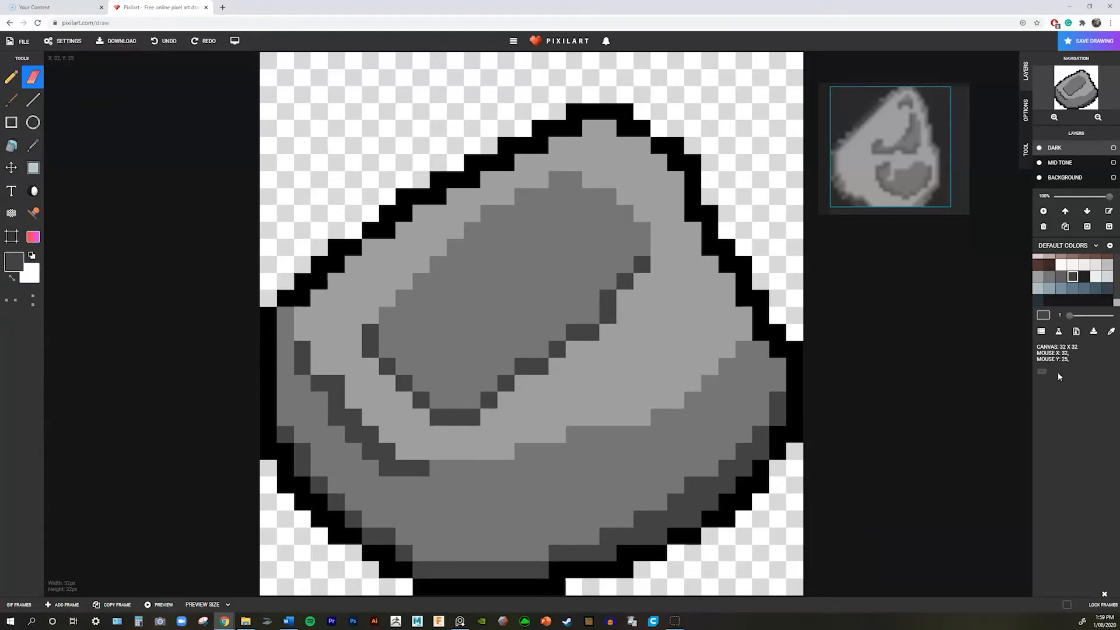
# - Add a new layer above Dark and delete it again
pyautogui.click(1044, 213)
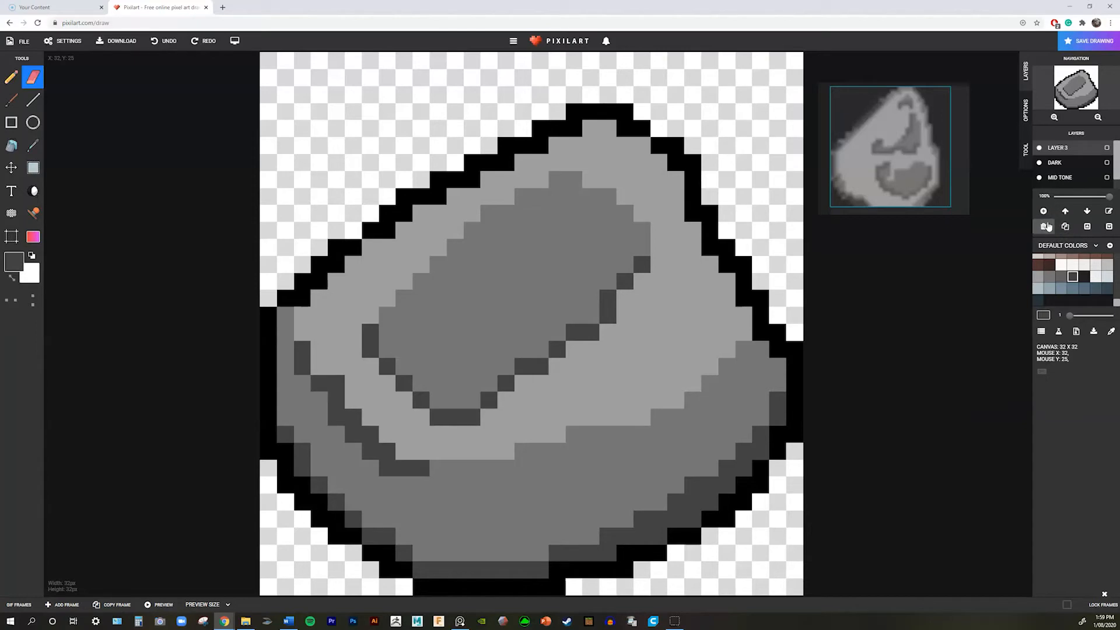
pyautogui.click(1043, 227)
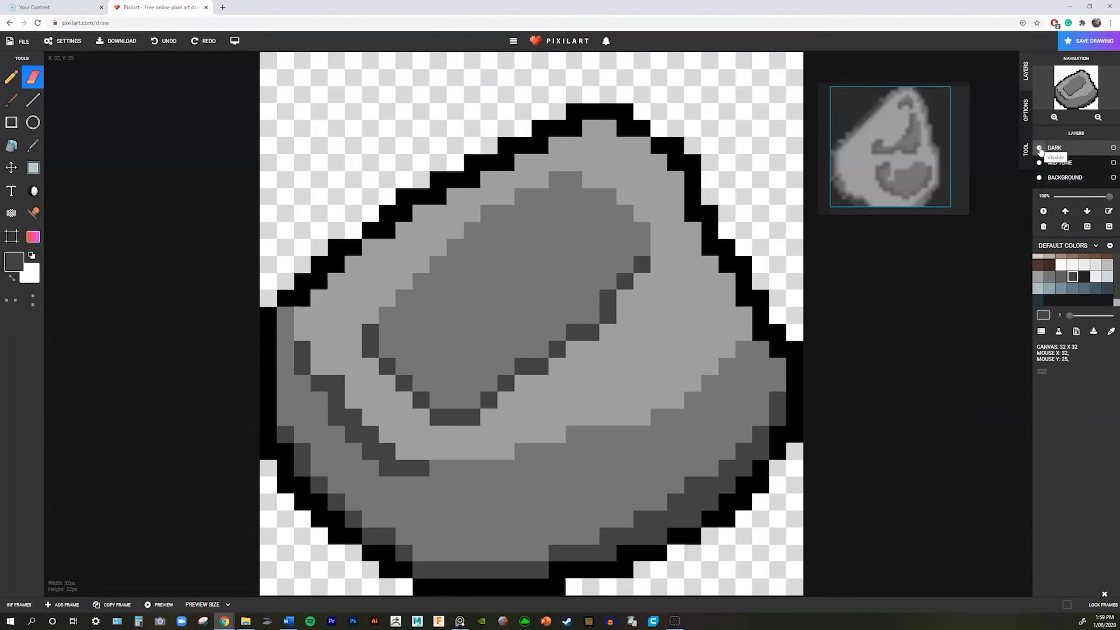
# - Toggle the Dark layer's visibility, and hide the Mid Tone, Dark and Background layers one by one to compare their contents
pyautogui.click(1039, 148)
pyautogui.click(1040, 149)
pyautogui.click(1039, 148)
pyautogui.click(1040, 150)
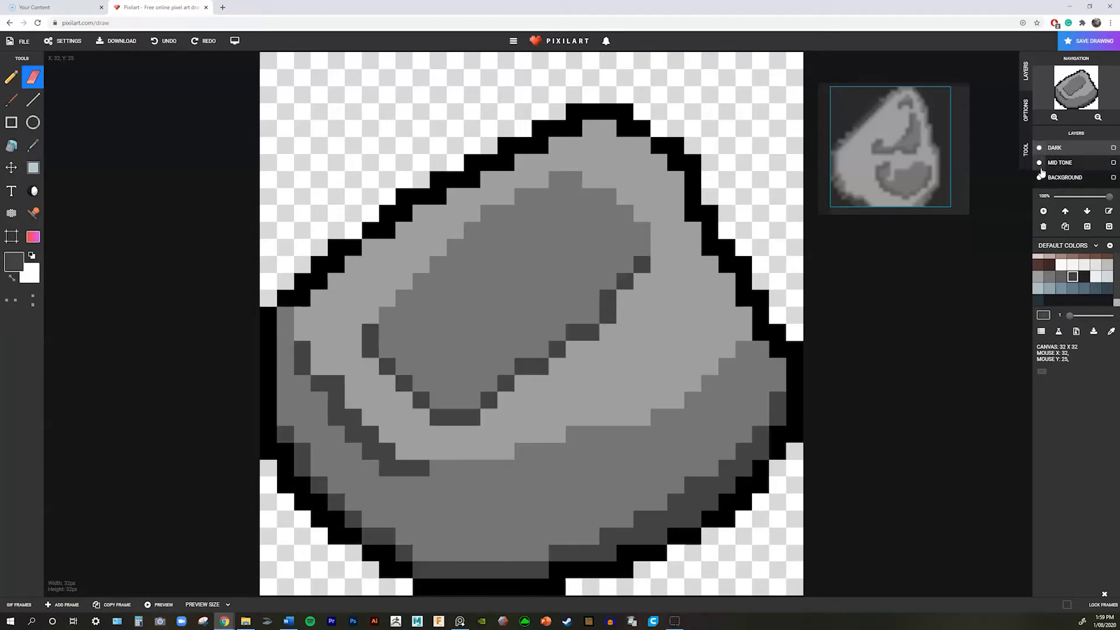
pyautogui.click(1039, 163)
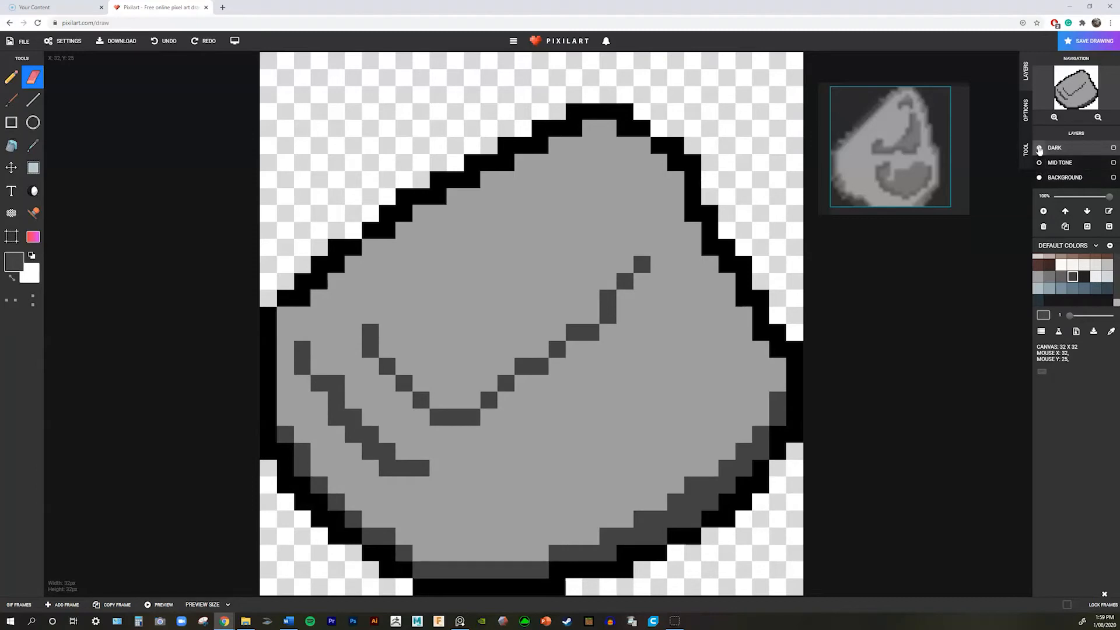
pyautogui.click(1038, 148)
pyautogui.click(1040, 177)
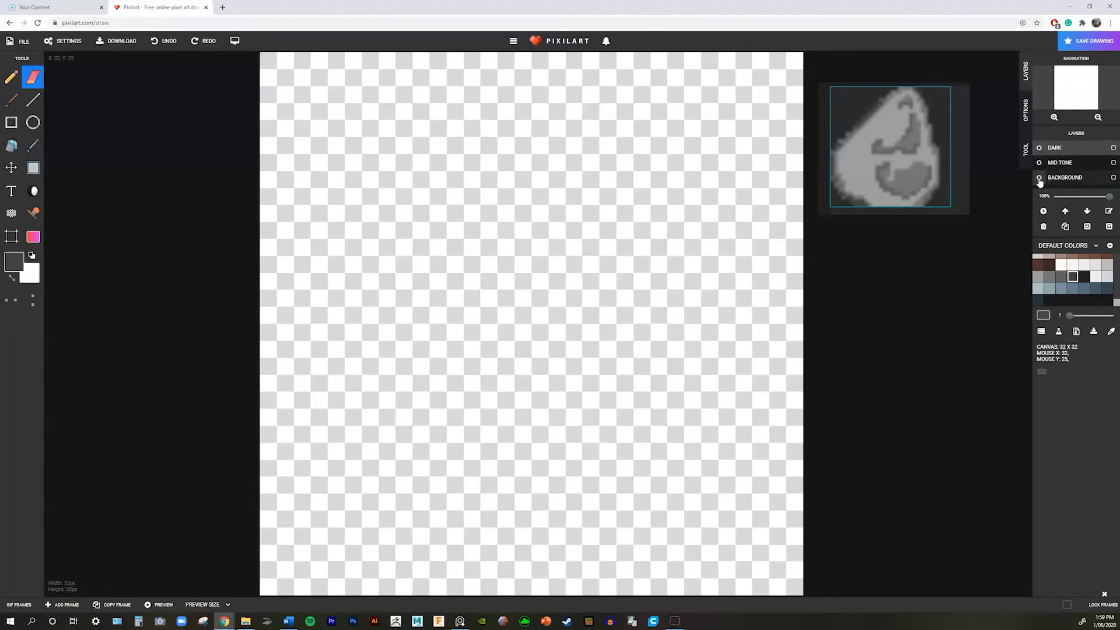
# - Show the Background, Mid Tone and Dark layers again
pyautogui.click(1039, 177)
pyautogui.click(1039, 162)
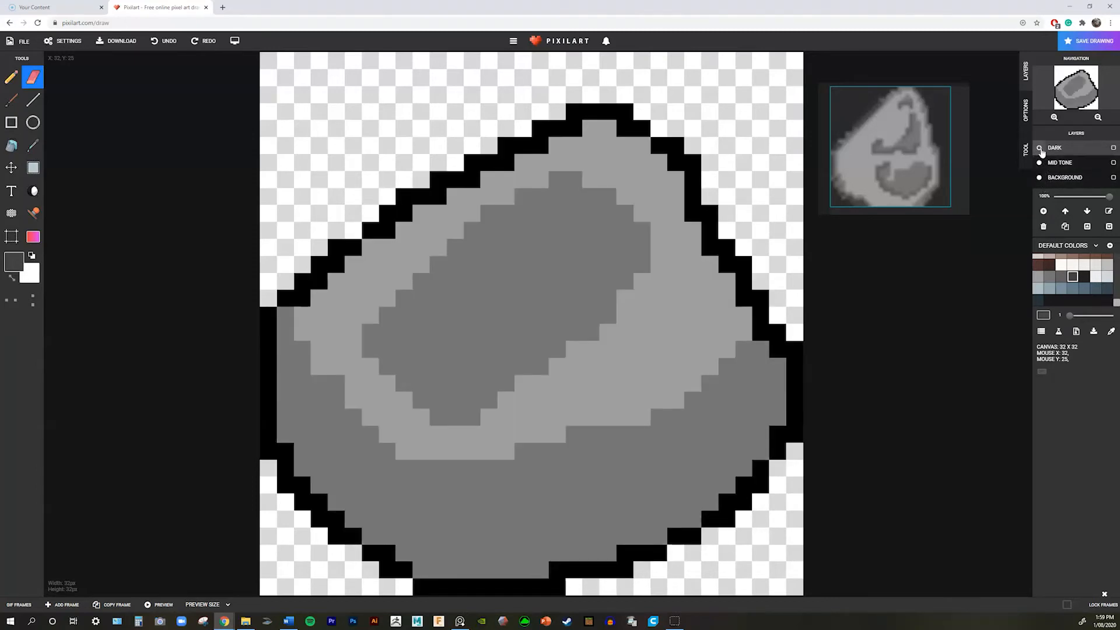
pyautogui.click(1039, 148)
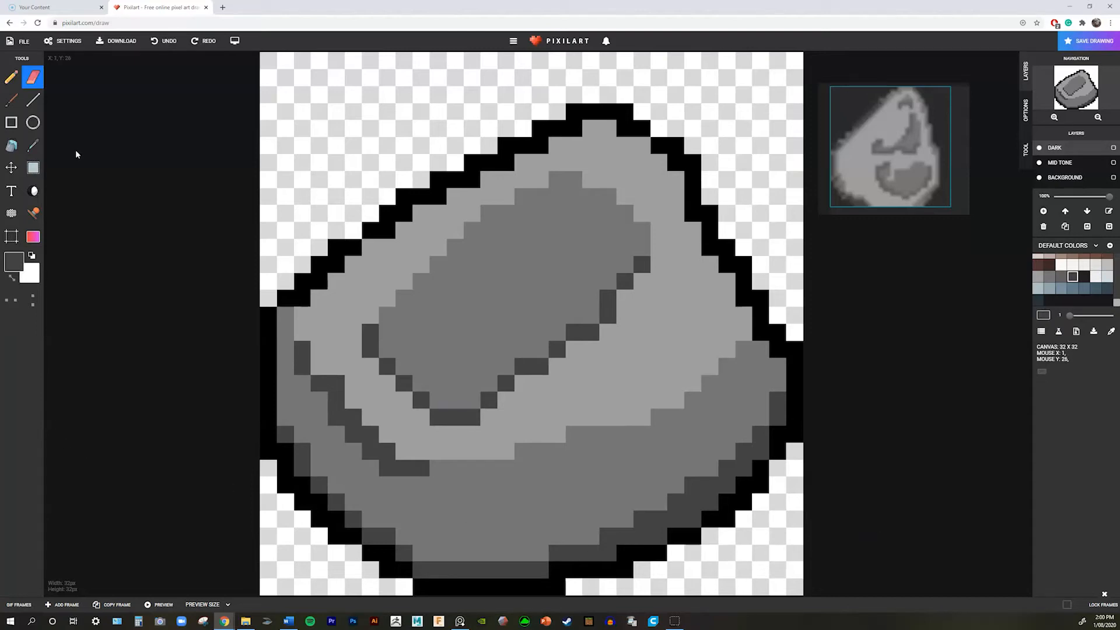
# - Try a pencil size of 6 pixels and return it to 1 pixel
pyautogui.press('b')
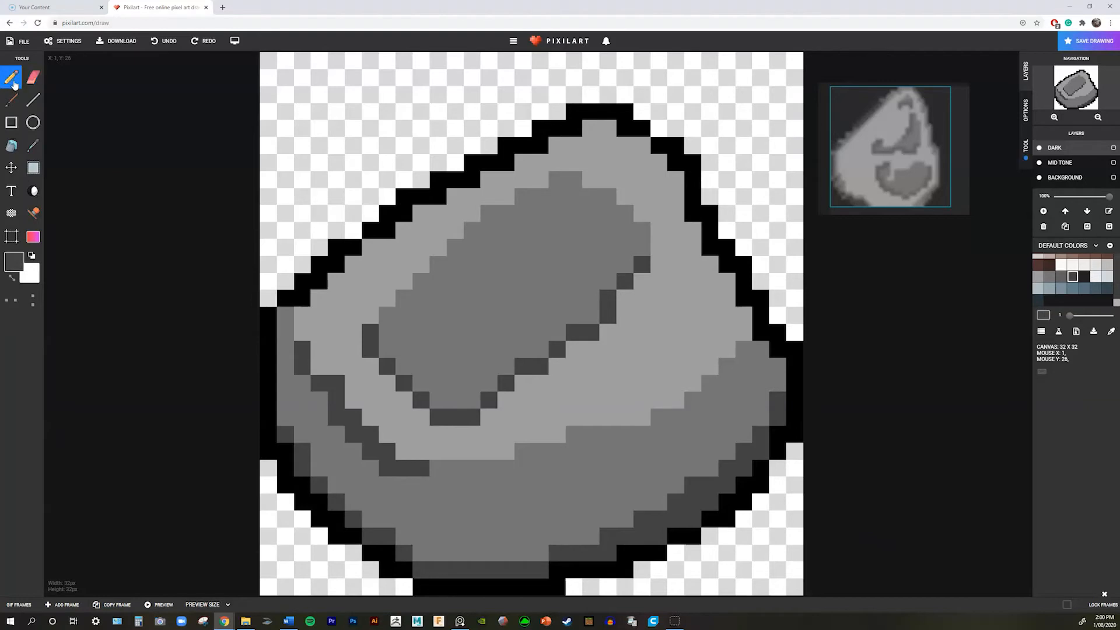
pyautogui.moveTo(1070, 318); pyautogui.dragTo(1080, 321)
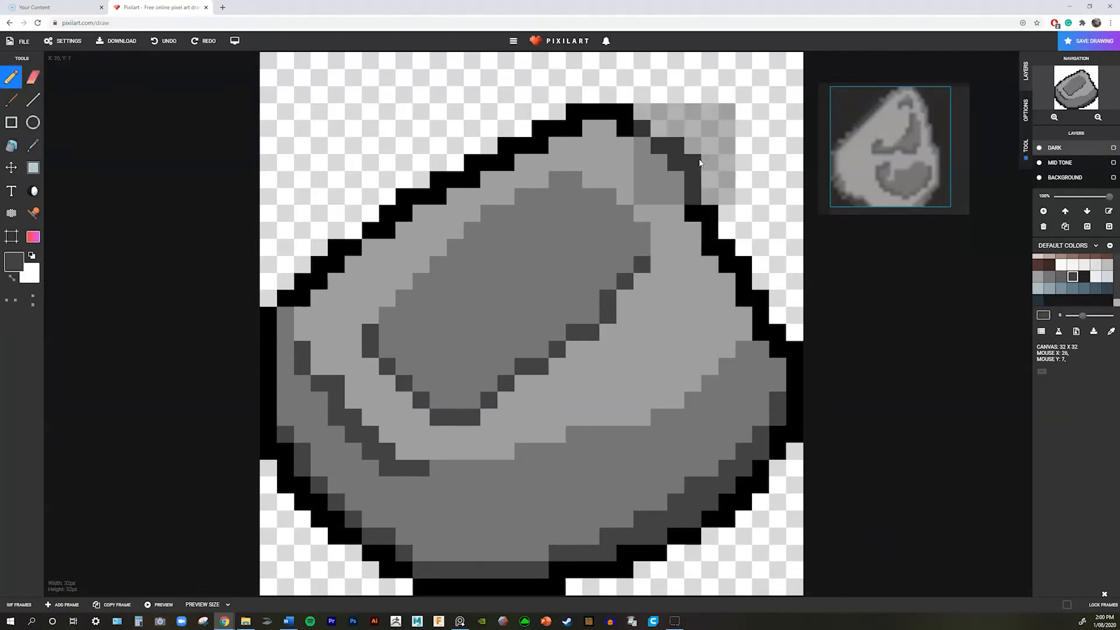
pyautogui.moveTo(1083, 318); pyautogui.dragTo(1068, 317)
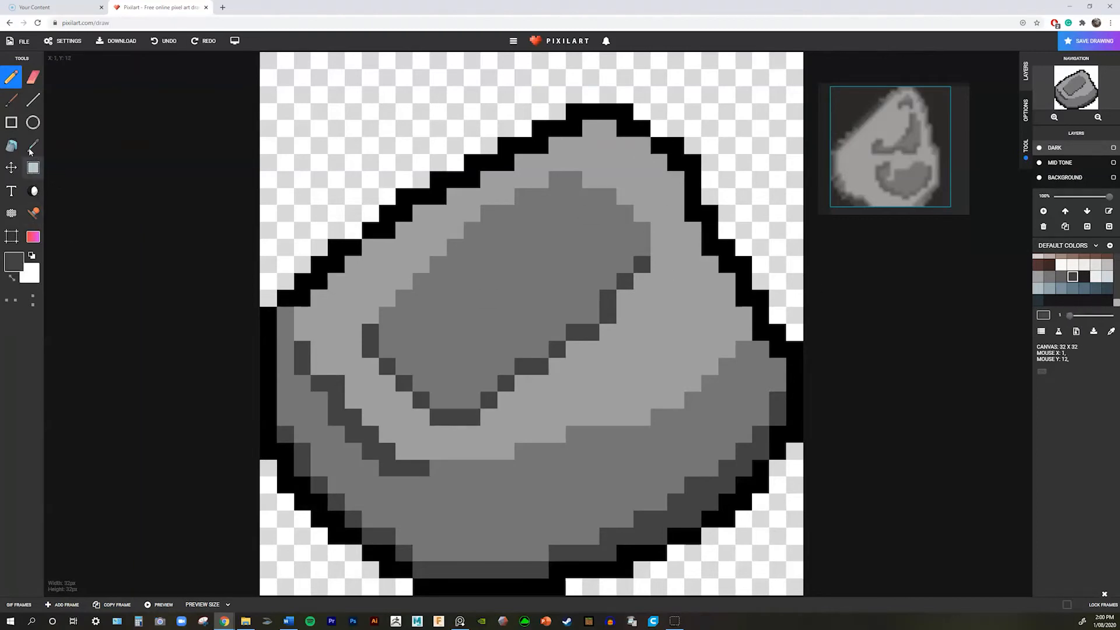
# - Activate the fill tool and hide the Mid Tone and Dark layers so only the Background layer shows
pyautogui.click(12, 145)
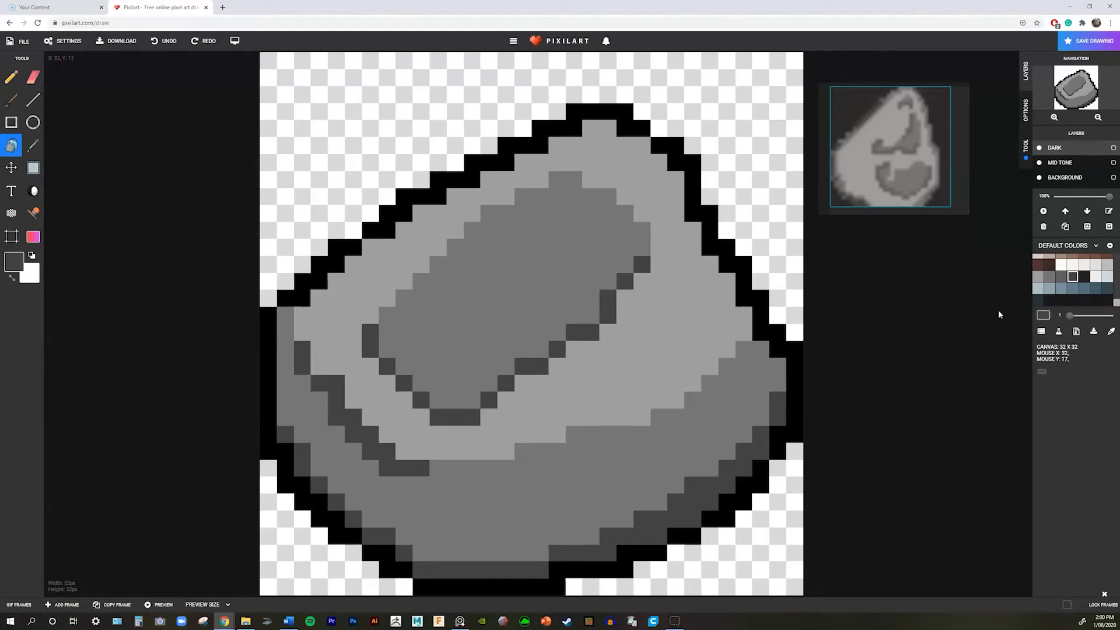
pyautogui.click(1070, 181)
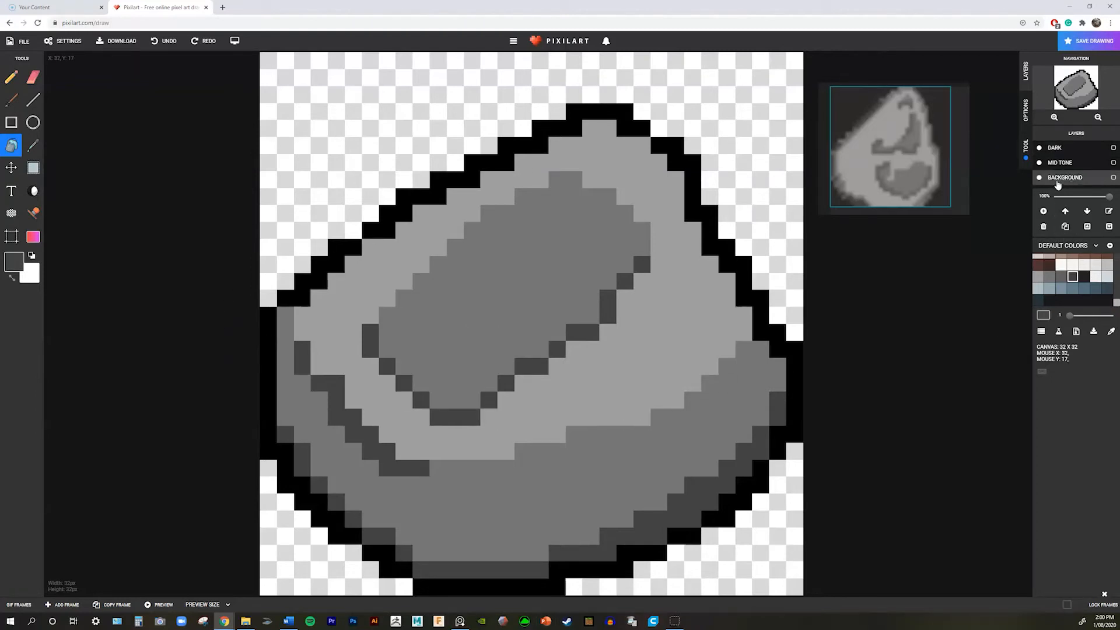
pyautogui.click(1043, 163)
pyautogui.click(1039, 163)
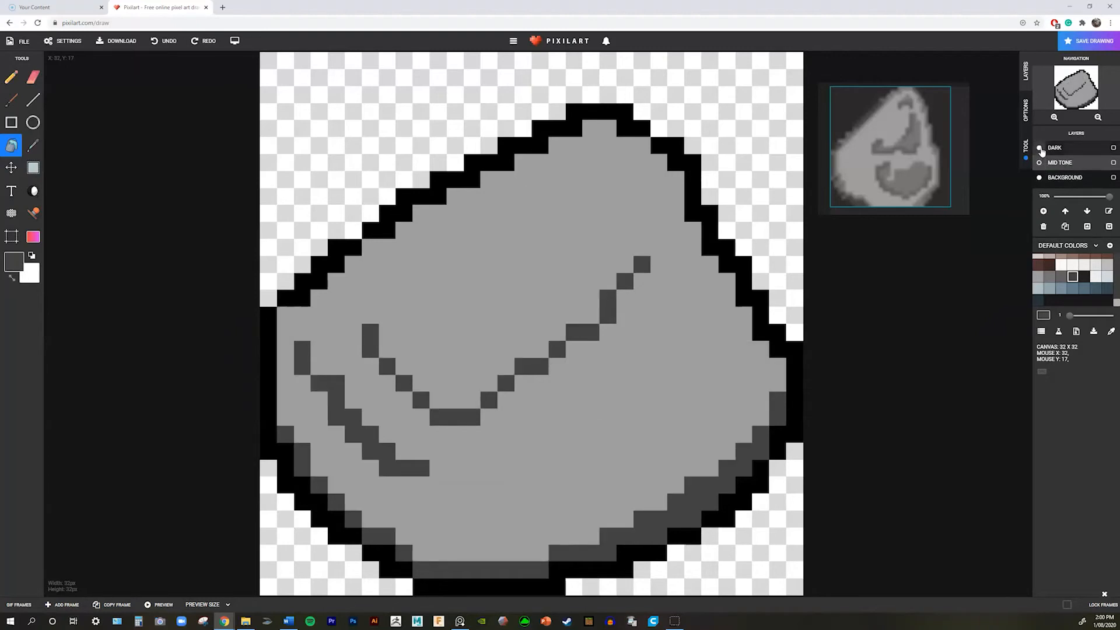
pyautogui.click(1039, 148)
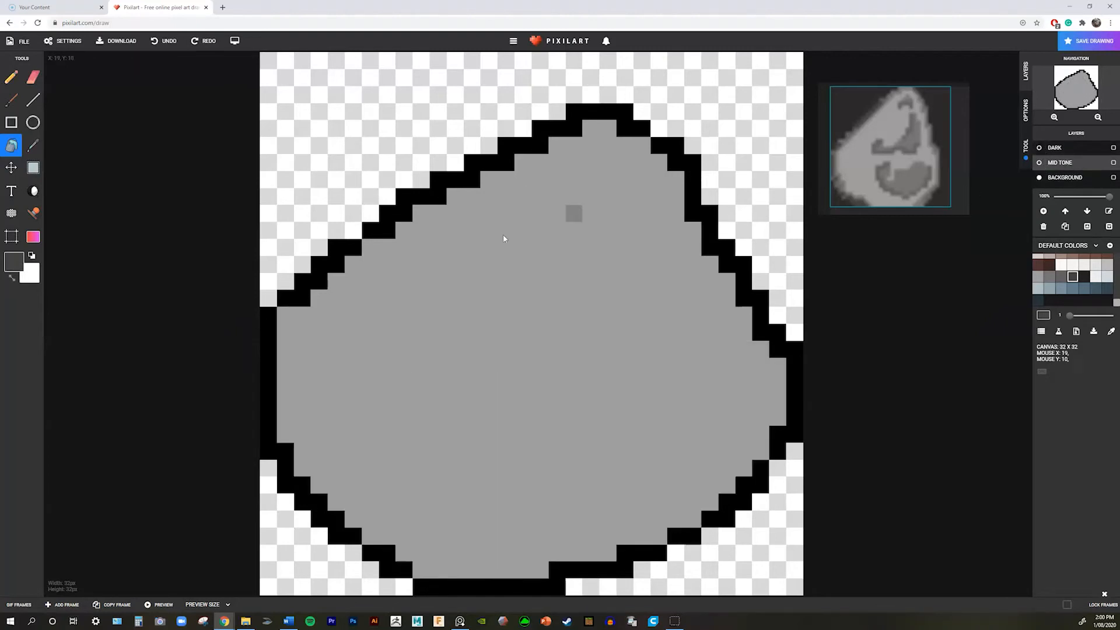
pyautogui.click(21, 256)
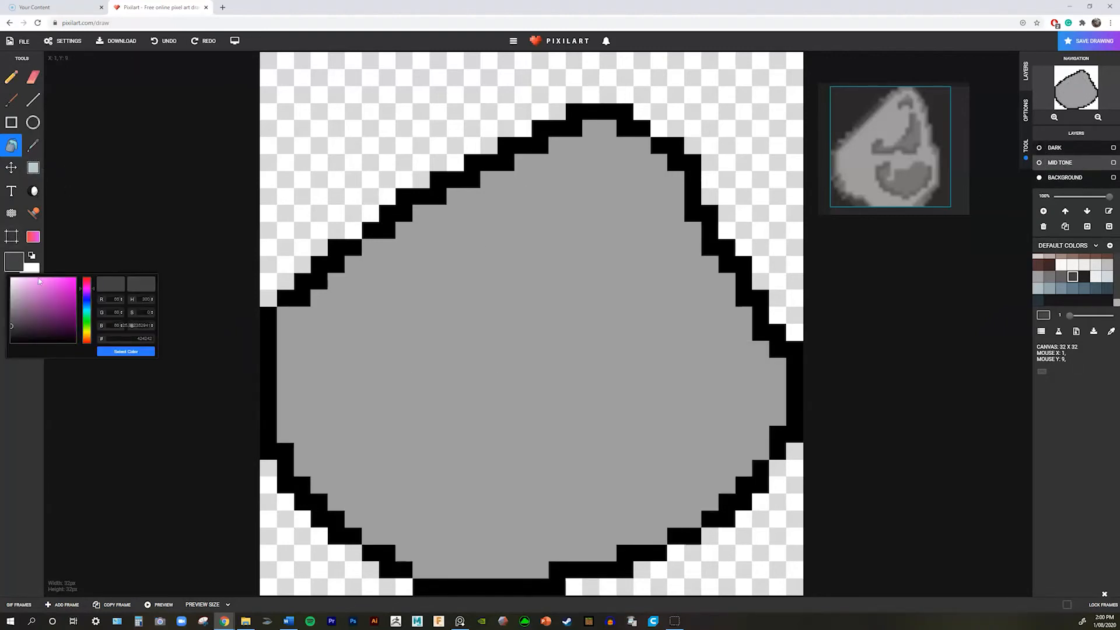
pyautogui.click(74, 279)
pyautogui.click(72, 273)
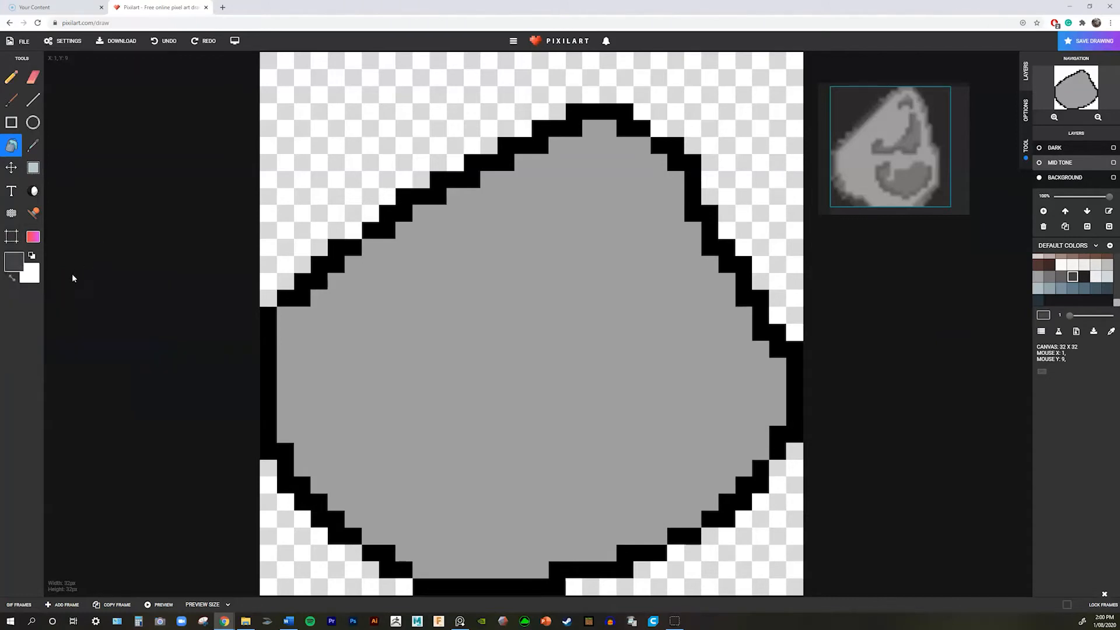
# - Choose a light pink colour, try it as the rock's fill on the Background layer, and undo the fill
pyautogui.click(14, 266)
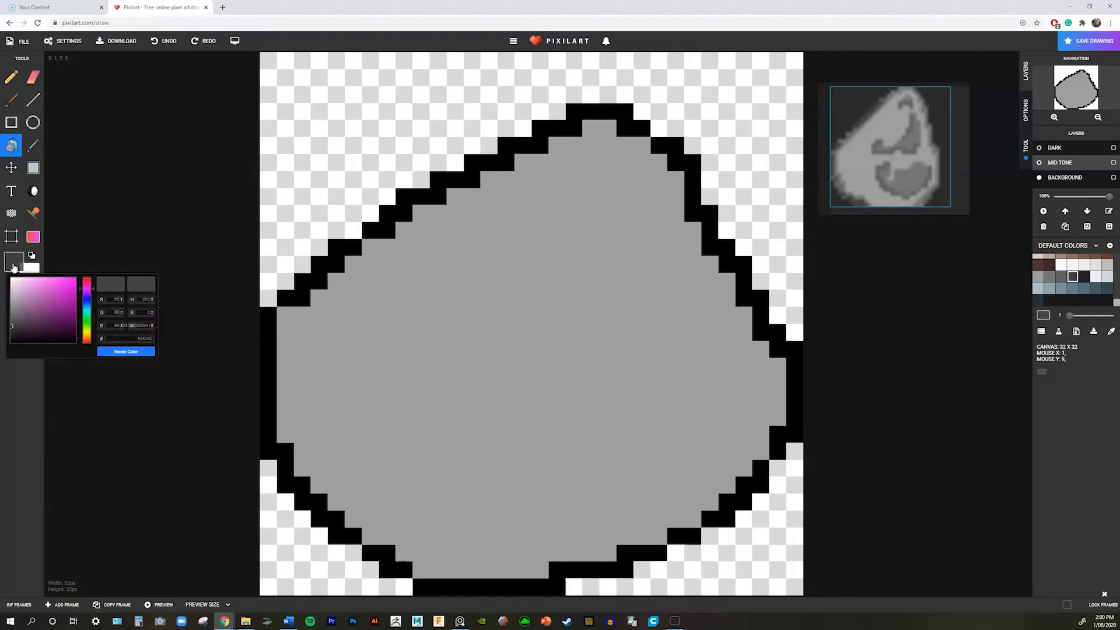
pyautogui.click(34, 288)
pyautogui.click(112, 353)
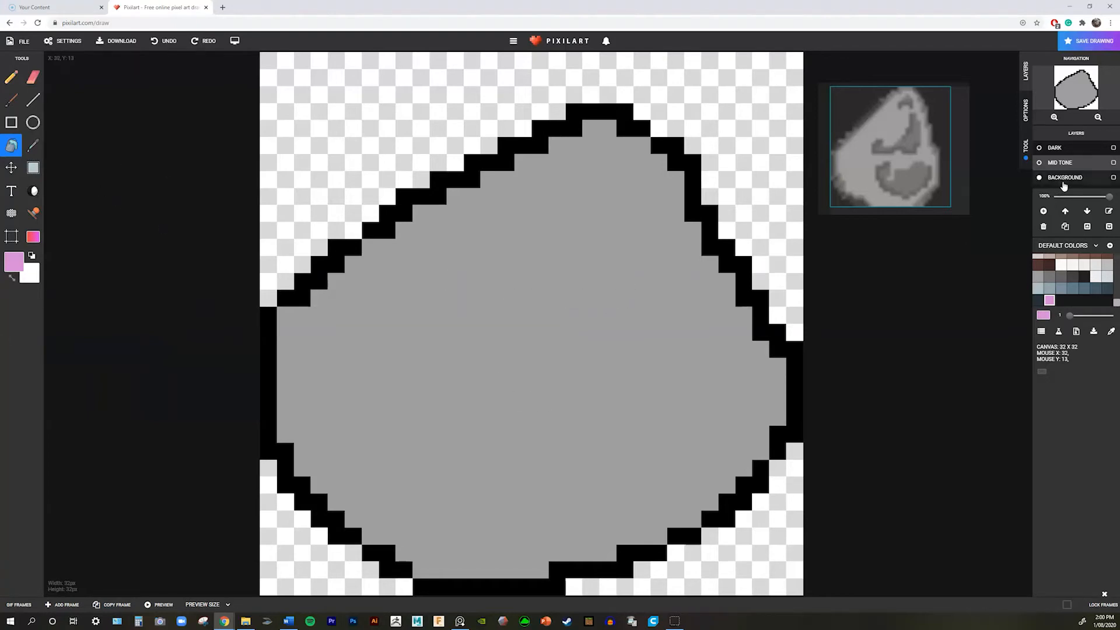
pyautogui.click(580, 269)
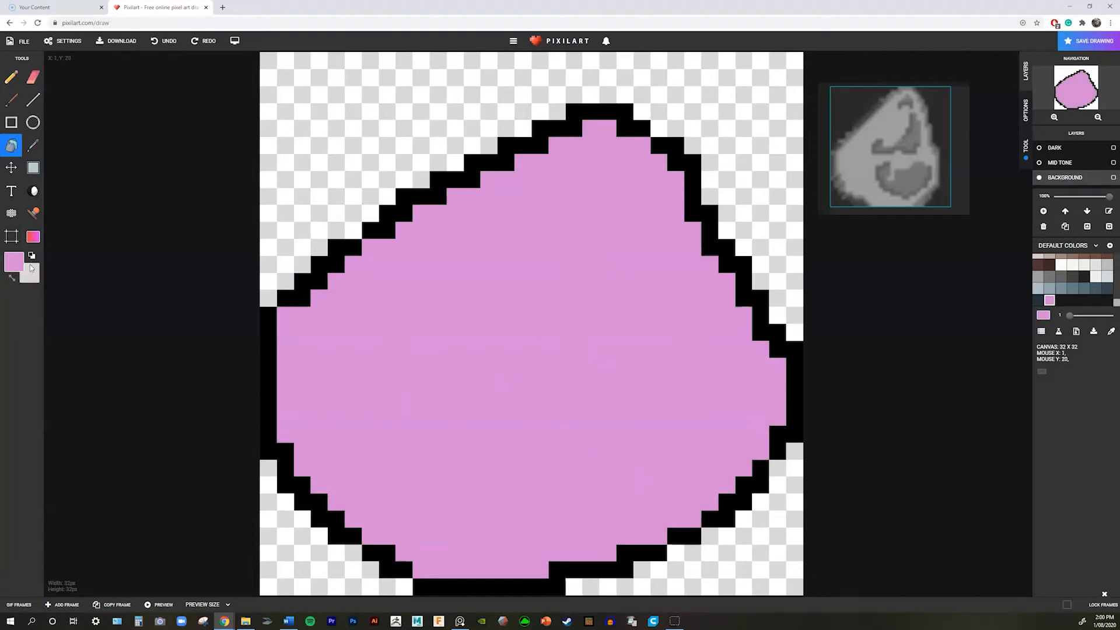
pyautogui.hotkey('ctrl', 'z')
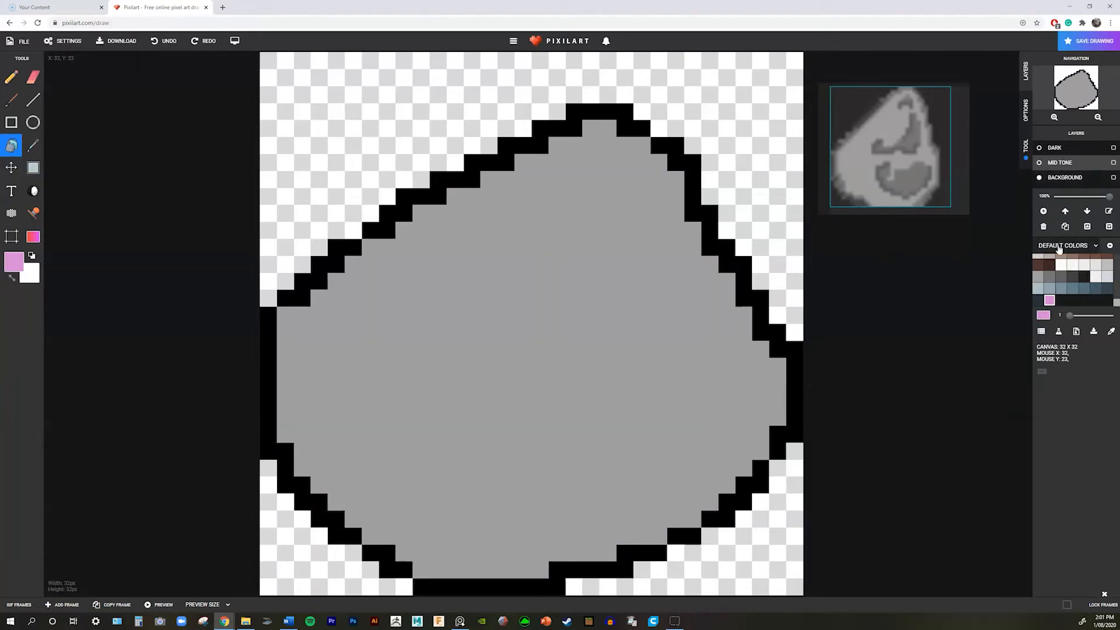
# - Choose the orange-red palette colour, try it as the rock's fill on the Background layer, and undo the fill
pyautogui.scroll(10, 1115, 303)
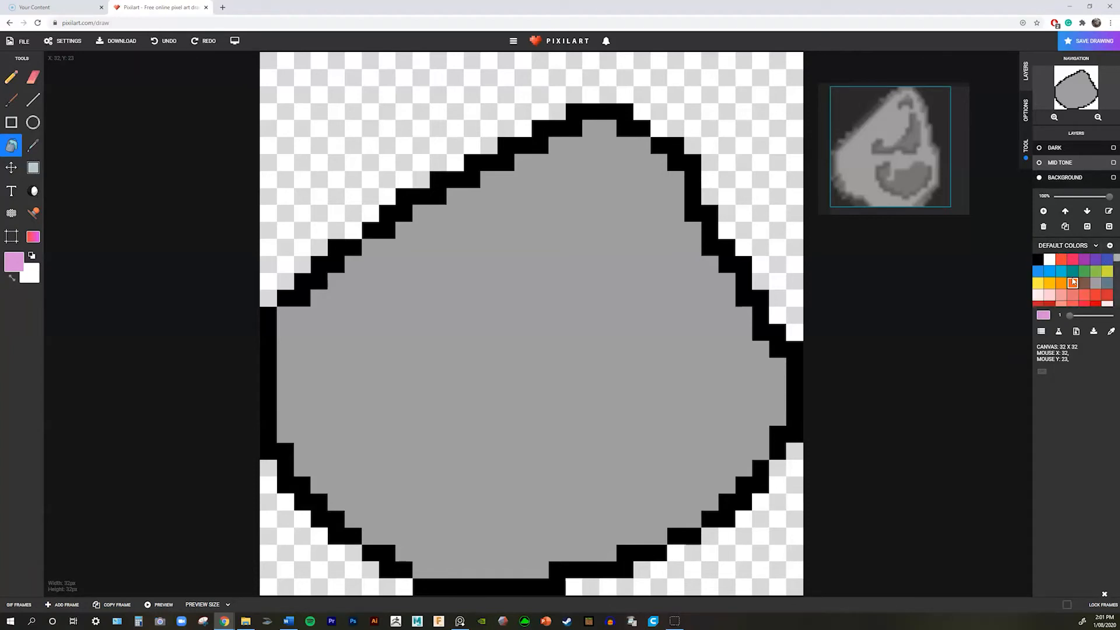
pyautogui.click(1061, 259)
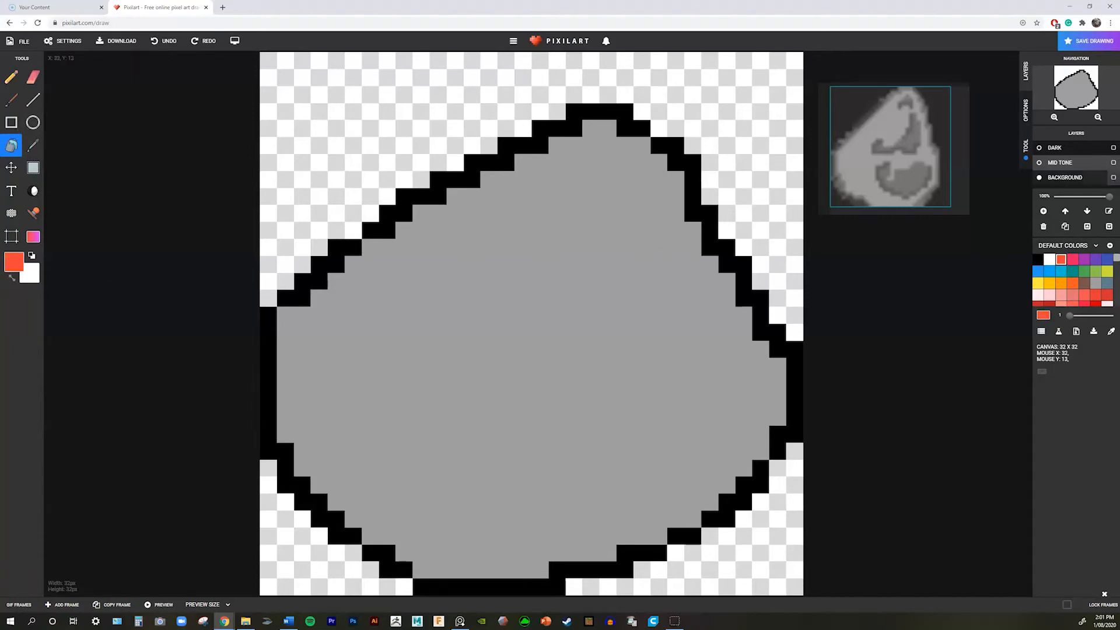
pyautogui.click(1067, 177)
pyautogui.click(579, 229)
pyautogui.hotkey('ctrl', 'z')
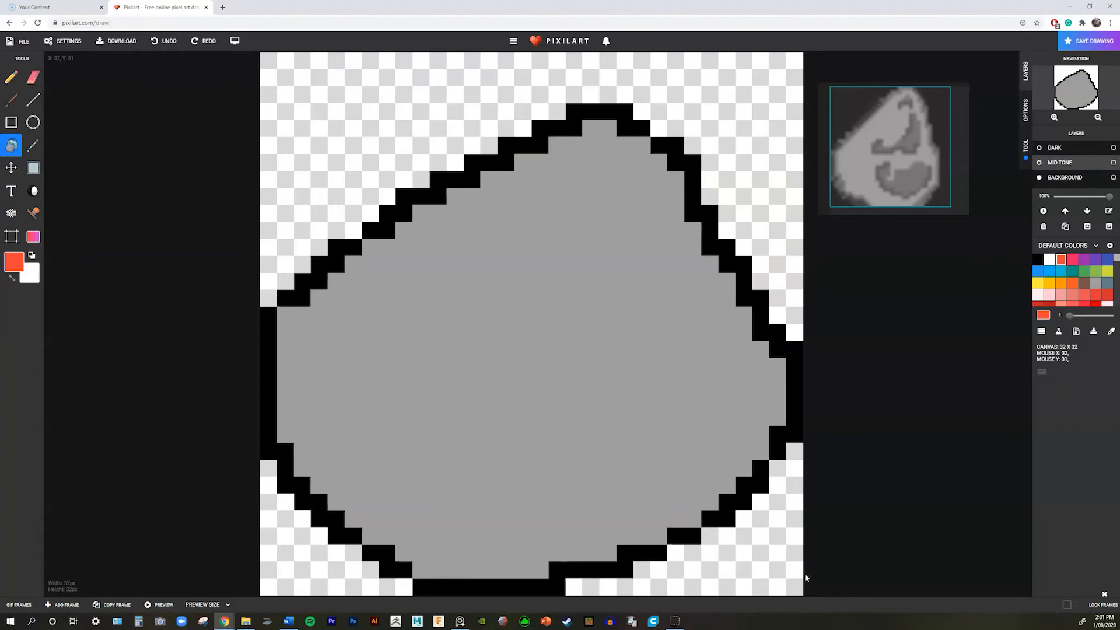
# - Check the drawing with the Mid Tone and Dark layers shown, and undo the stray orange-red fill around the rock's shading
pyautogui.click(1038, 162)
pyautogui.click(1039, 148)
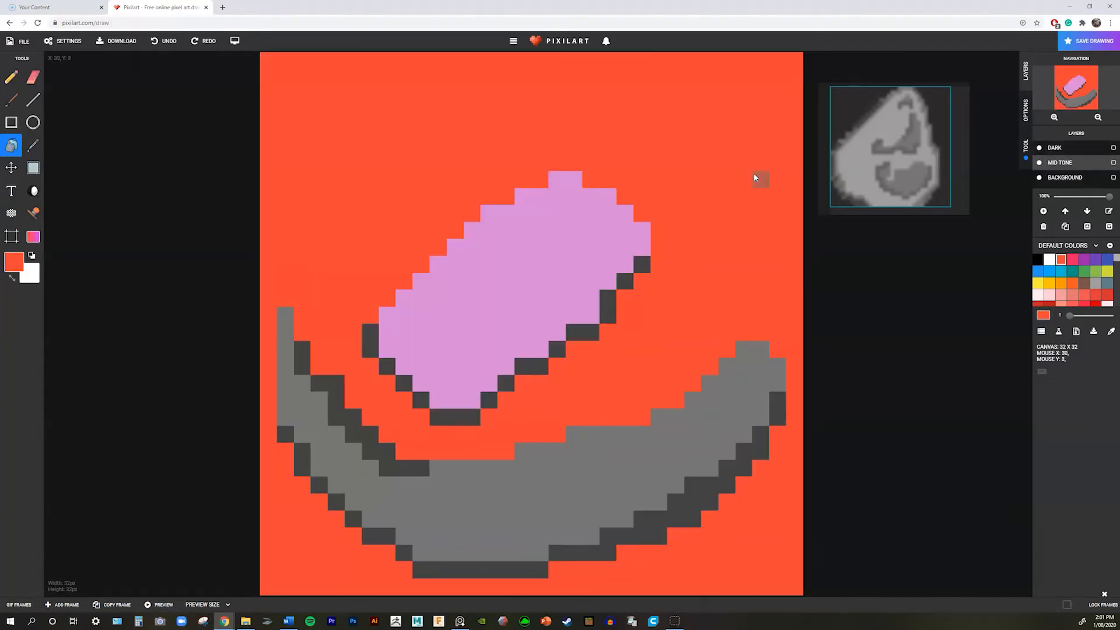
pyautogui.hotkey('ctrl', 'z')
pyautogui.hotkey('ctrl', 'z')
pyautogui.click(1038, 162)
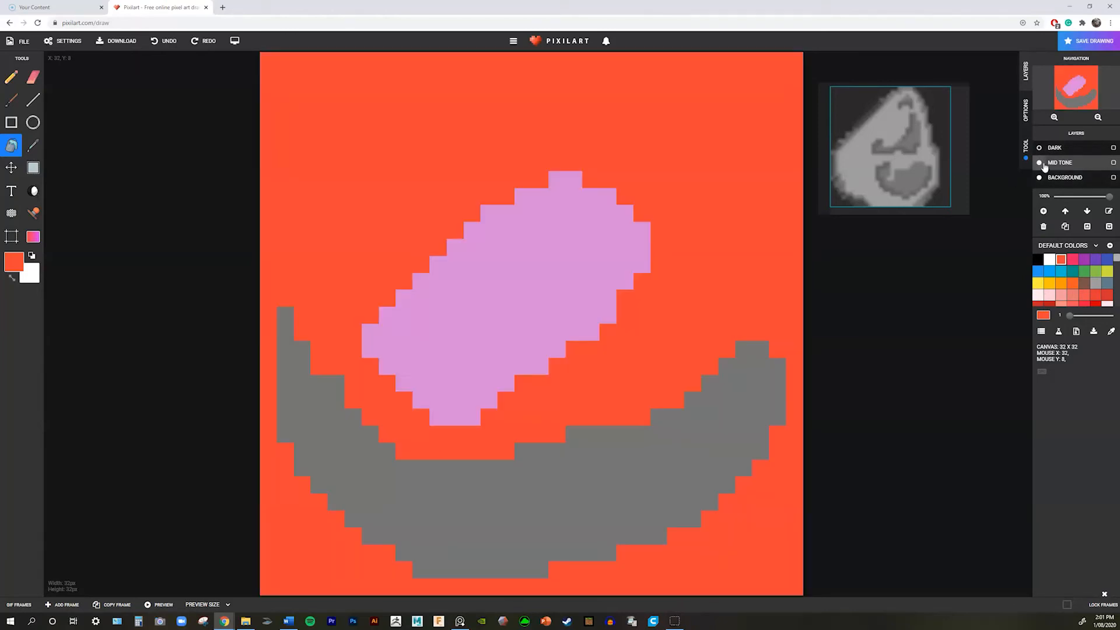
pyautogui.click(1039, 148)
pyautogui.hotkey('ctrl', 'z')
pyautogui.hotkey('ctrl', 'z')
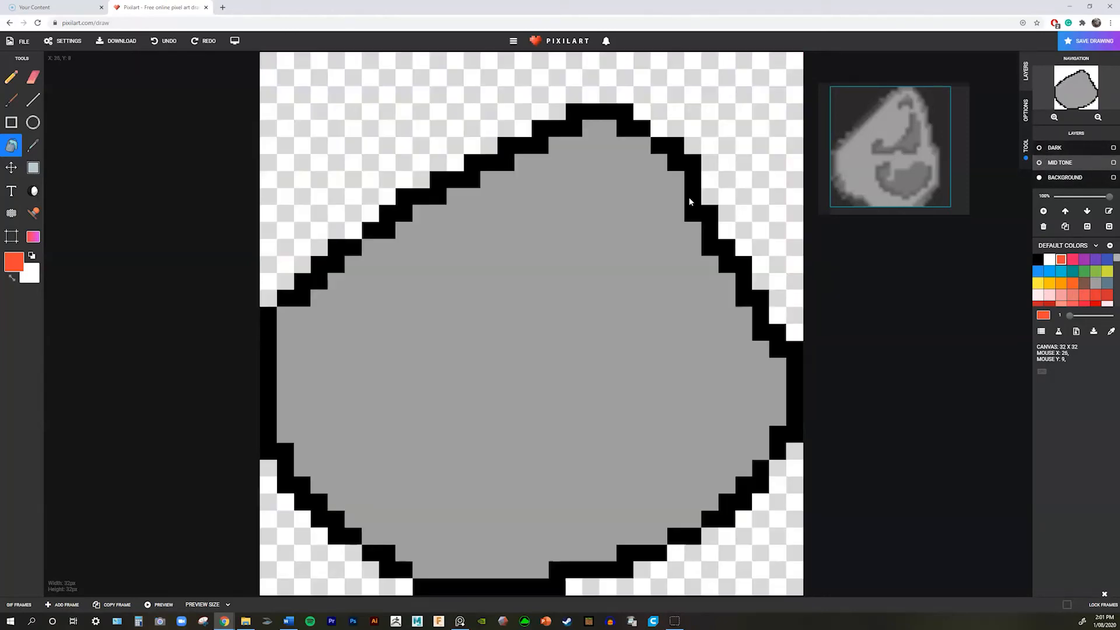
# - Show the Mid Tone and Dark layers and undo the stray pink fill so the upper mid-tone patch is grey again
pyautogui.click(1039, 162)
pyautogui.click(1039, 148)
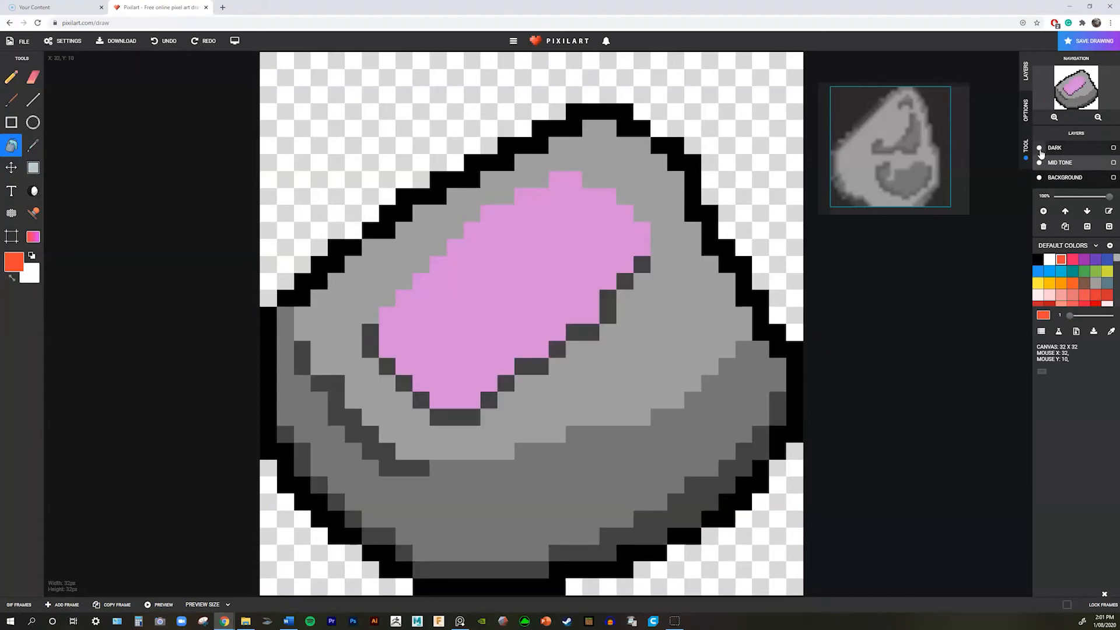
pyautogui.hotkey('ctrl', 'z')
pyautogui.hotkey('ctrl', 'z')
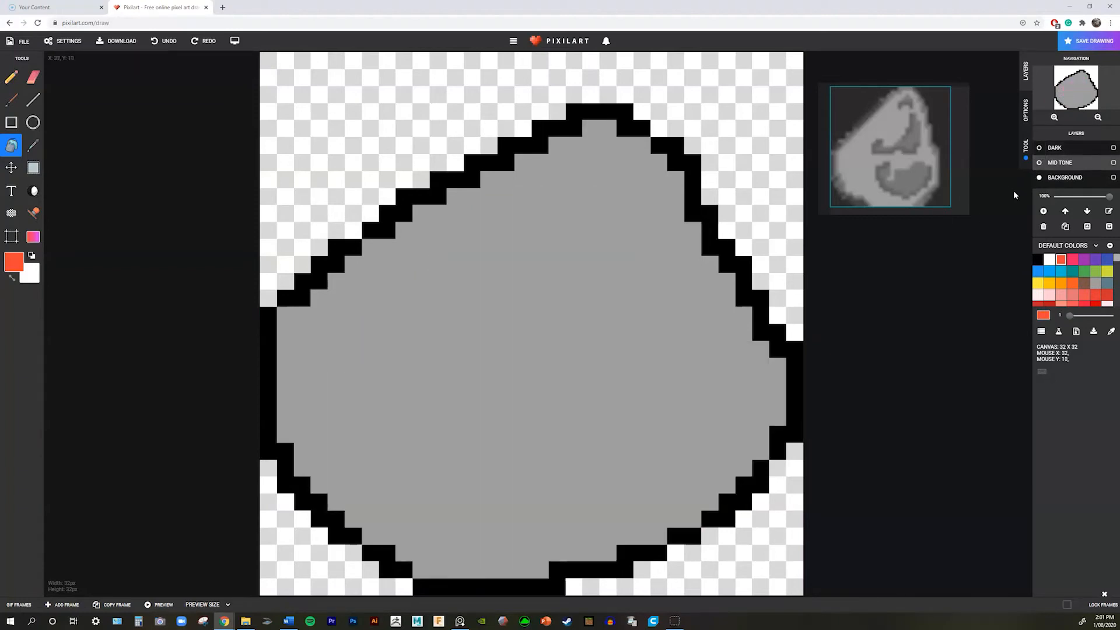
pyautogui.hotkey('ctrl', 'y')
pyautogui.hotkey('ctrl', 'y')
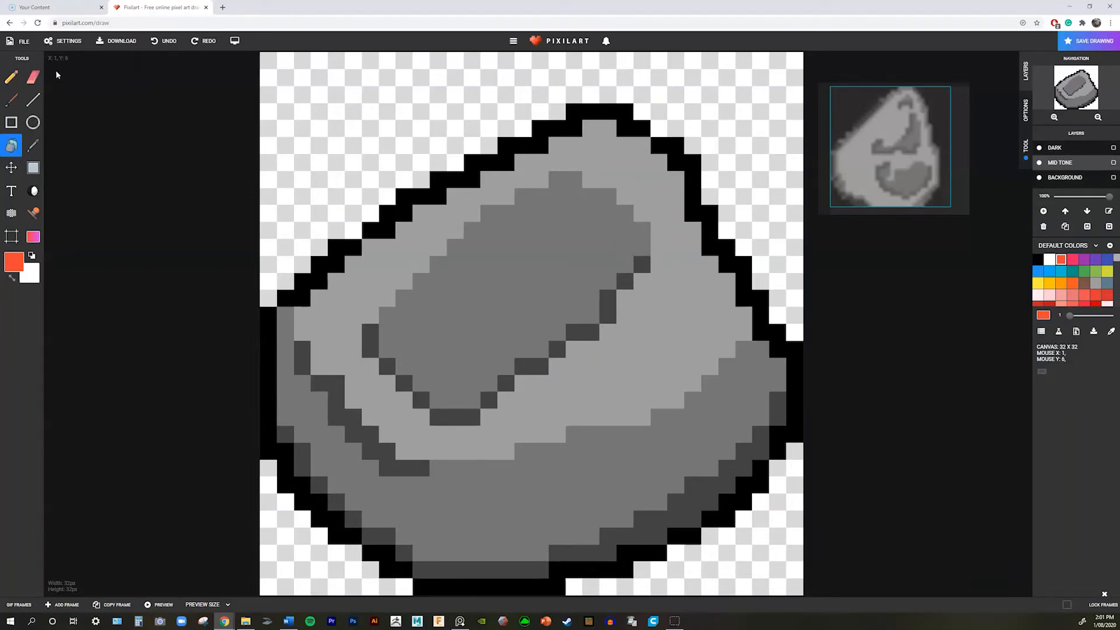
# - Download the drawing as an image at 32x32, with the layers size also set to 32x32
pyautogui.click(20, 40)
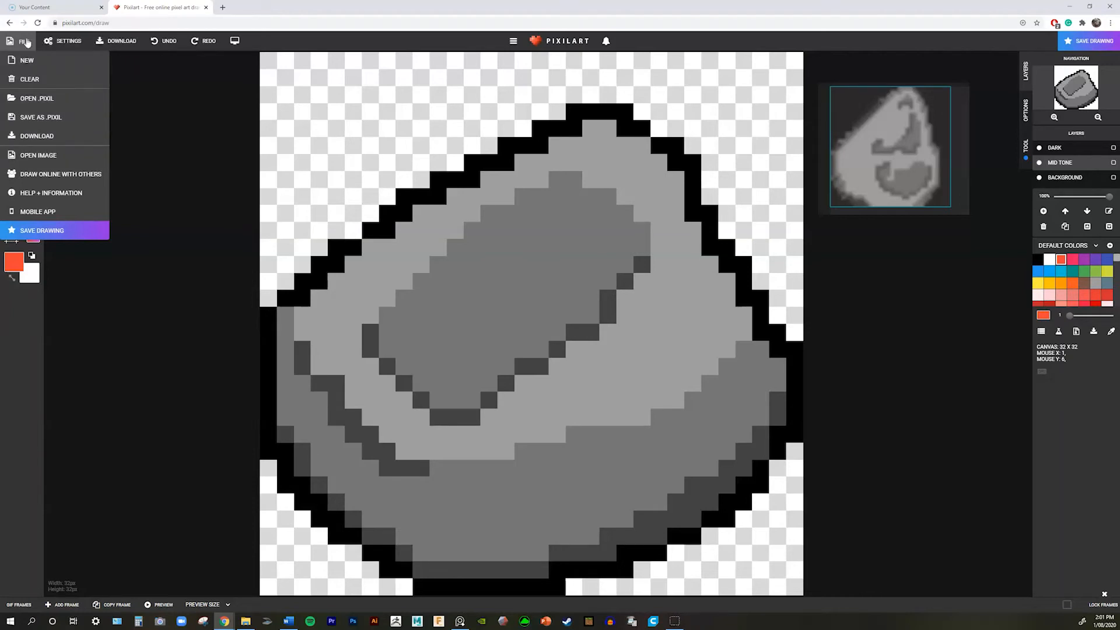
pyautogui.click(120, 41)
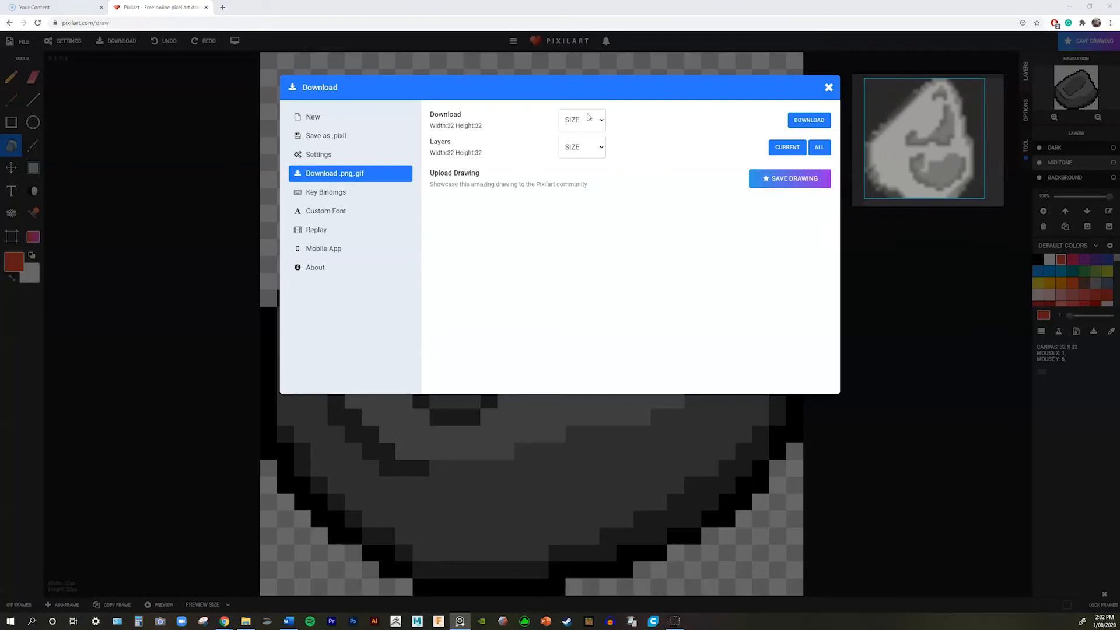
pyautogui.click(598, 121)
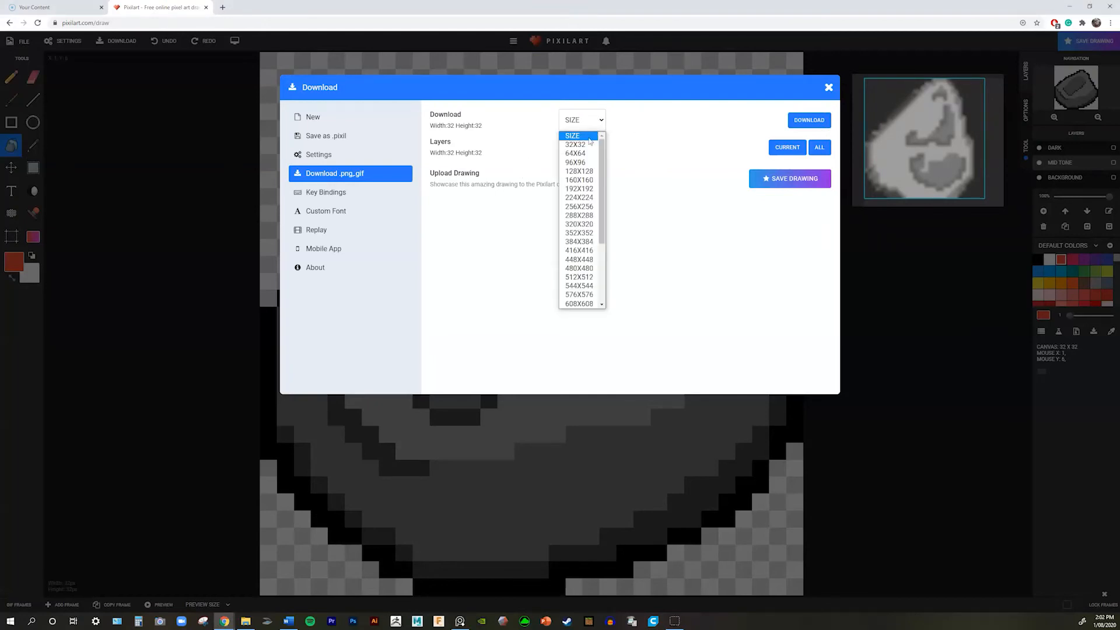
pyautogui.click(589, 144)
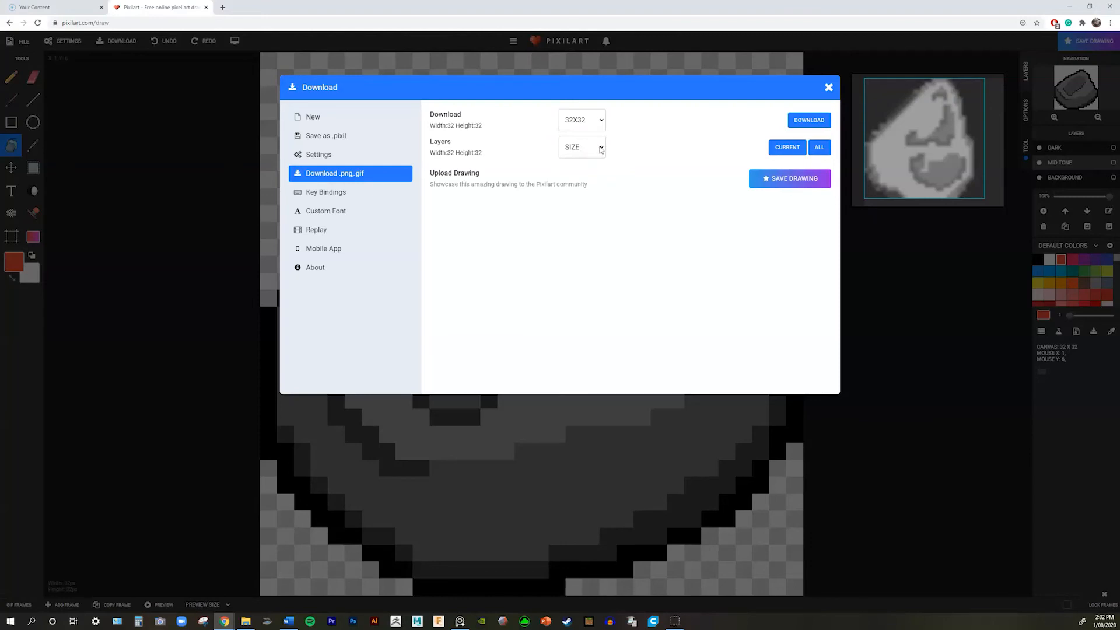
pyautogui.click(600, 149)
pyautogui.click(591, 175)
pyautogui.click(811, 123)
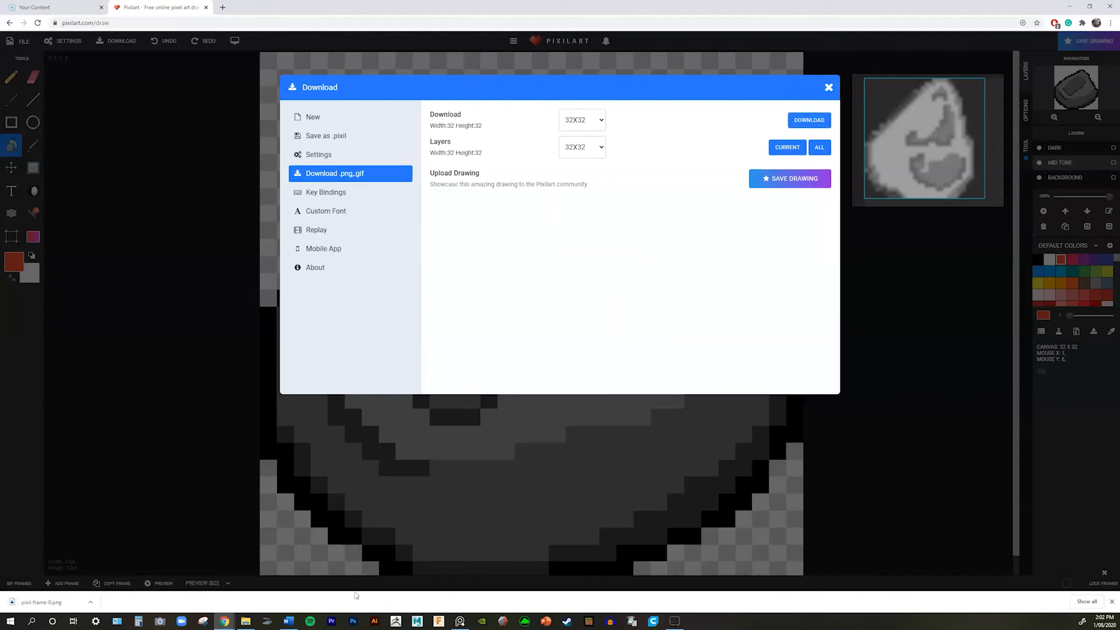
# - Switch to File Explorer's Downloads folder and maximize its window
pyautogui.click(247, 622)
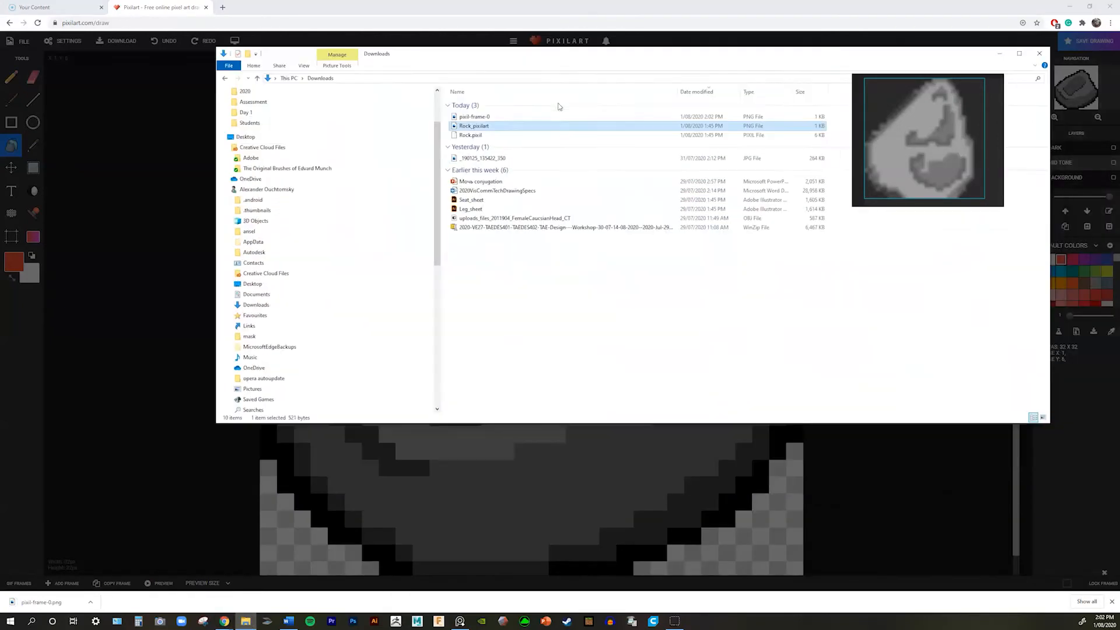
pyautogui.moveTo(554, 56); pyautogui.dragTo(418, 123)
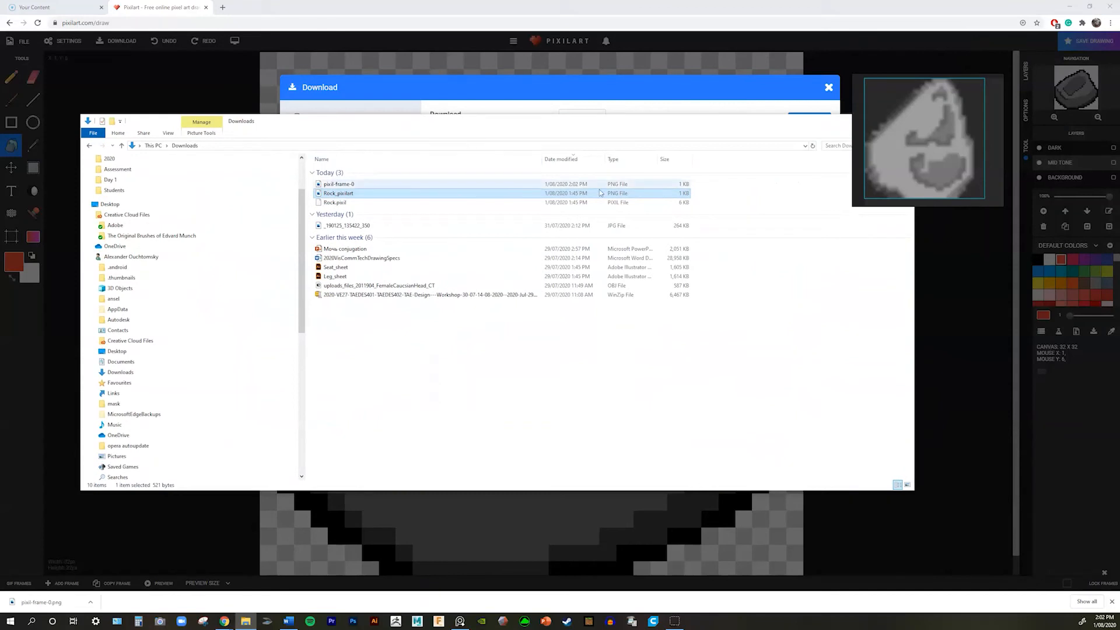
pyautogui.moveTo(879, 126); pyautogui.dragTo(1027, 302)
pyautogui.click(883, 120)
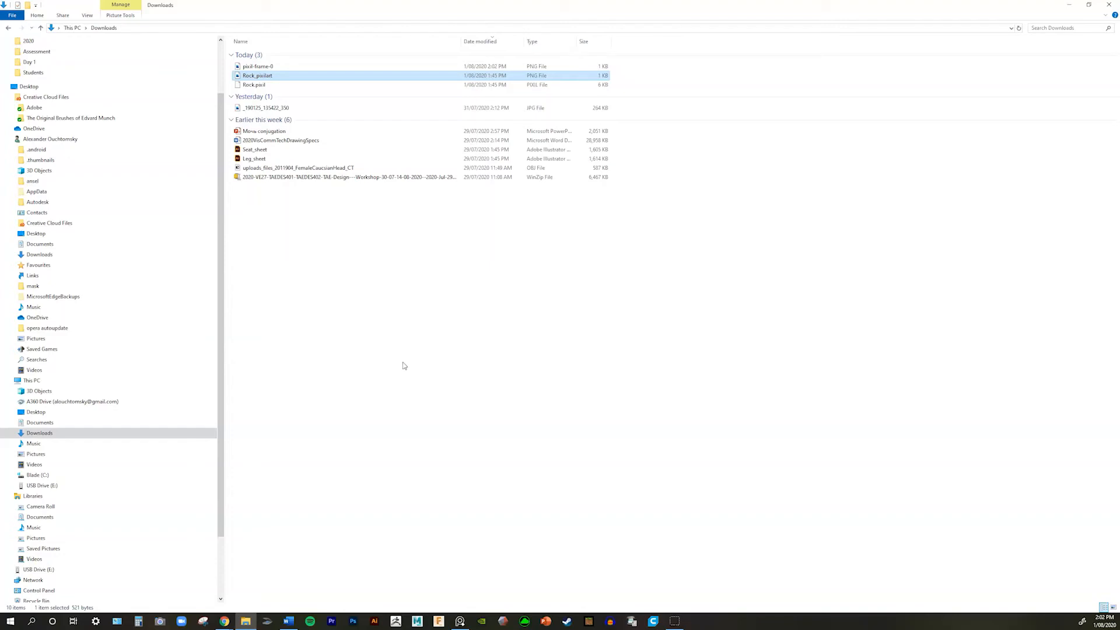
# - Rename the downloaded pixil-frame-0 PNG file in the Downloads folder as Rock_01
pyautogui.click(259, 68)
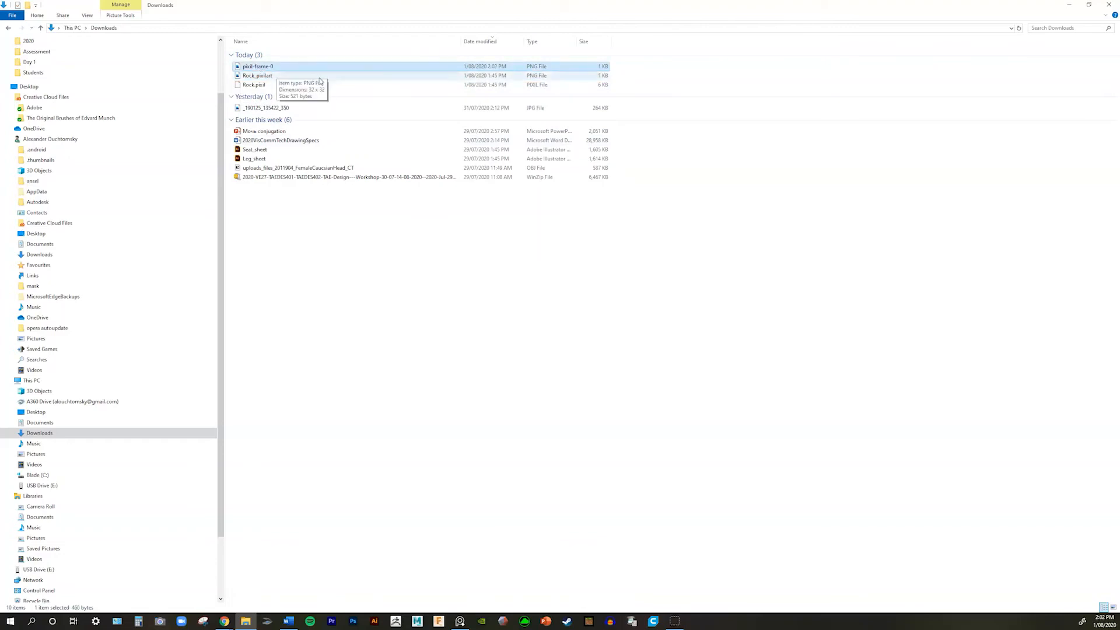
pyautogui.rightClick(264, 69)
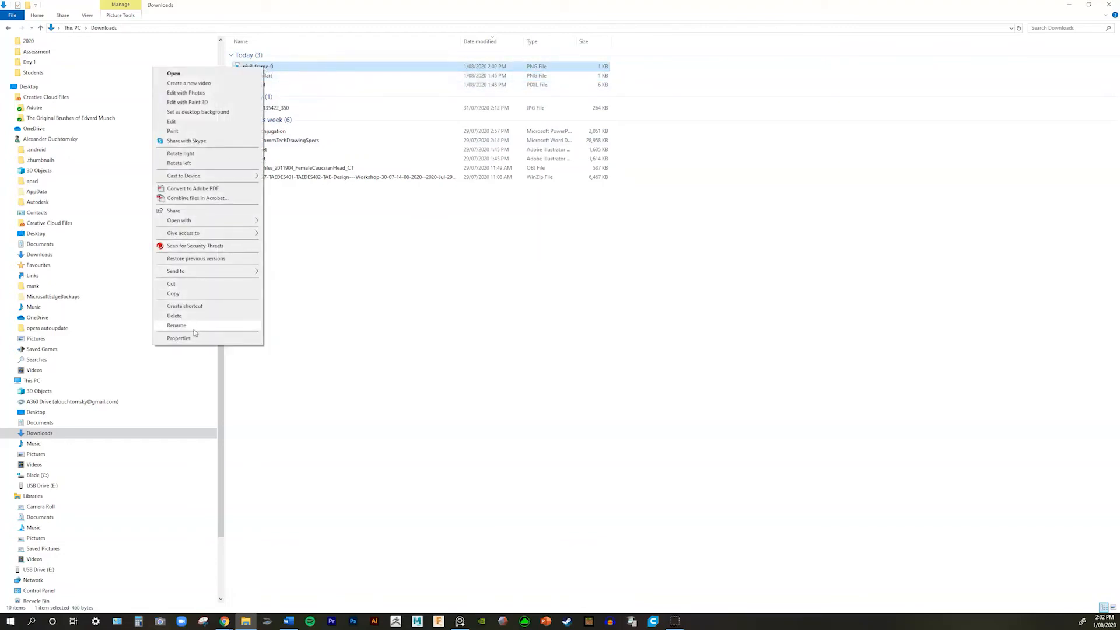
pyautogui.click(215, 327)
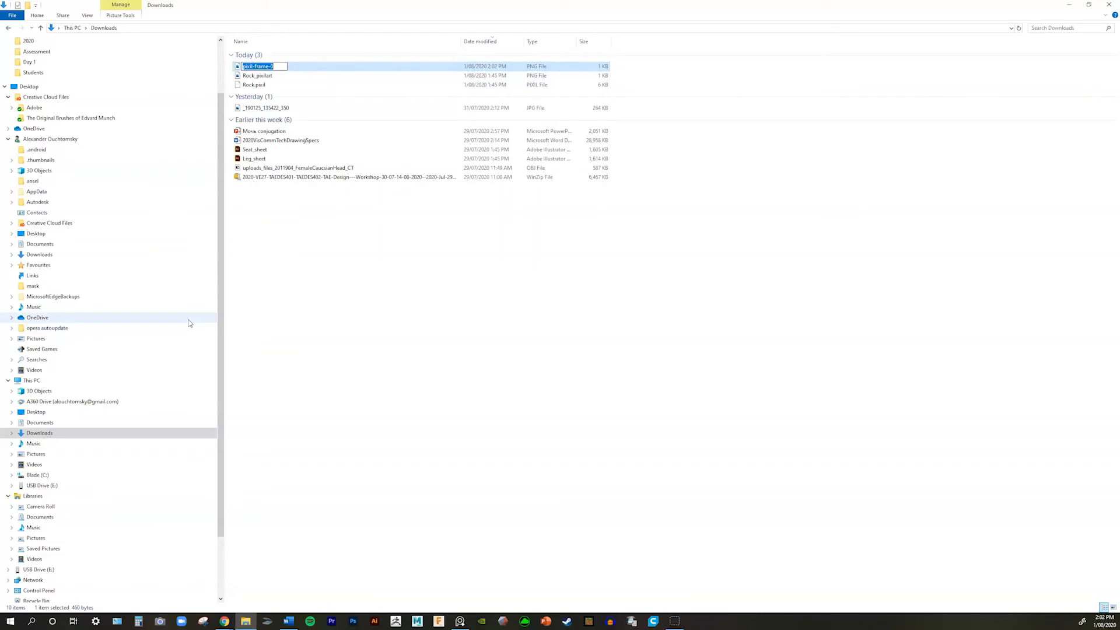
pyautogui.write('Rock_01')
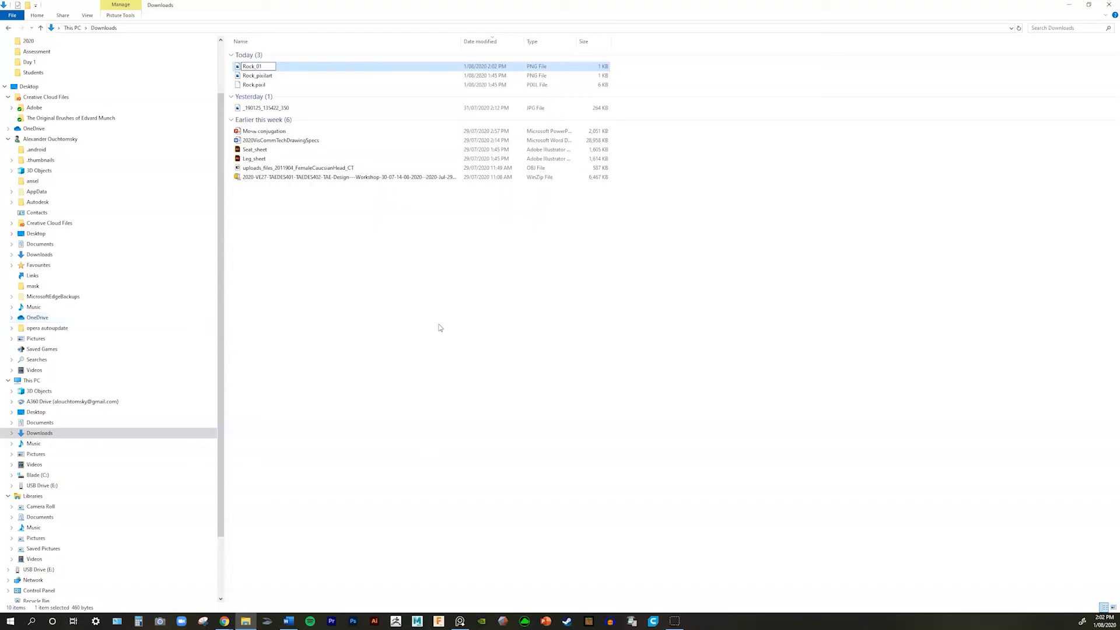
pyautogui.click(422, 296)
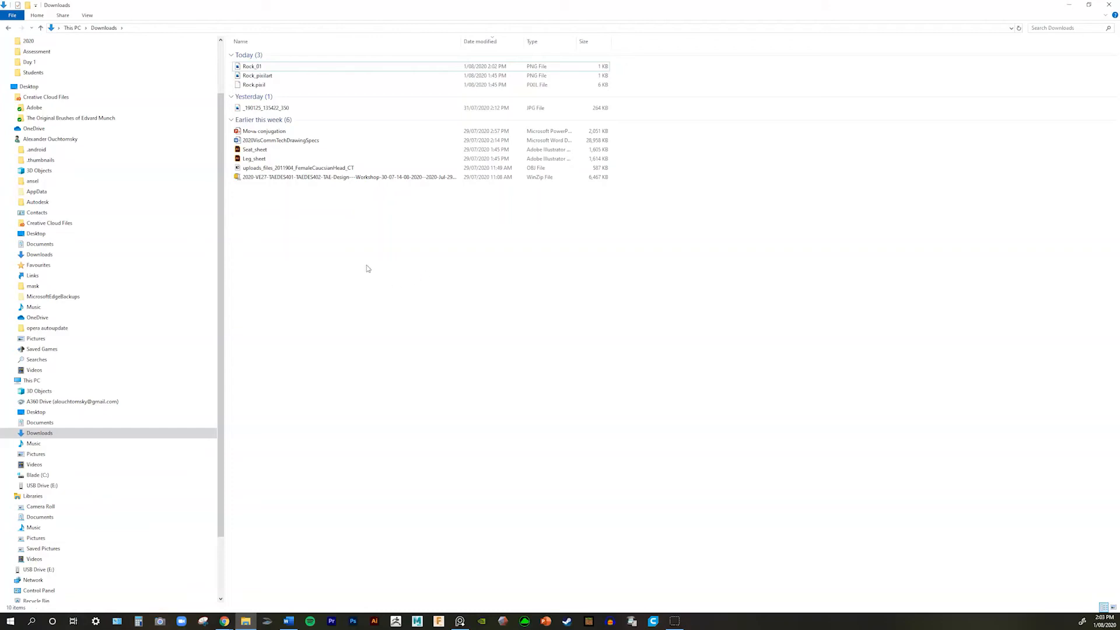
# - Create a new folder named Pixilart on the Desktop and open it
pyautogui.moveTo(219, 102); pyautogui.dragTo(227, 44)
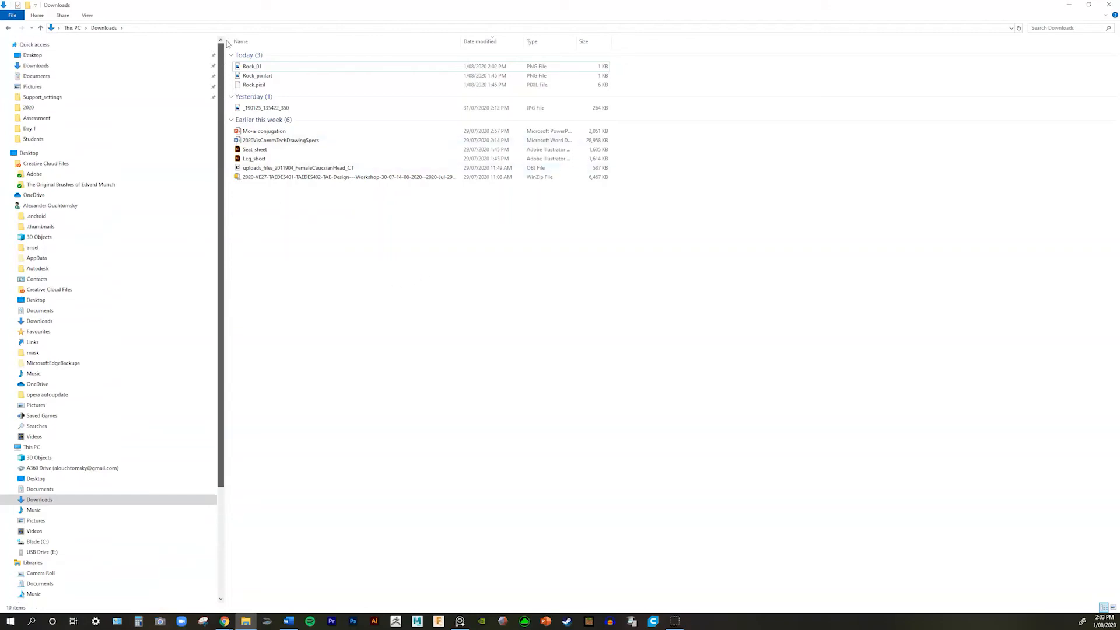
pyautogui.click(36, 56)
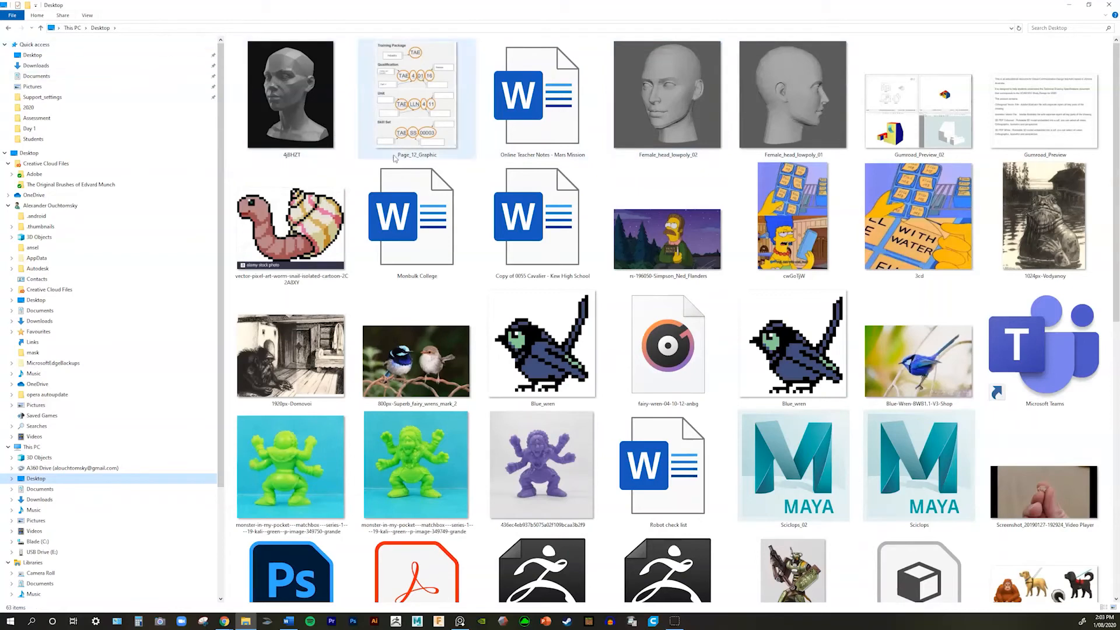
pyautogui.rightClick(927, 47)
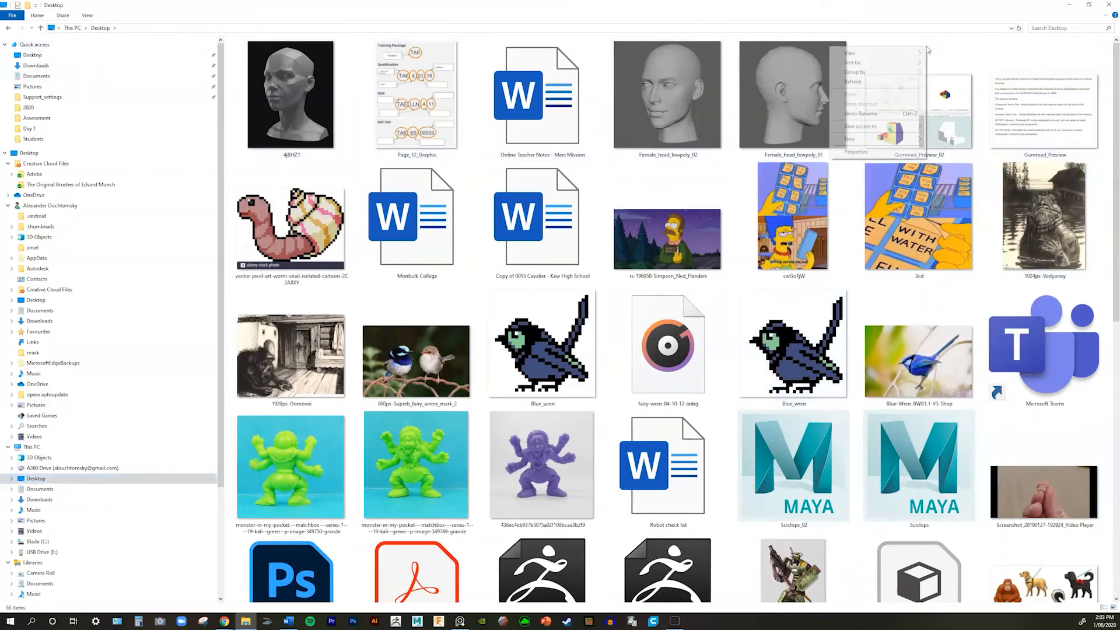
pyautogui.moveTo(869, 142)
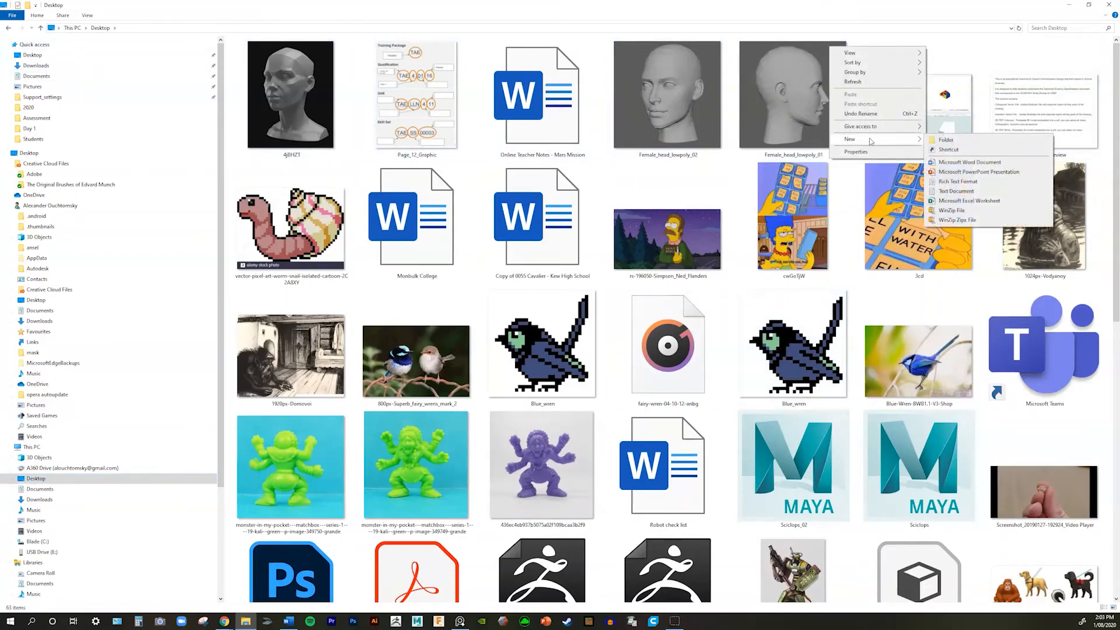
pyautogui.click(945, 140)
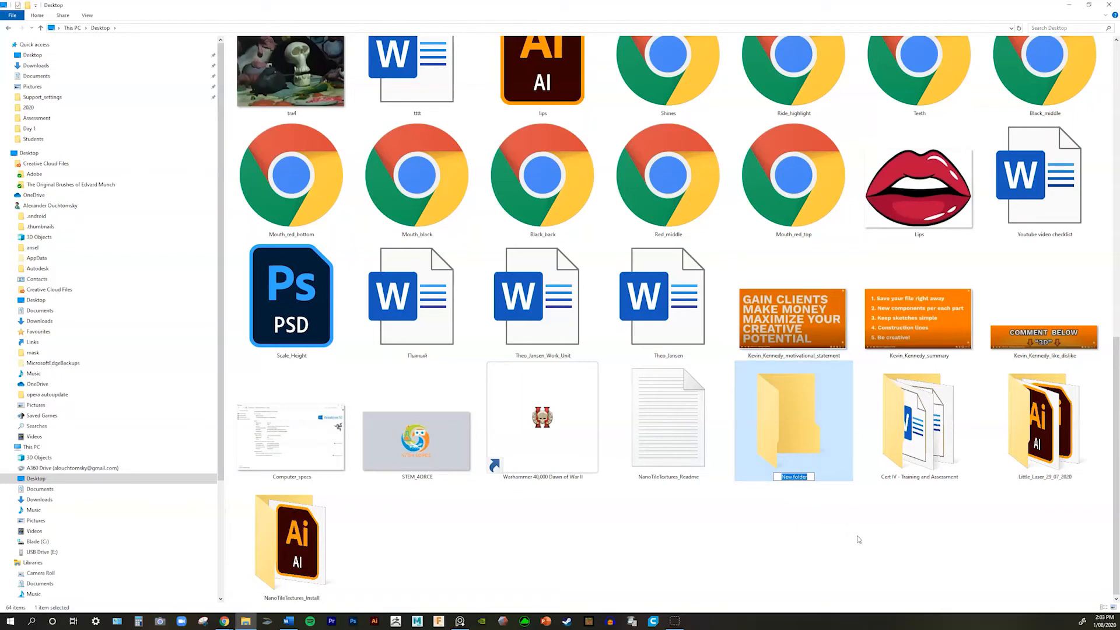
pyautogui.write('Pixilart')
pyautogui.press('Return')
pyautogui.doubleClick(801, 432)
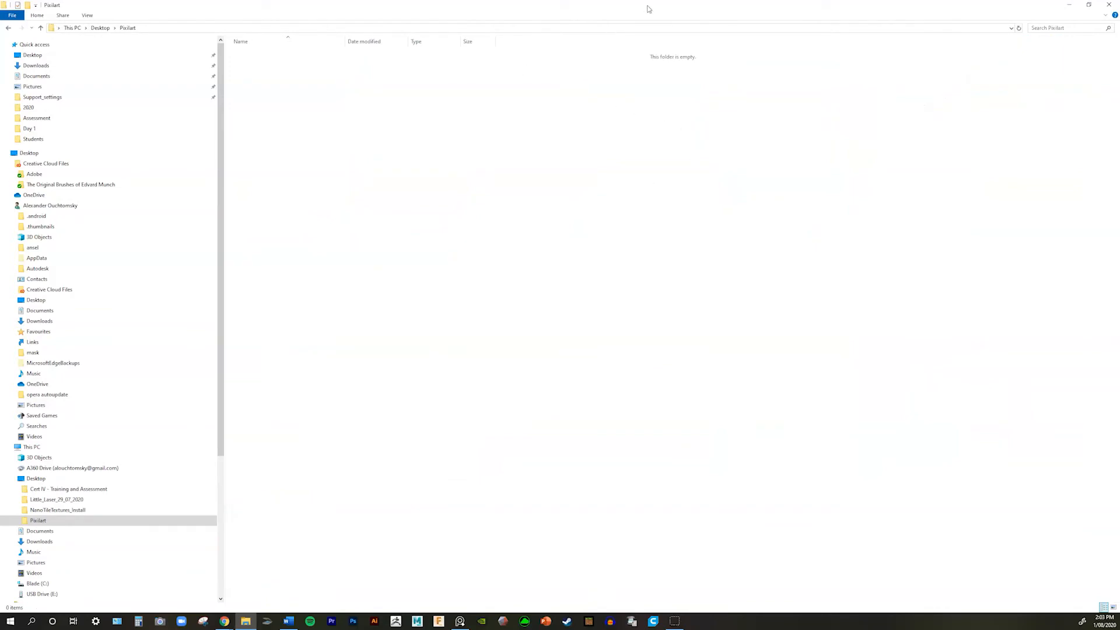
# - Restore the Pixilart folder window and open a second window on Downloads, placed so both file lists are accessible
pyautogui.moveTo(648, 7); pyautogui.dragTo(542, 100)
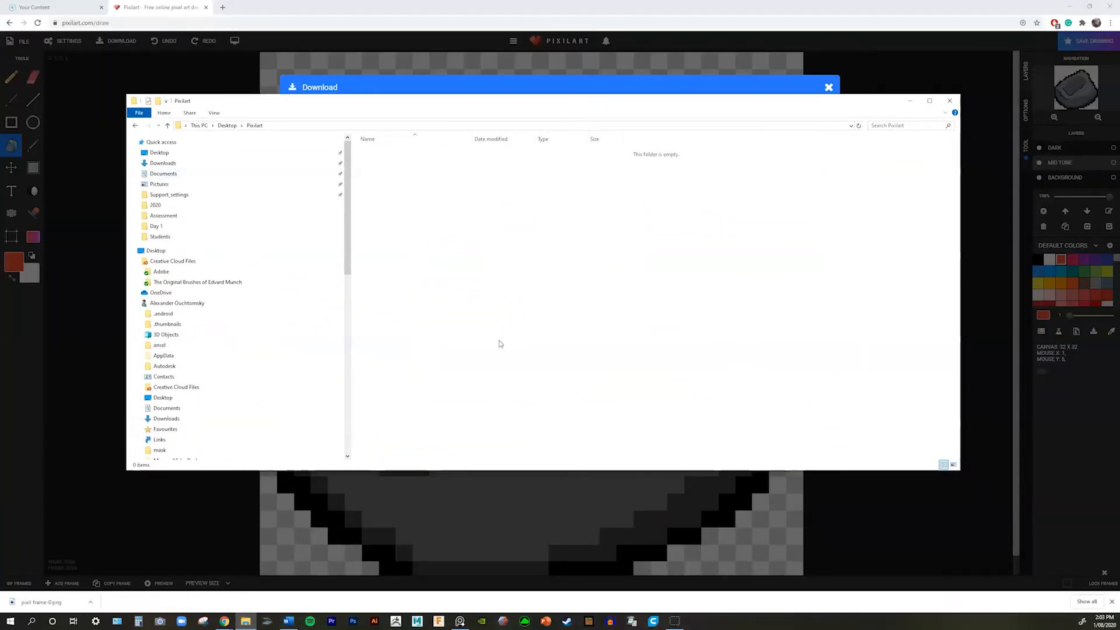
pyautogui.click(139, 113)
pyautogui.click(181, 128)
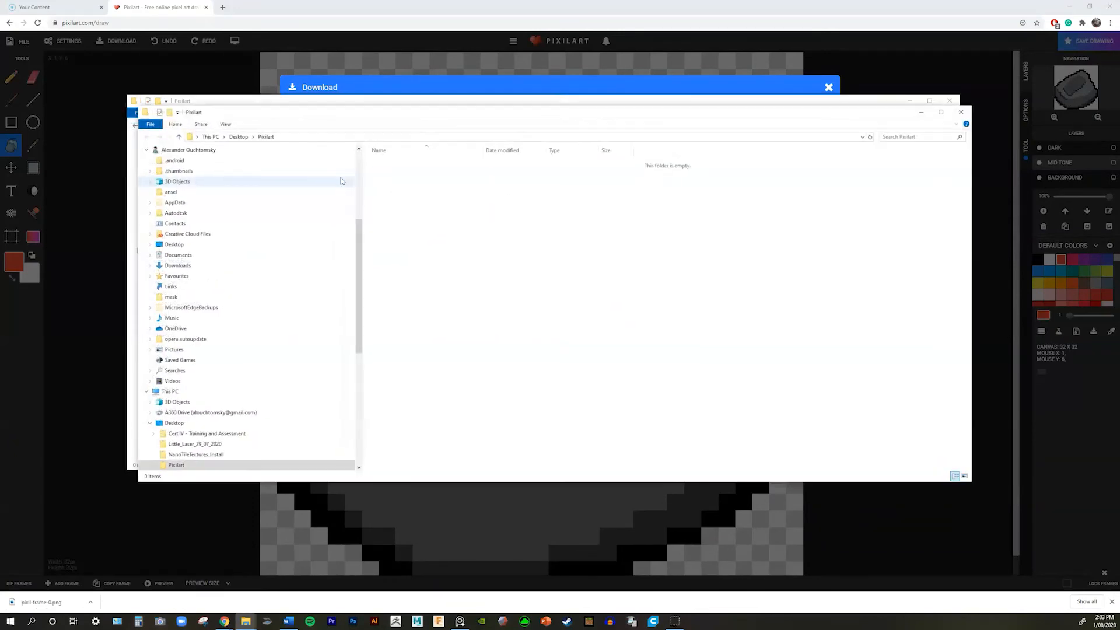
pyautogui.moveTo(360, 233); pyautogui.dragTo(354, 159)
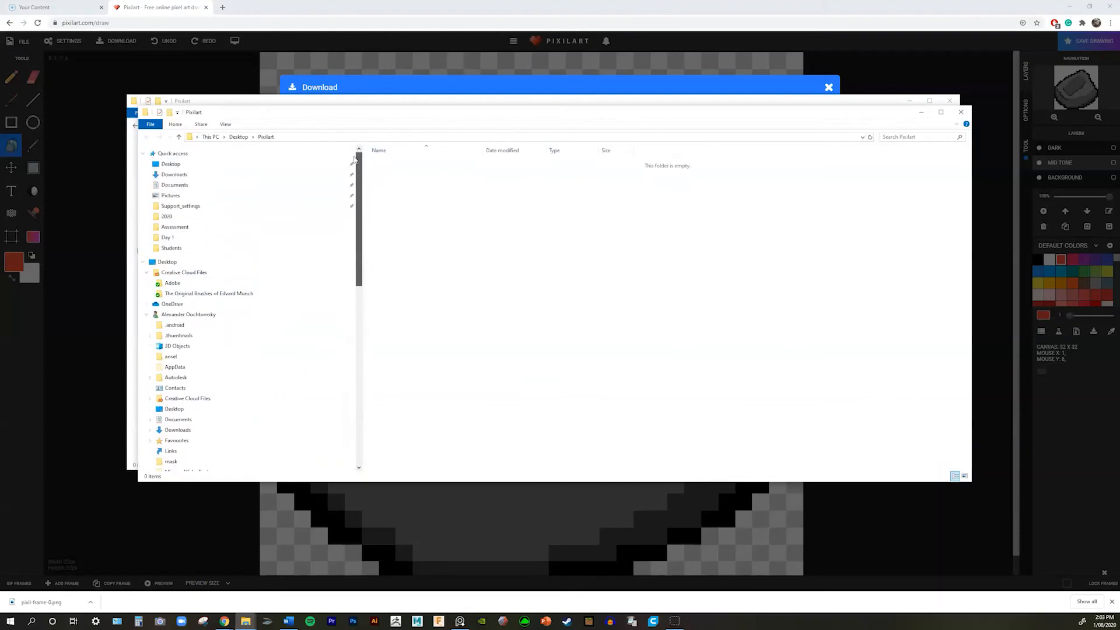
pyautogui.click(174, 174)
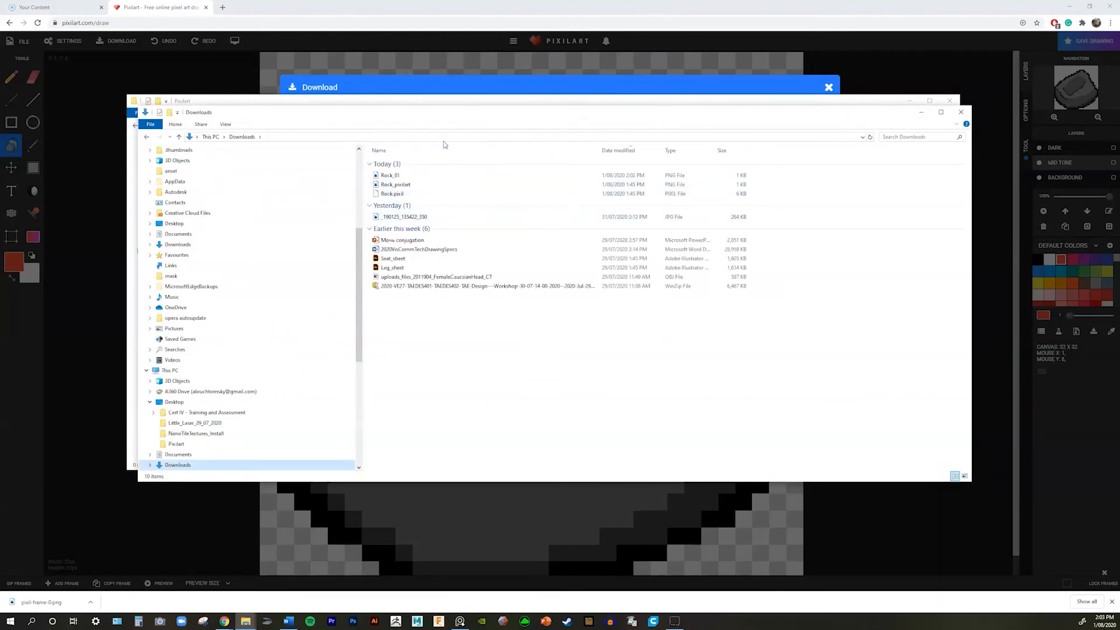
pyautogui.moveTo(469, 115); pyautogui.dragTo(657, 235)
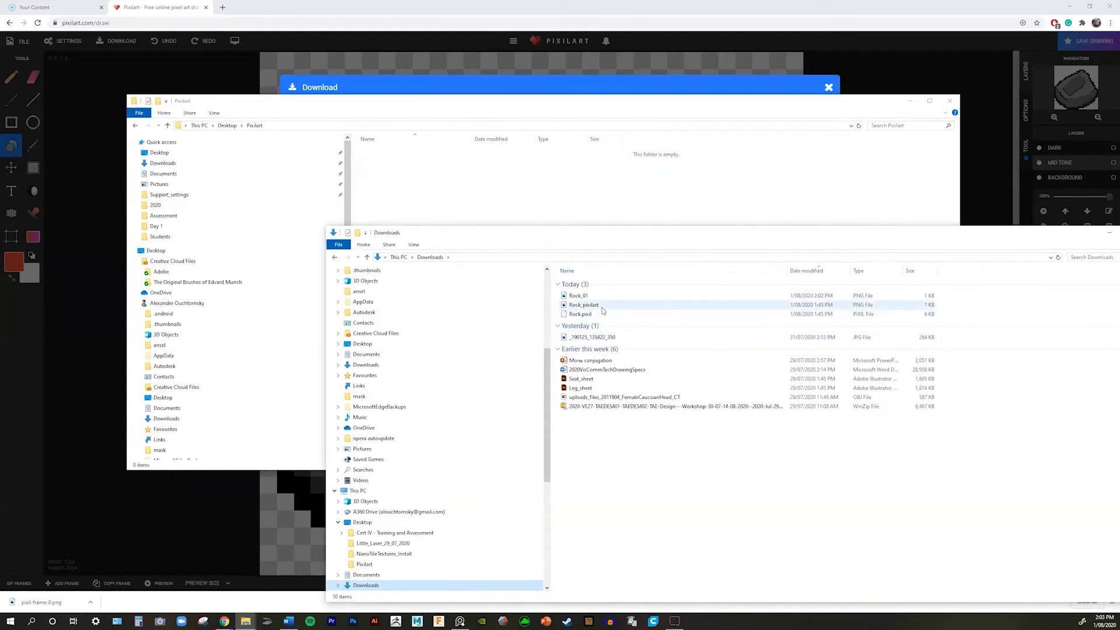
# - Move the Rock_01 PNG from Downloads into the Pixilart folder and minimize the Downloads window
pyautogui.click(582, 297)
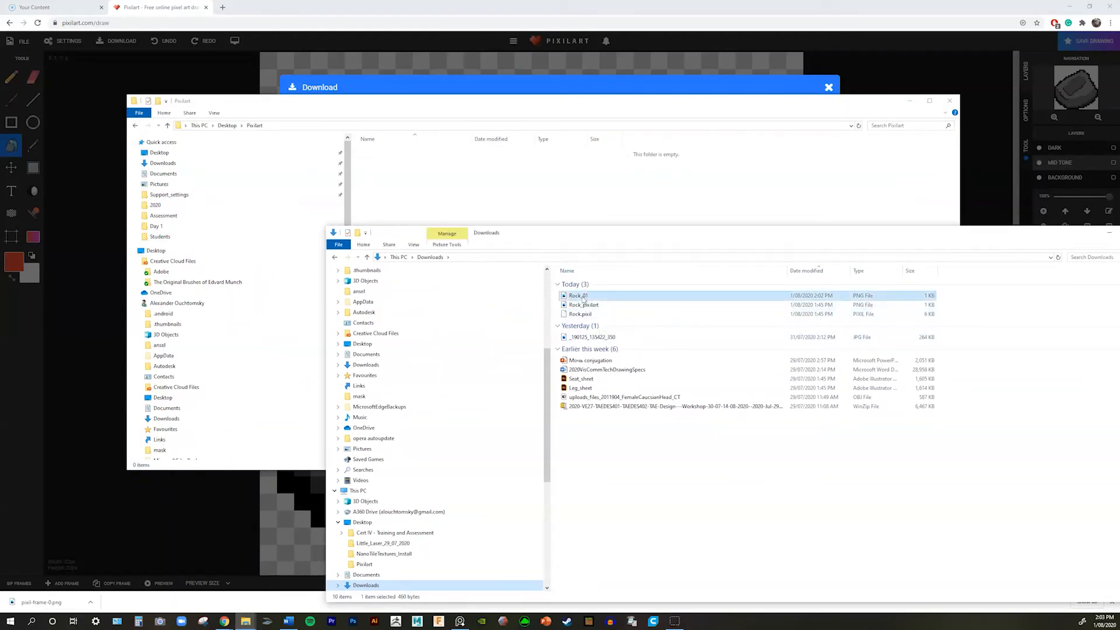
pyautogui.moveTo(582, 297); pyautogui.dragTo(474, 193)
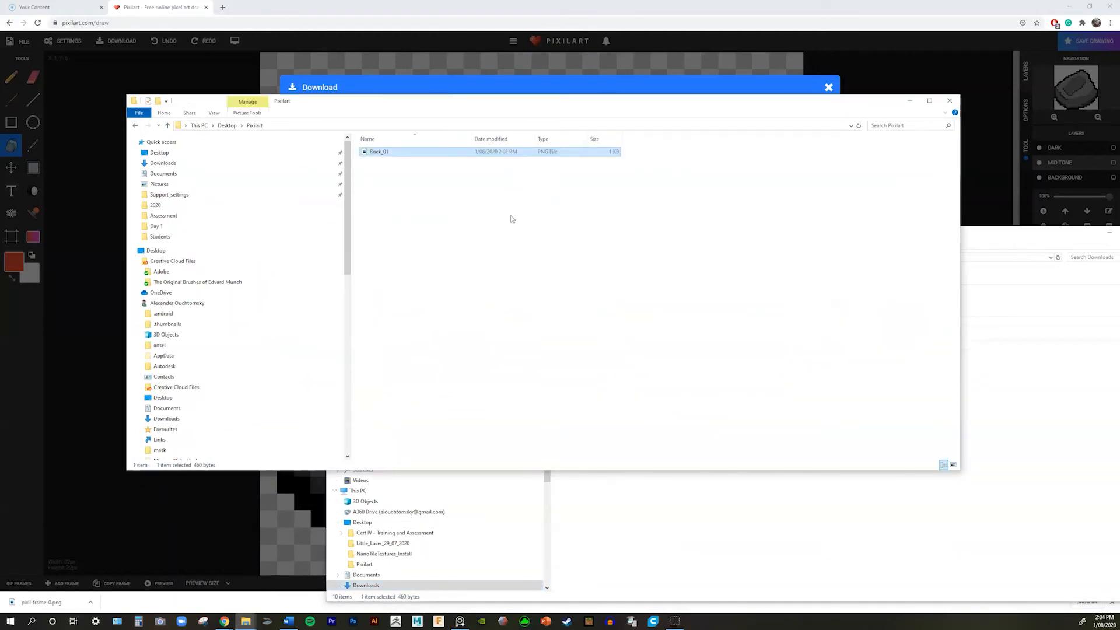
pyautogui.click(1027, 244)
pyautogui.moveTo(989, 233); pyautogui.dragTo(792, 228)
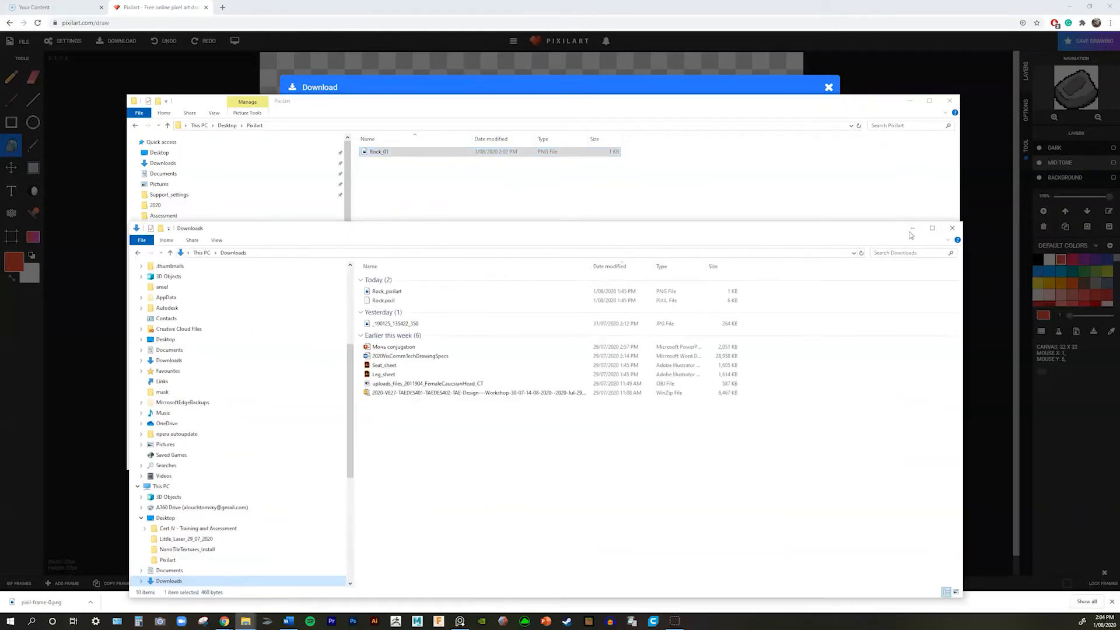
pyautogui.click(912, 228)
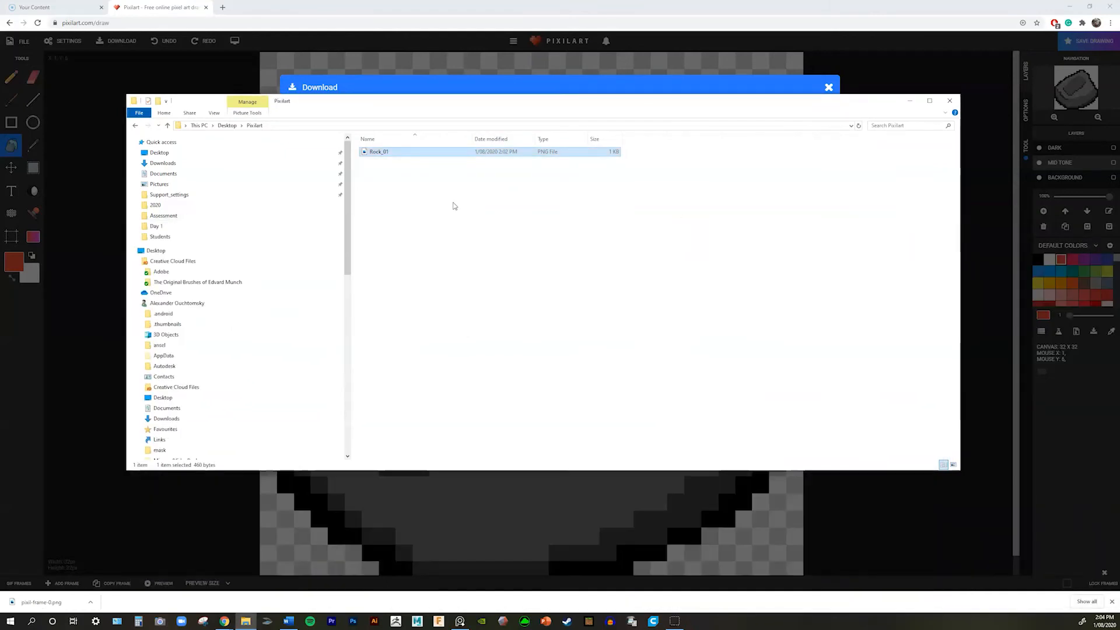
# - Open the Rock_01 image in Photos, inspect it maximized at its smallest zoom, and close the viewer
pyautogui.doubleClick(376, 153)
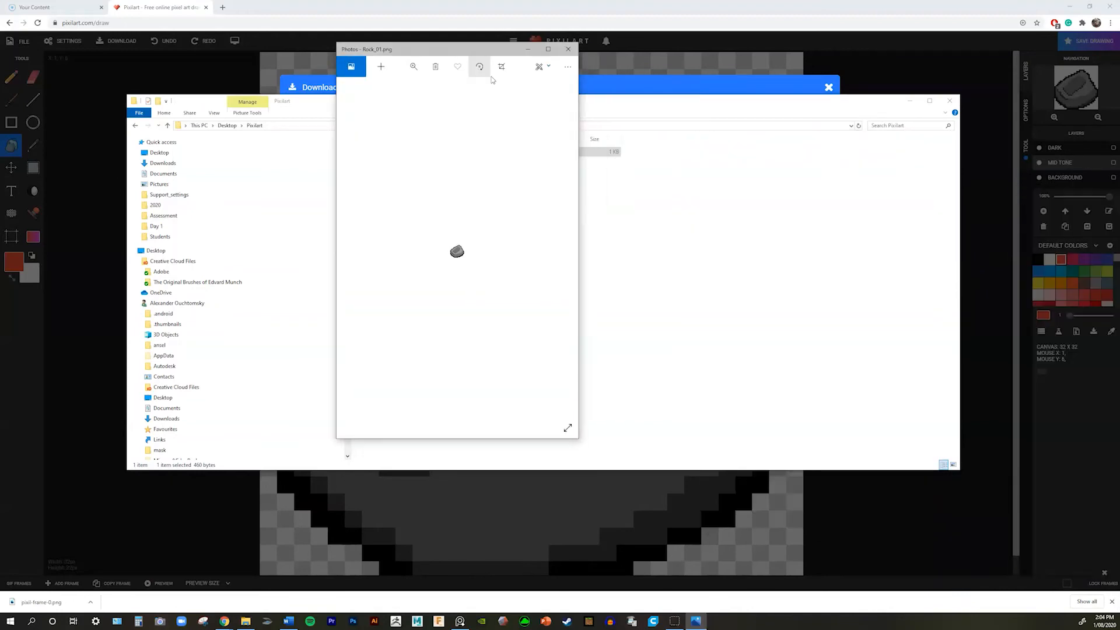
pyautogui.click(549, 49)
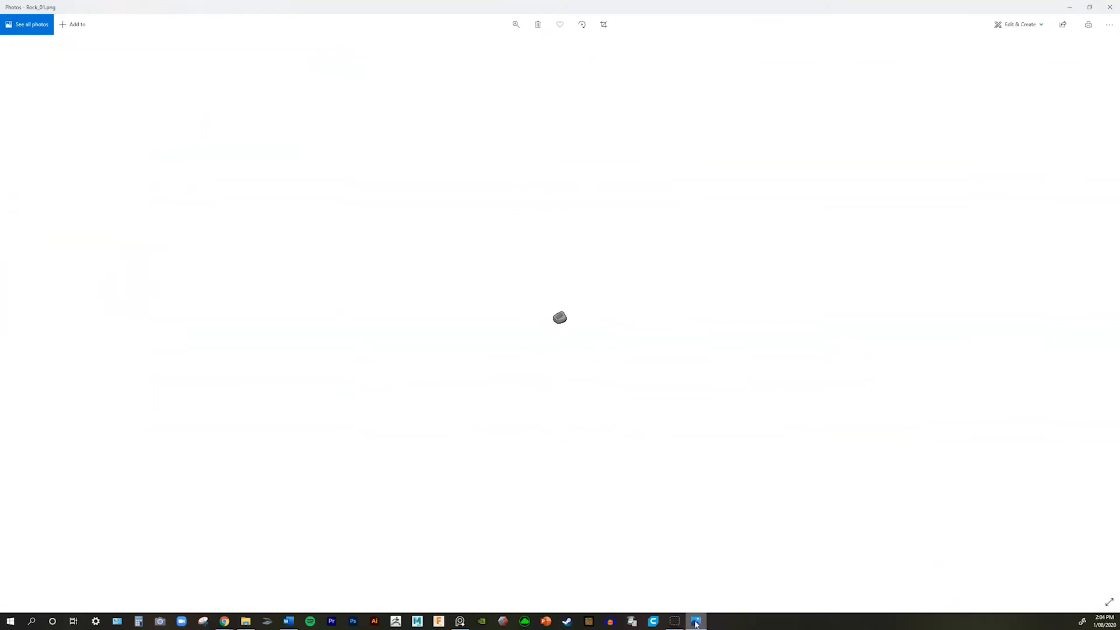
pyautogui.moveTo(696, 624)
pyautogui.click(515, 24)
pyautogui.moveTo(475, 49); pyautogui.dragTo(401, 40)
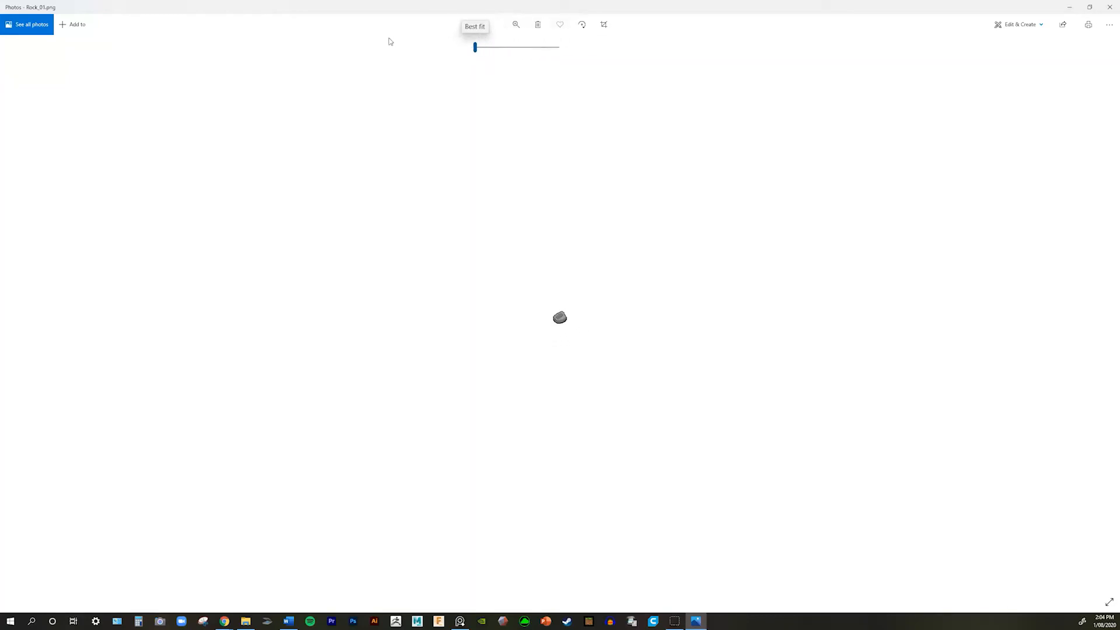
pyautogui.moveTo(475, 47); pyautogui.dragTo(420, 18)
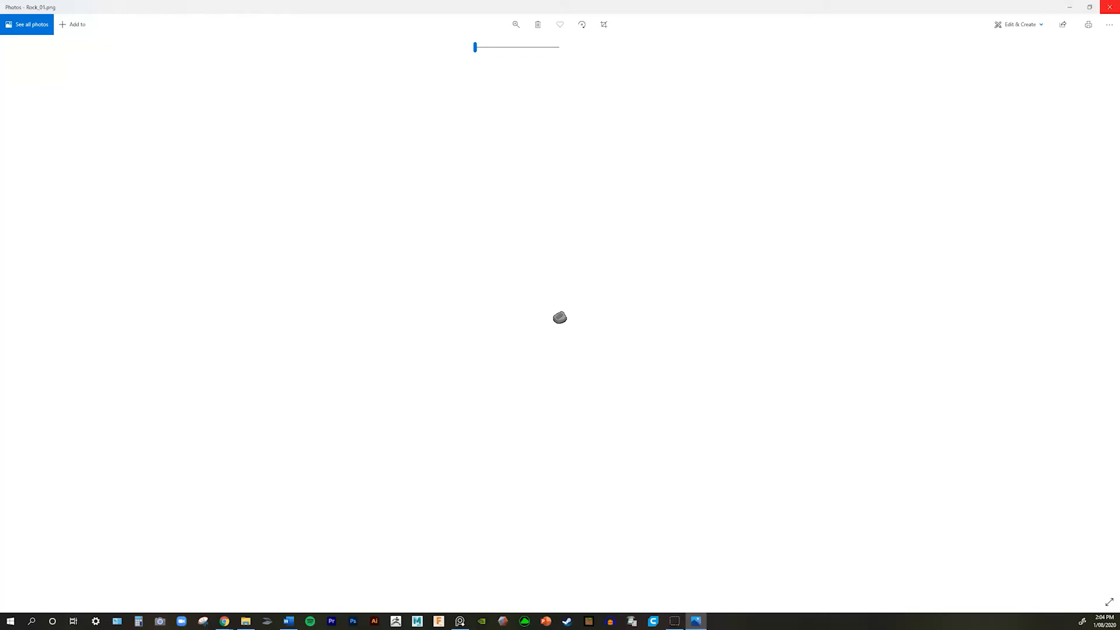
pyautogui.click(1109, 7)
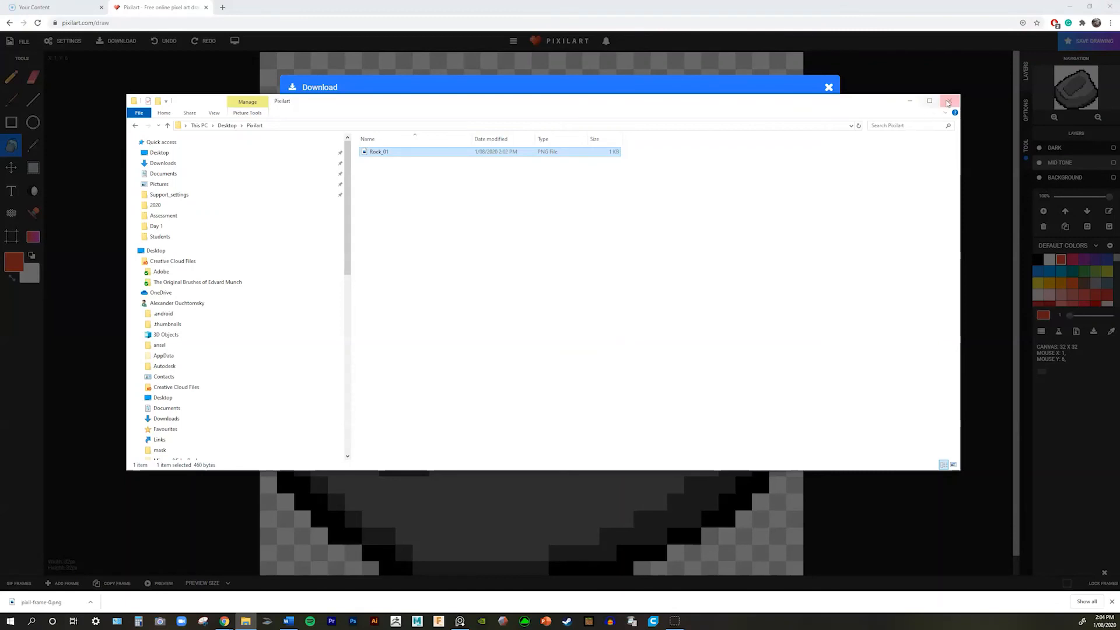
# - Close the Pixilart folder window and save the drawing as a .pixil file named Rock
pyautogui.click(949, 100)
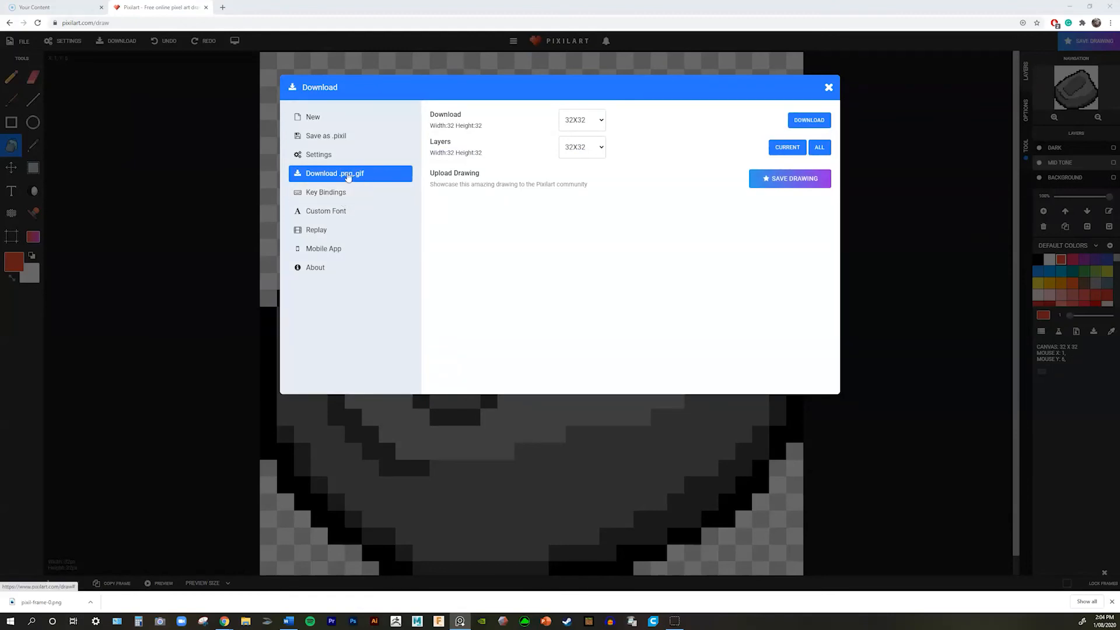
pyautogui.click(336, 136)
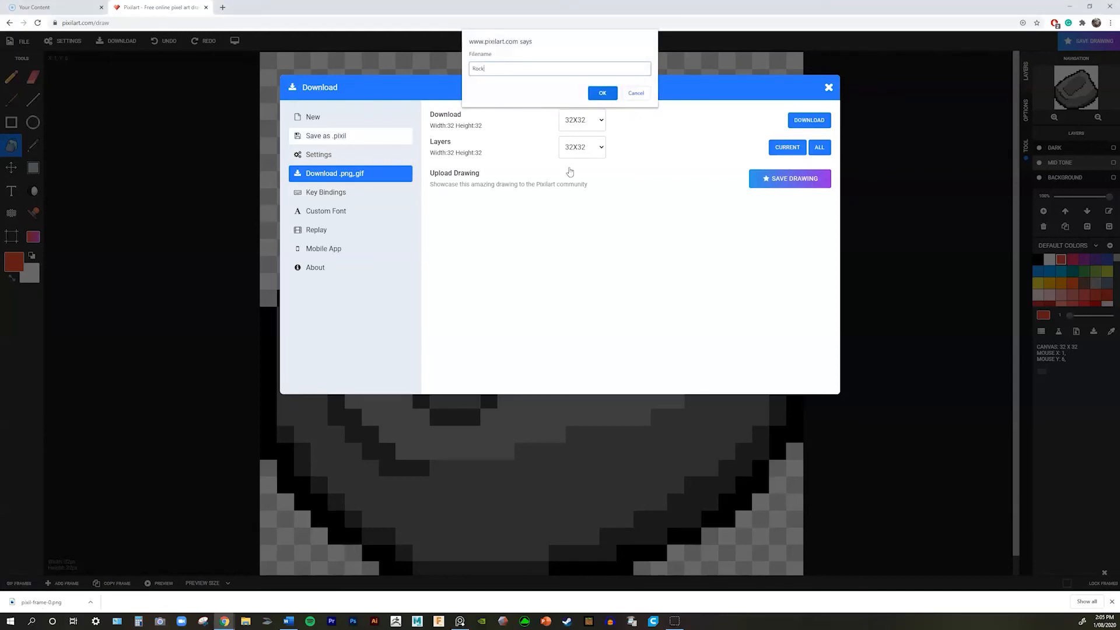
pyautogui.click(606, 94)
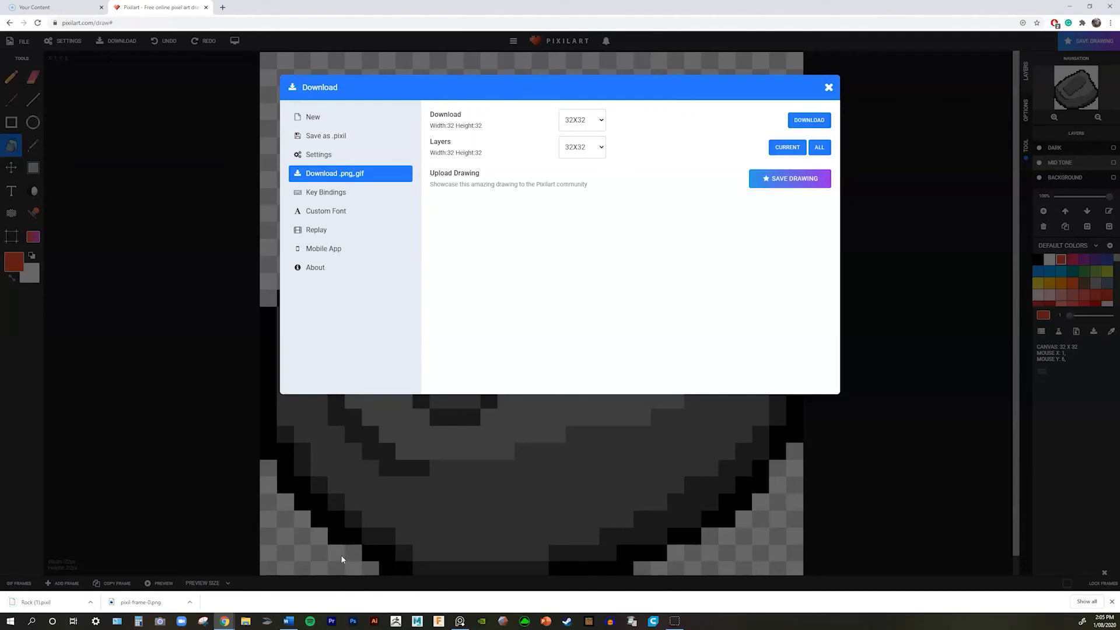
# - In File Explorer's Downloads folder, rename the newly saved Rock (1).pixil file as Rock_01.pixil
pyautogui.click(246, 622)
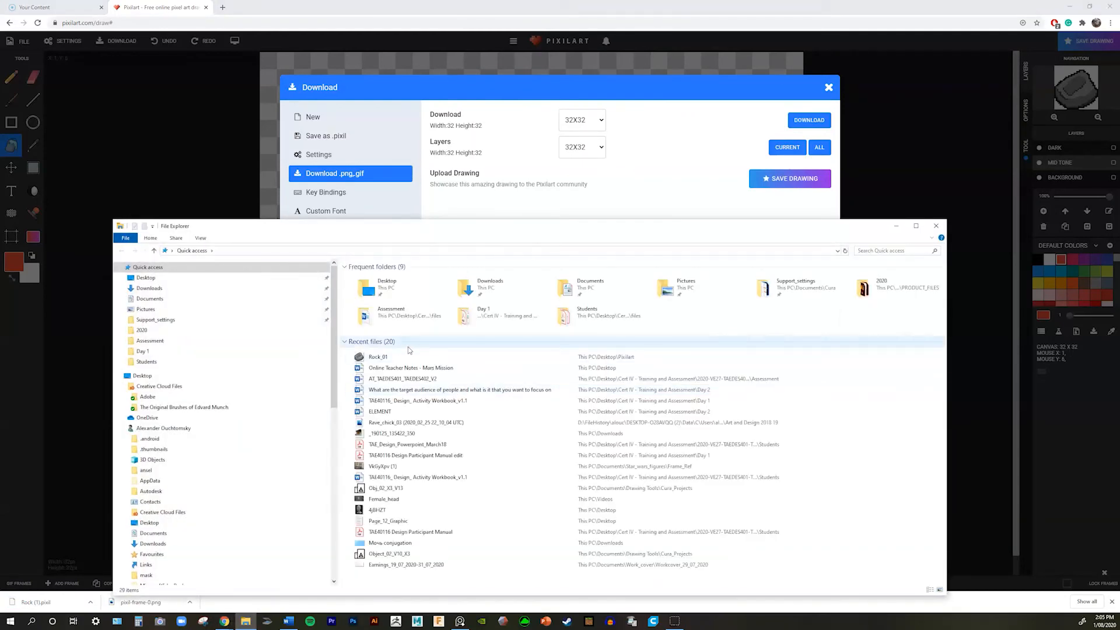
pyautogui.click(184, 290)
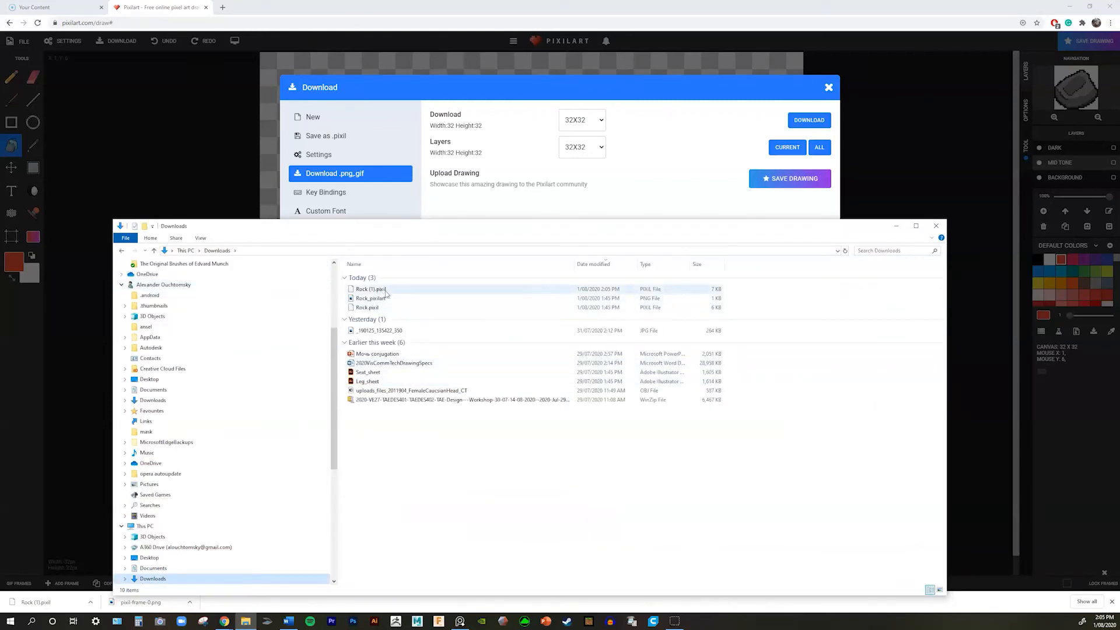
pyautogui.click(474, 290)
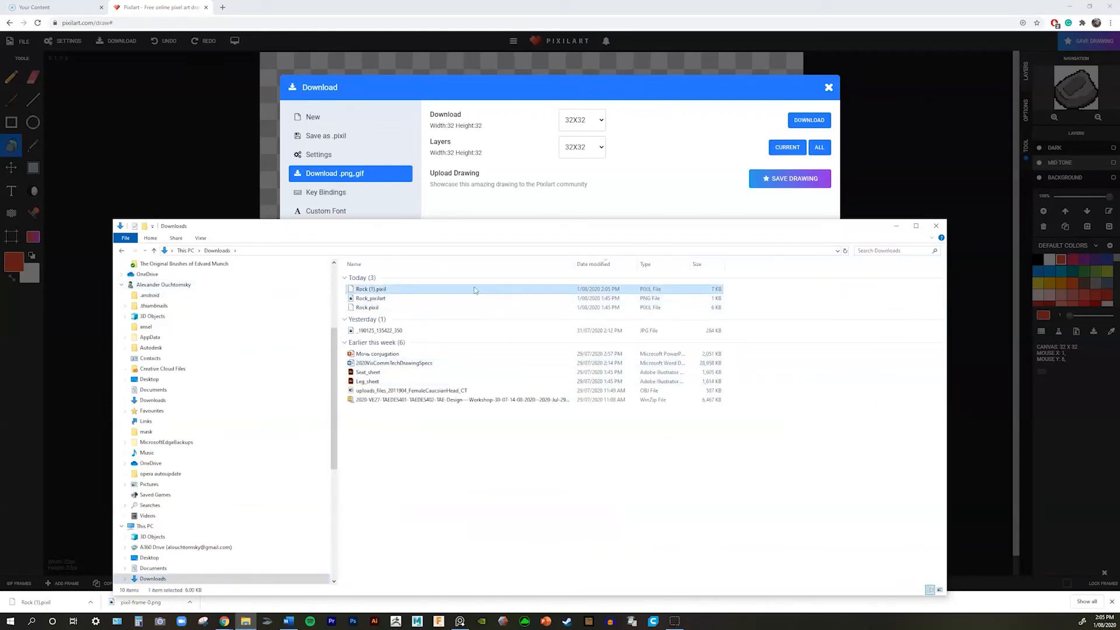
pyautogui.rightClick(384, 292)
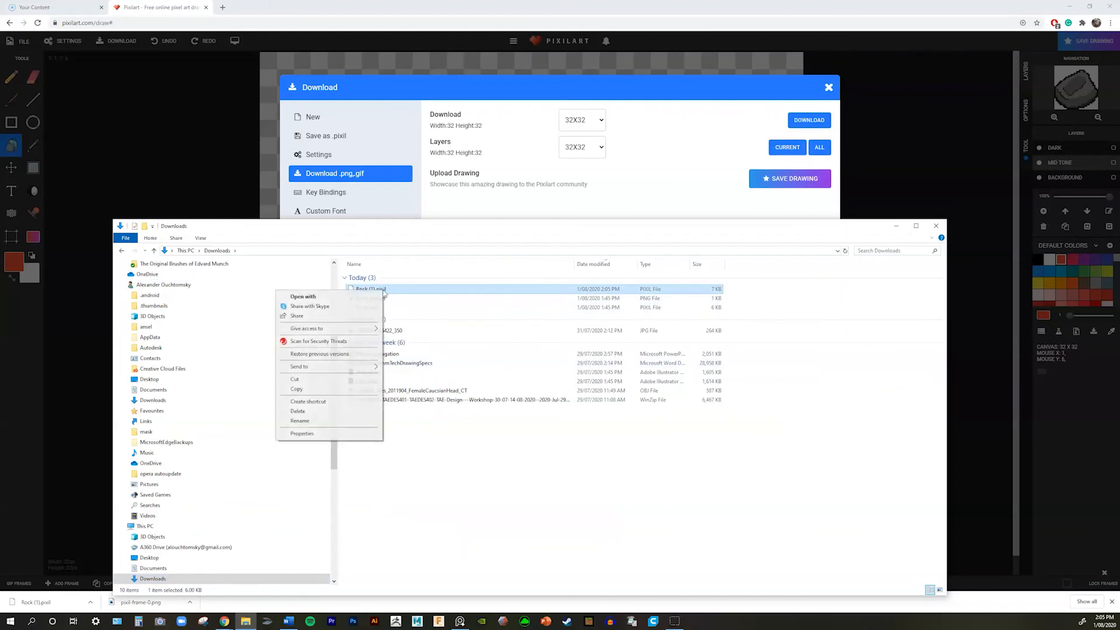
pyautogui.click(329, 422)
pyautogui.press('Right')
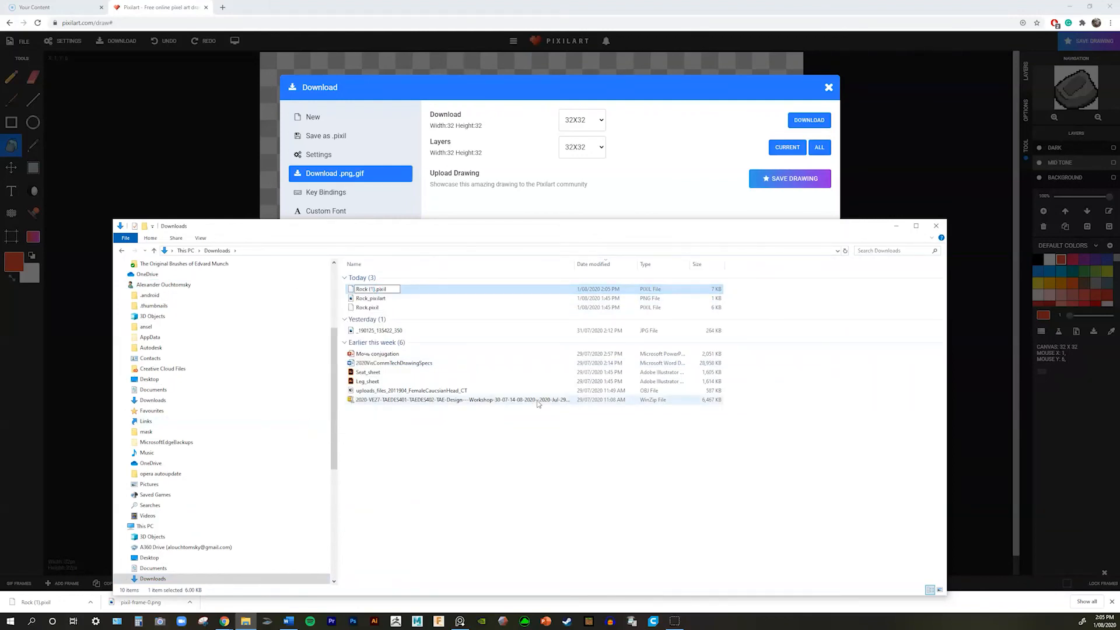
pyautogui.press('BackSpace')
pyautogui.press('BackSpace')
pyautogui.write('_01')
pyautogui.click(551, 461)
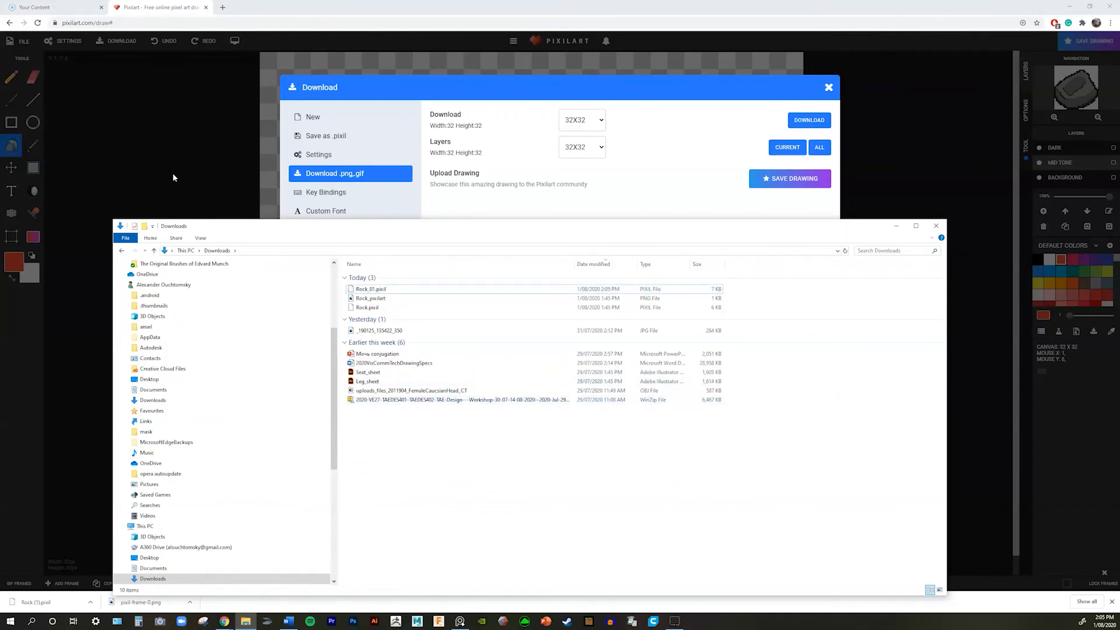
# - Open a second File Explorer window alongside Downloads and display the Desktop folder in it
pyautogui.click(123, 241)
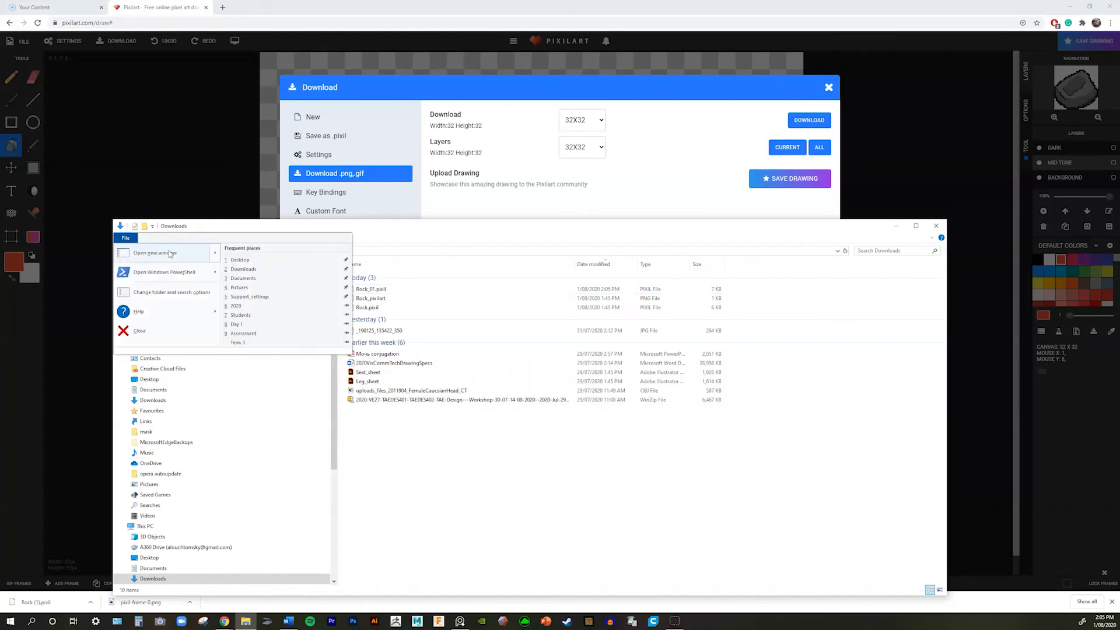
pyautogui.moveTo(161, 256)
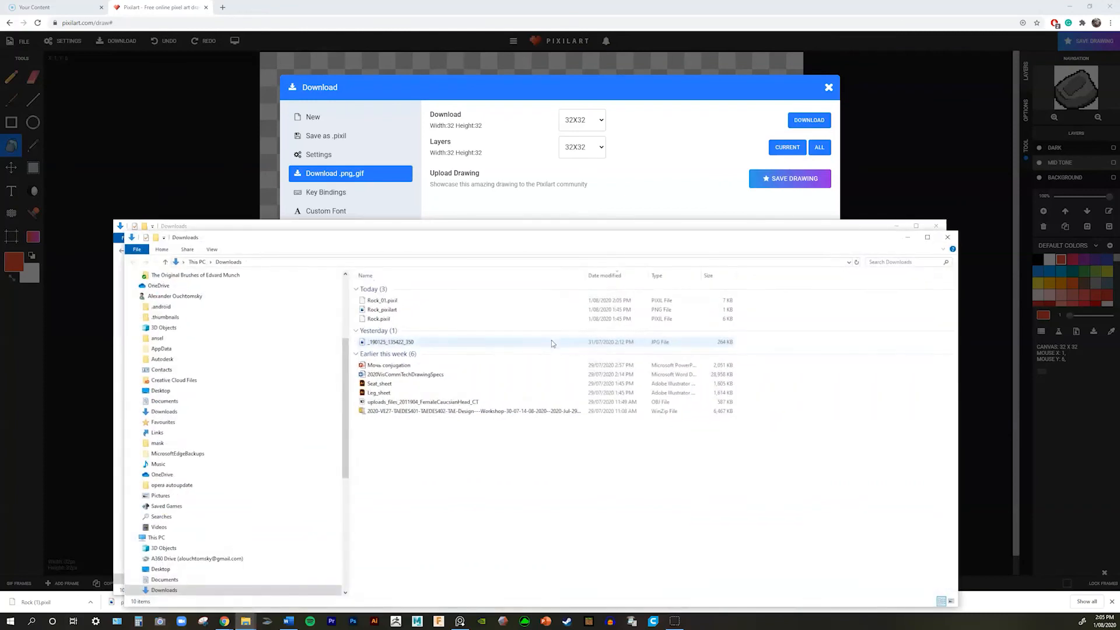
pyautogui.scroll(5, 224, 295)
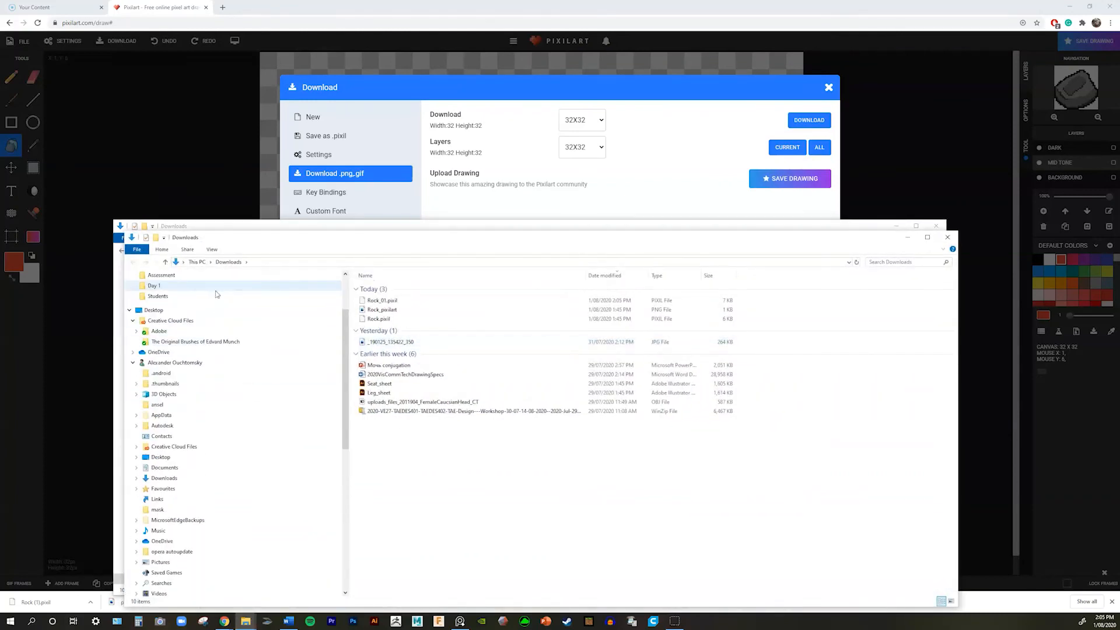
pyautogui.click(176, 289)
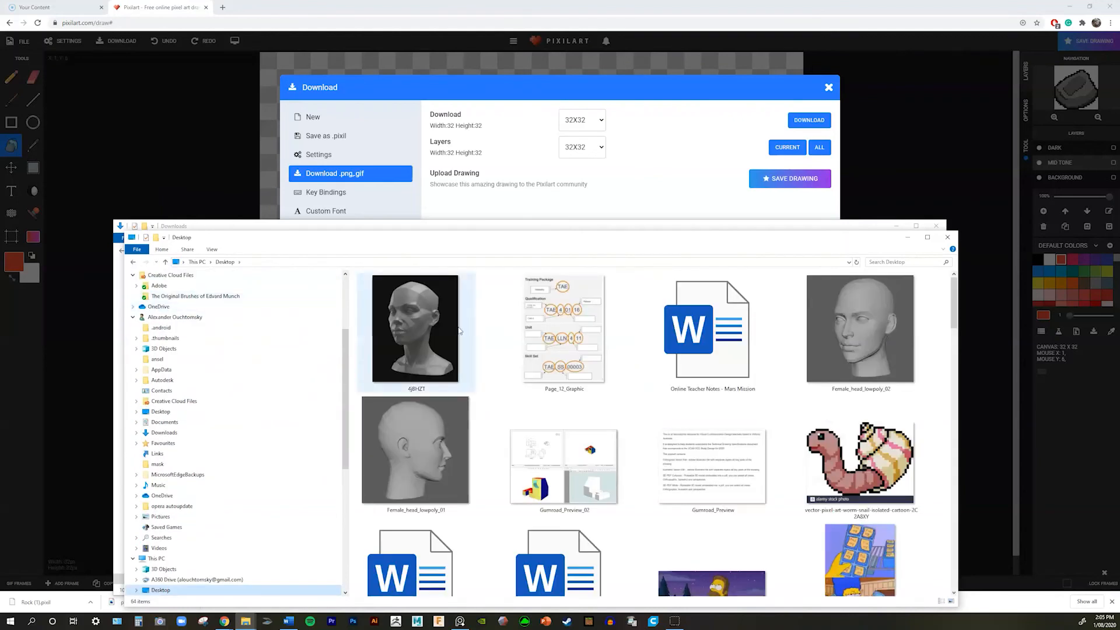
# - Show the Desktop contents as large icons and open the Pixilart folder
pyautogui.click(212, 250)
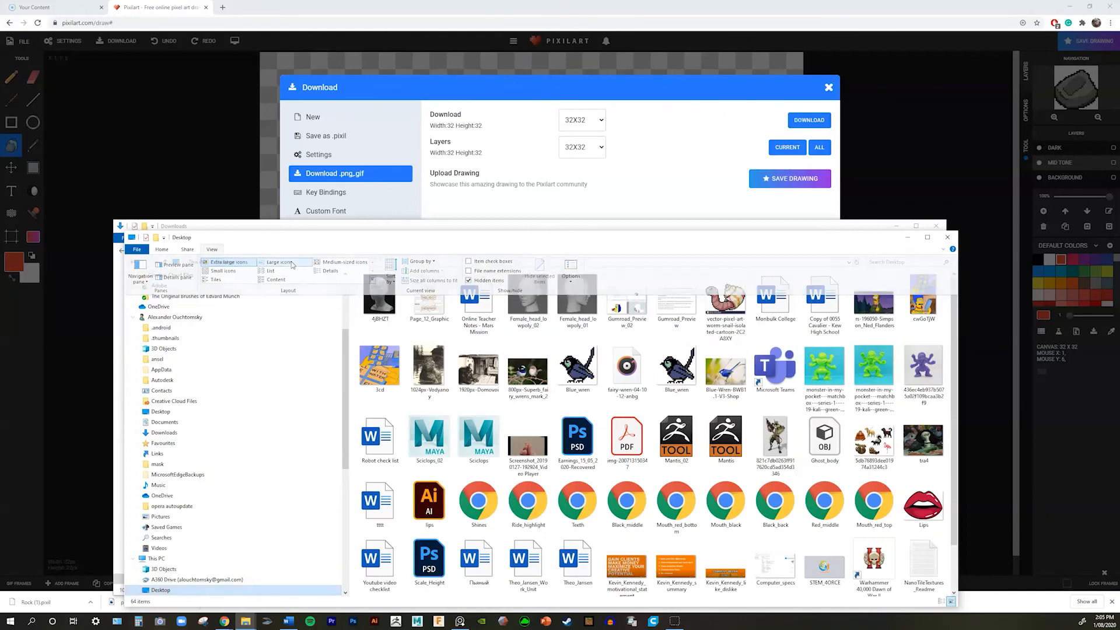
pyautogui.click(292, 264)
pyautogui.scroll(-1, 572, 570)
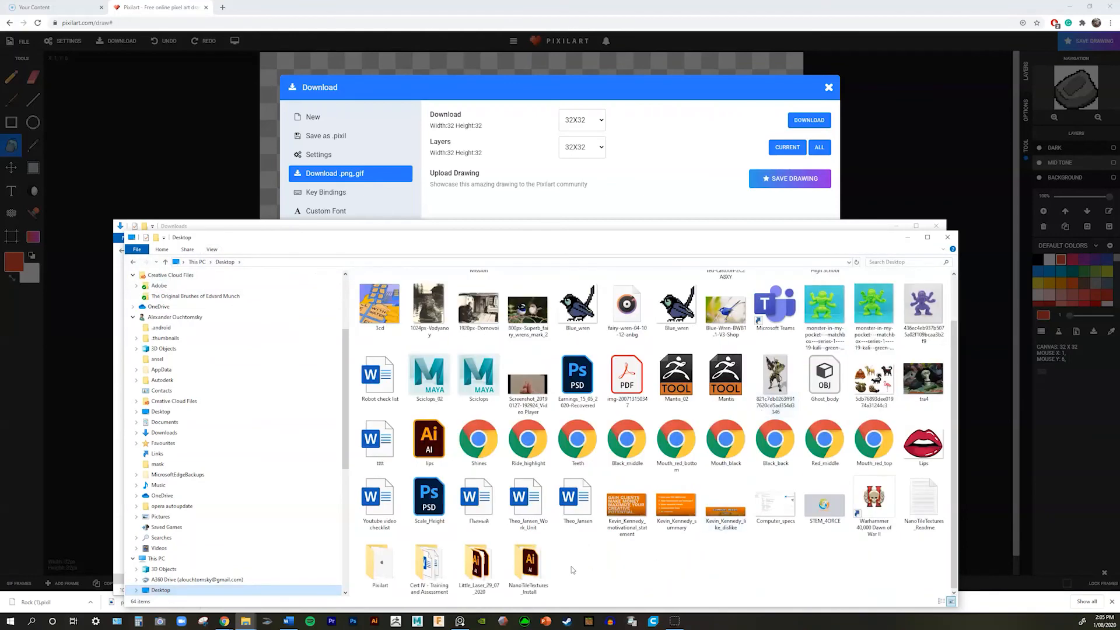
pyautogui.doubleClick(380, 561)
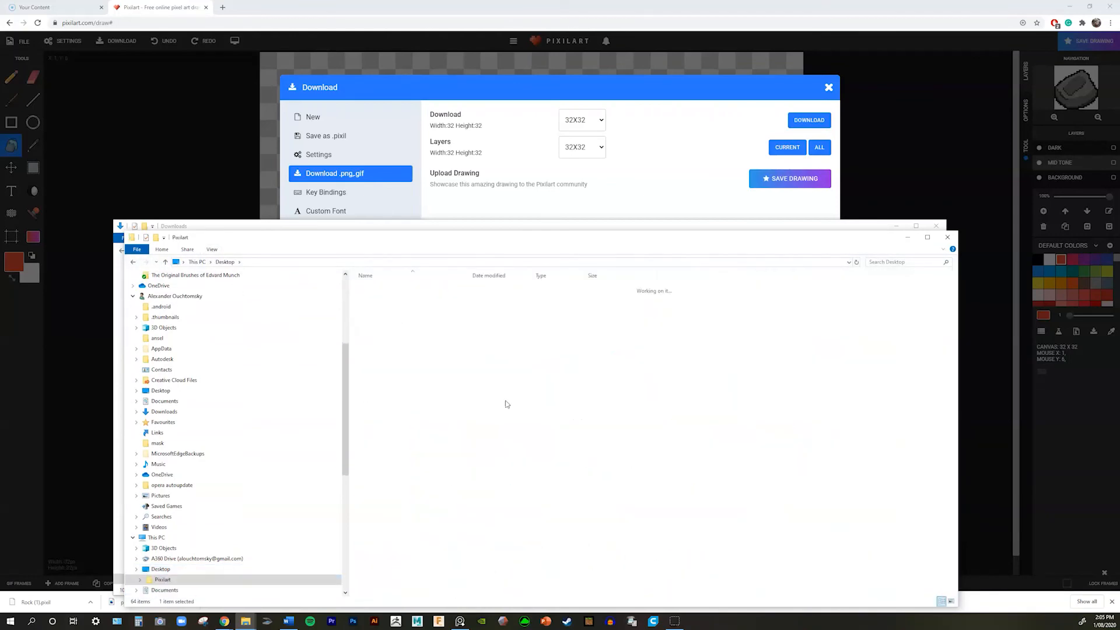
# - Move Rock_01.pixil from Downloads into the Pixilart folder and dismiss the Downloads window
pyautogui.click(529, 227)
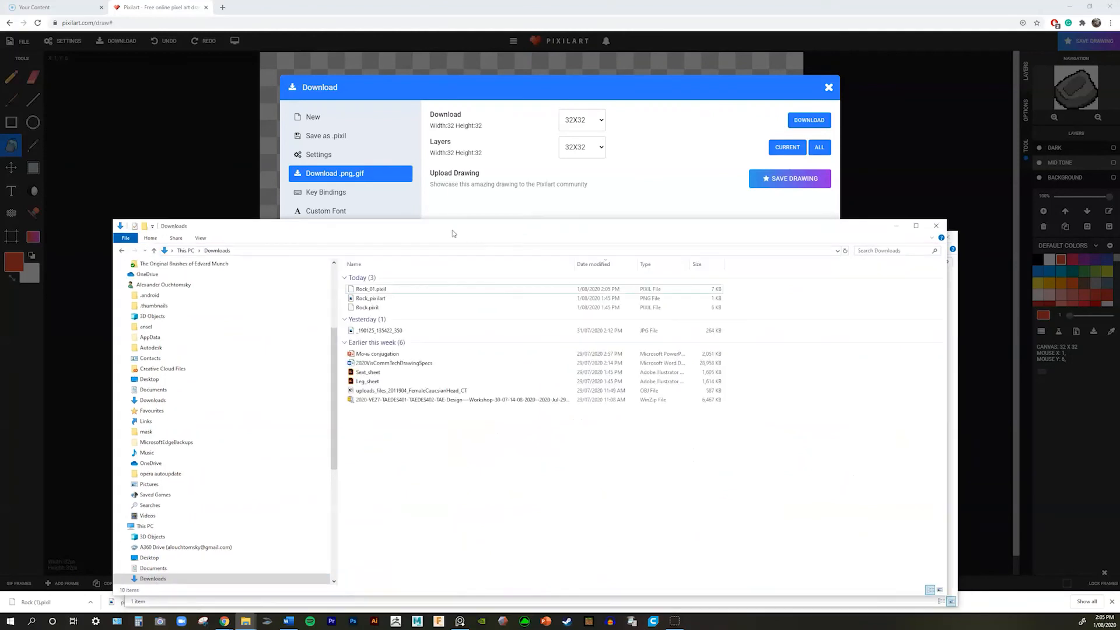
pyautogui.moveTo(411, 229); pyautogui.dragTo(750, 197)
pyautogui.moveTo(709, 257); pyautogui.dragTo(390, 410)
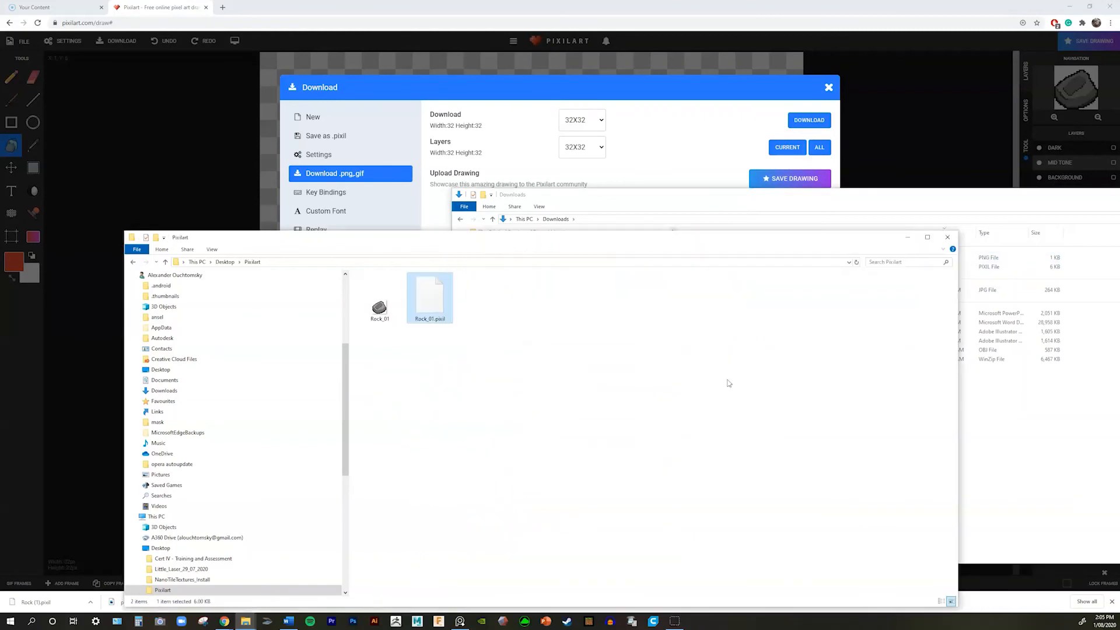
pyautogui.click(1070, 202)
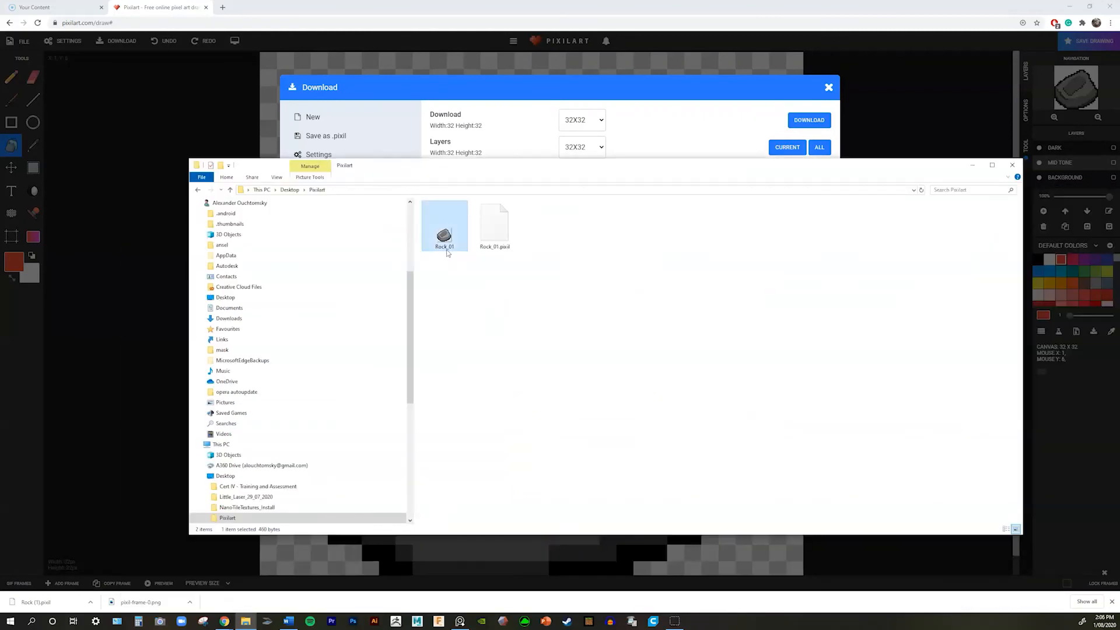
# - Open the Rock_01 image from the Pixilart folder in Photos, view it maximized, and close the viewer
pyautogui.rightClick(447, 249)
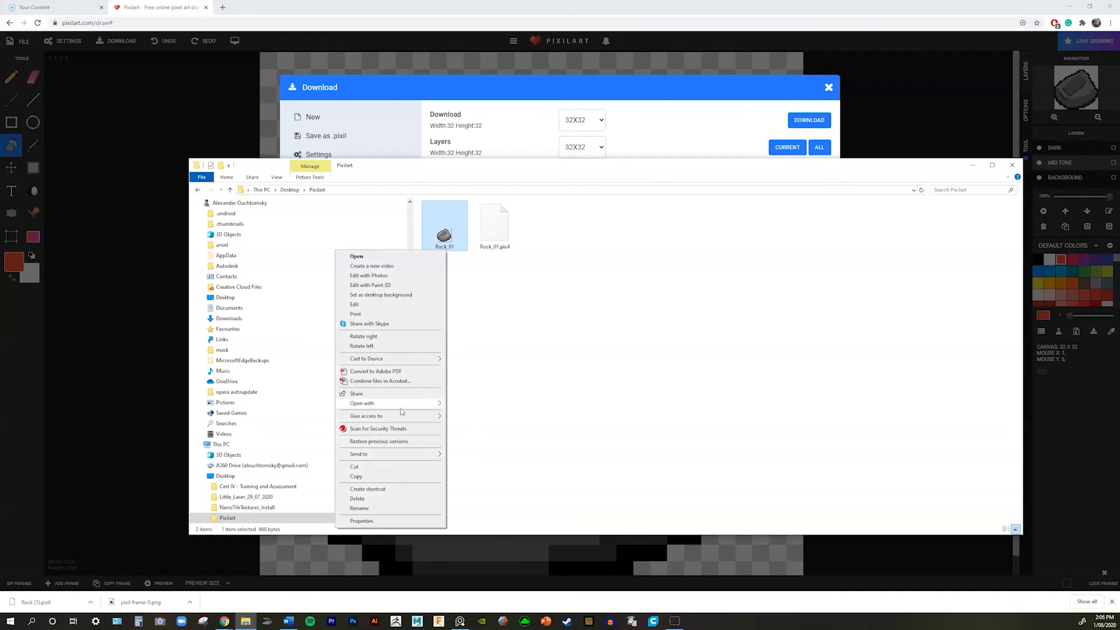
pyautogui.moveTo(399, 405)
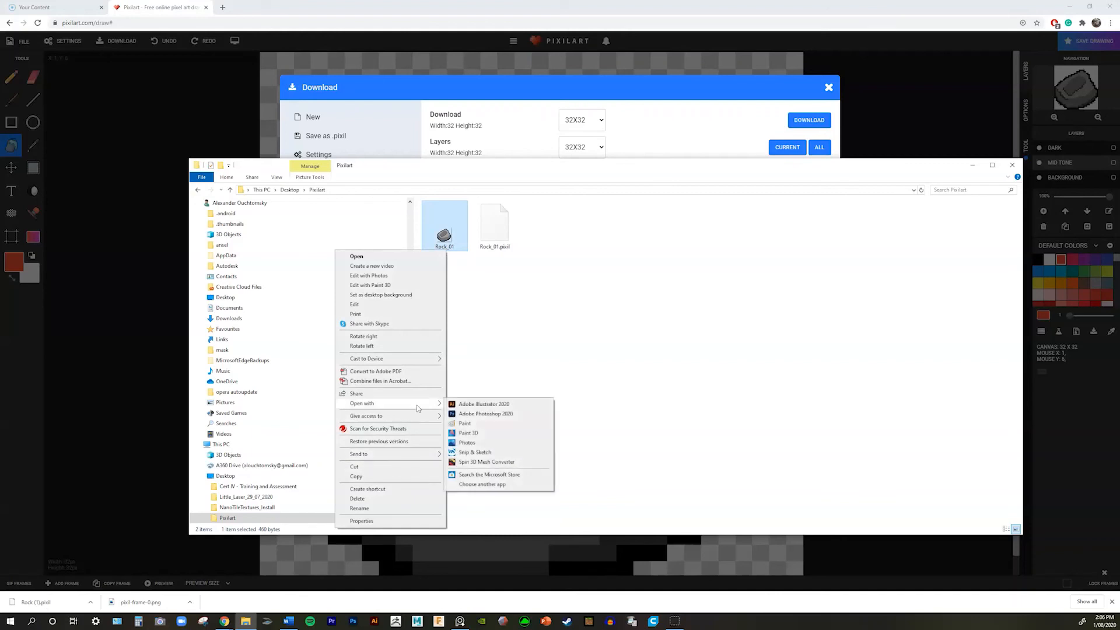
pyautogui.click(482, 434)
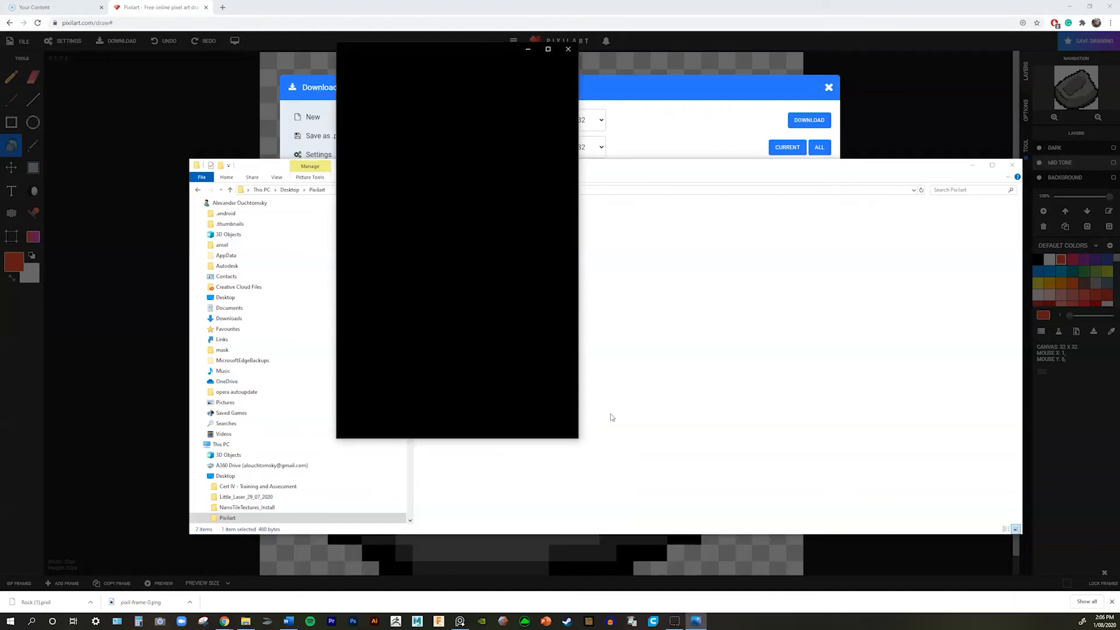
pyautogui.click(548, 49)
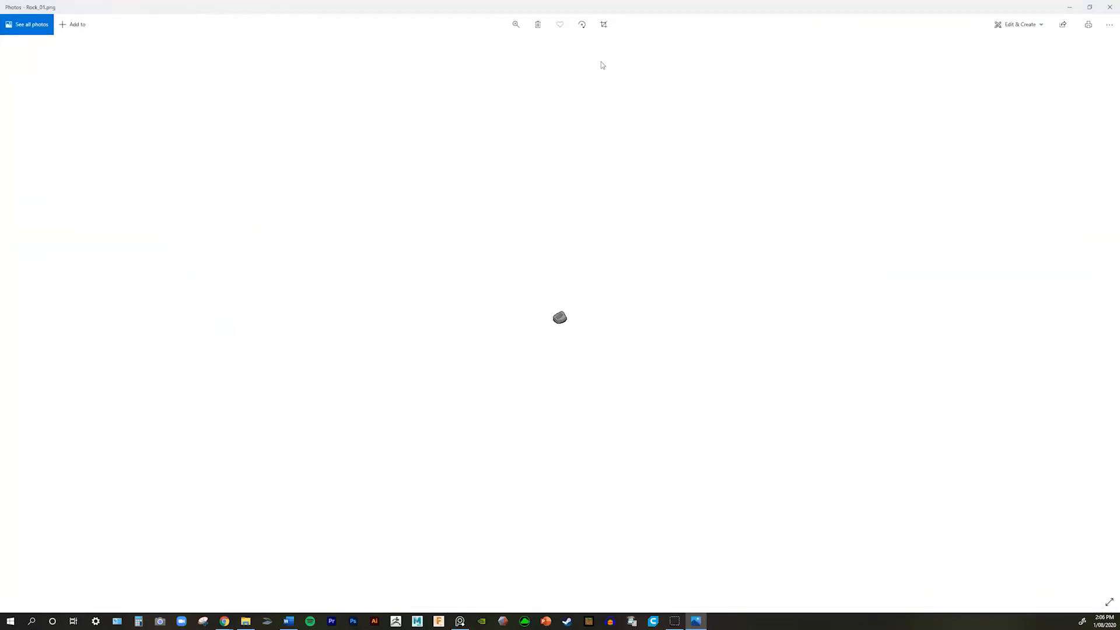
pyautogui.click(508, 29)
pyautogui.moveTo(475, 46)
pyautogui.mouseDown()
pyautogui.moveTo(549, 47)
pyautogui.moveTo(475, 46)
pyautogui.mouseUp()
pyautogui.click(1109, 7)
# - Select Rock_01.pixil in the Pixilart folder and close the folder window
pyautogui.click(502, 265)
pyautogui.click(505, 234)
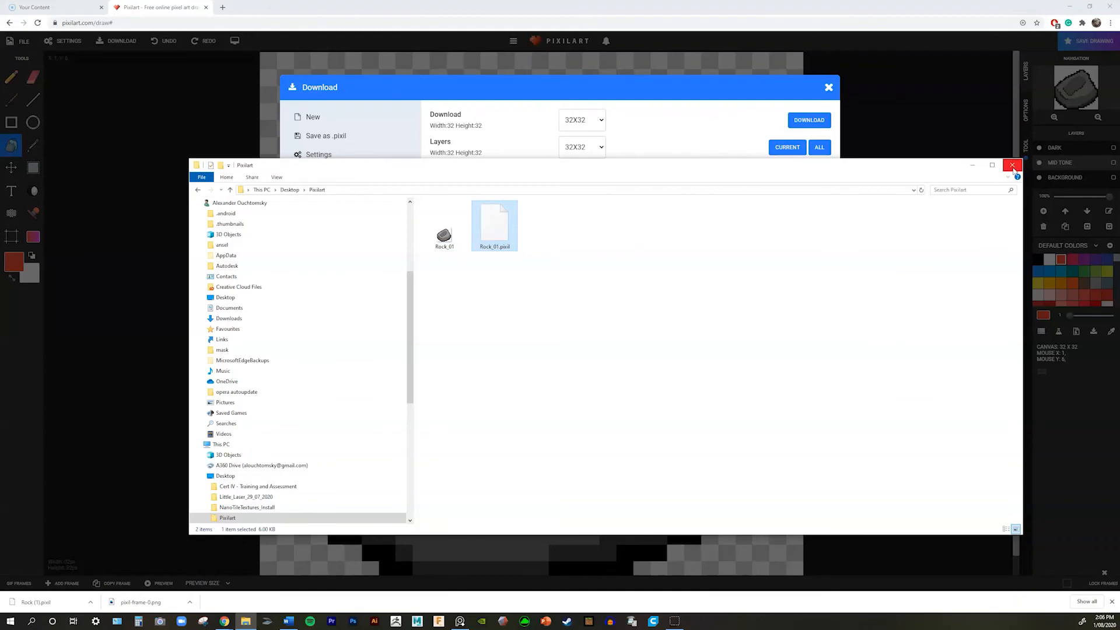
pyautogui.click(1011, 164)
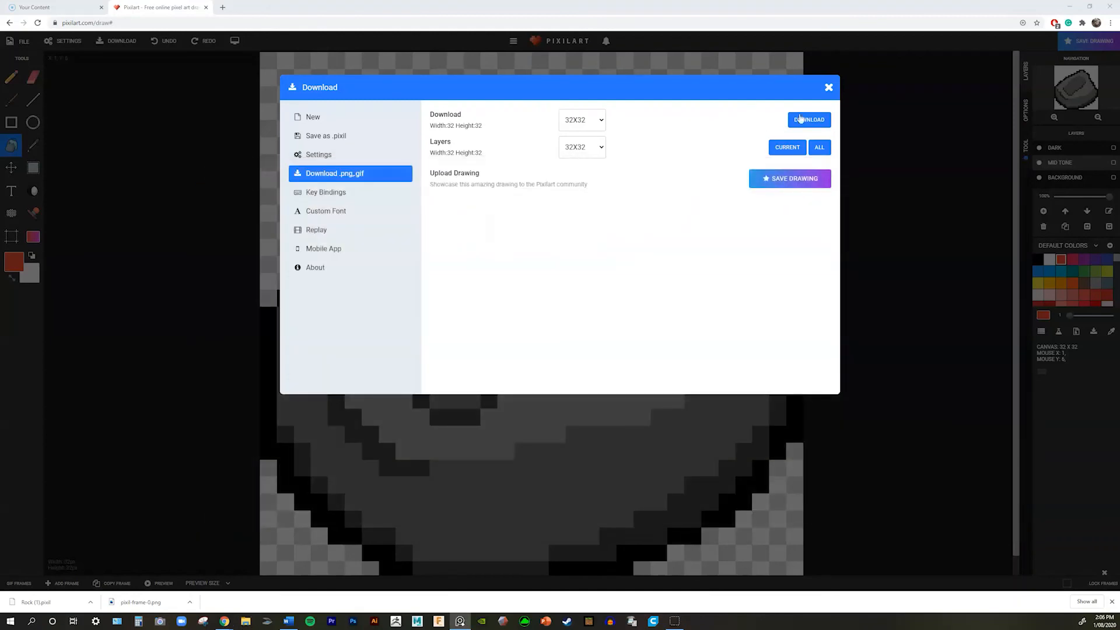
# - Upload the drawing online with the title Rock 02 as a private drawing, with editing restricted to Only Me
pyautogui.click(778, 179)
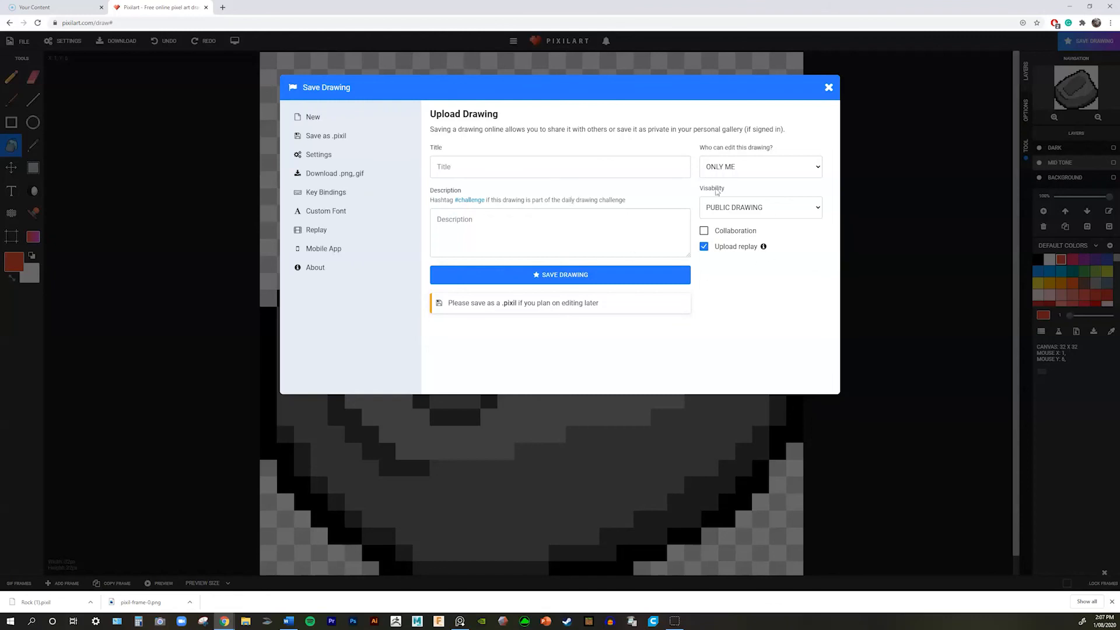
pyautogui.click(746, 212)
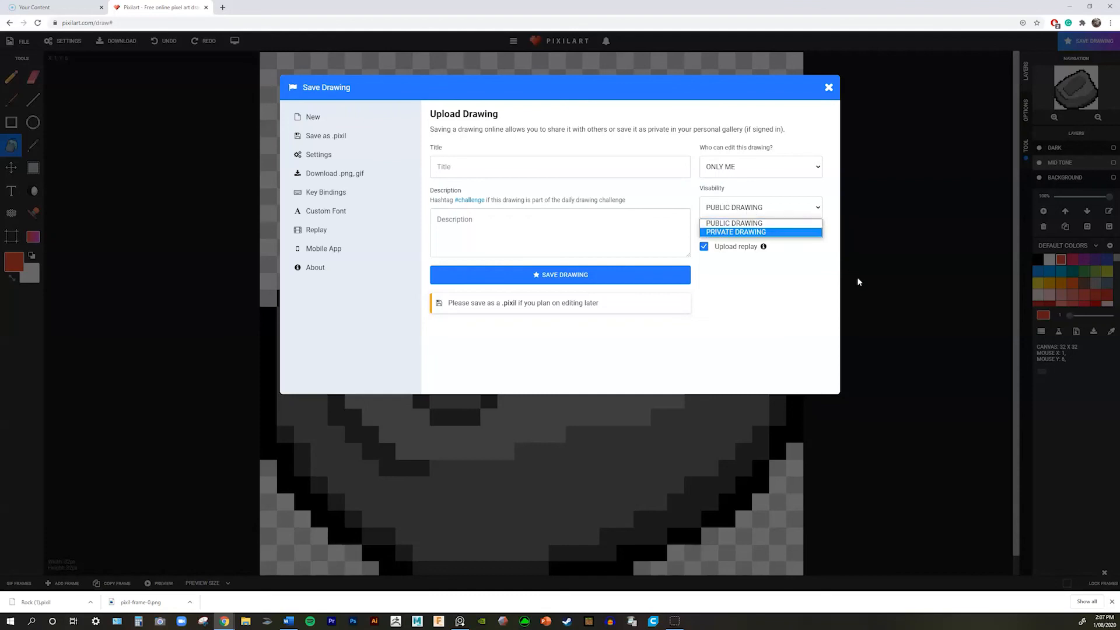
pyautogui.click(736, 232)
pyautogui.click(772, 167)
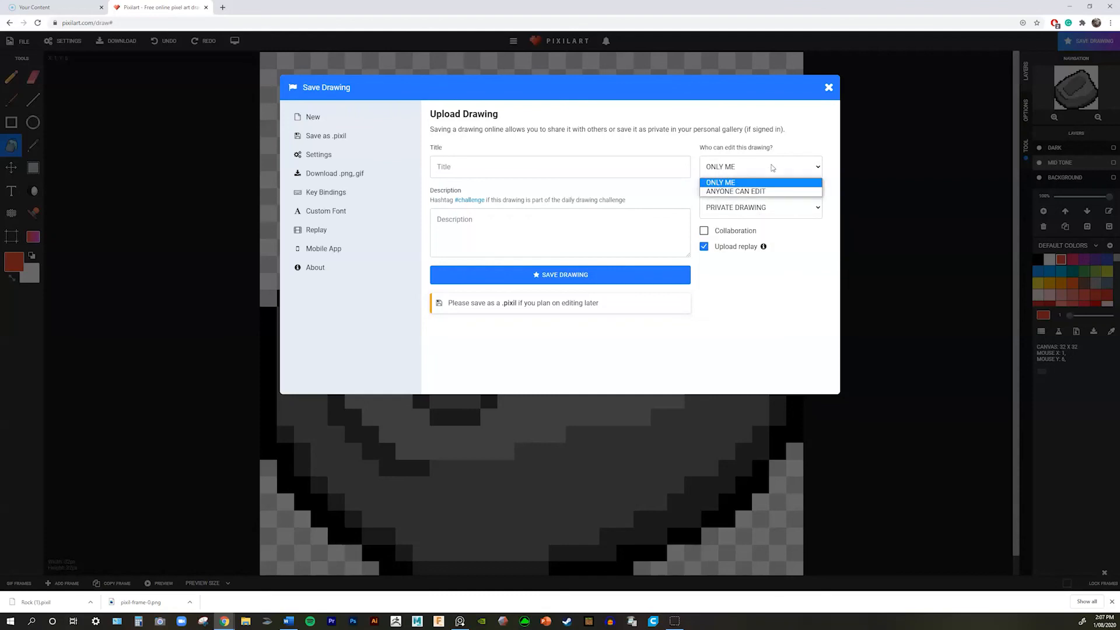
pyautogui.click(773, 168)
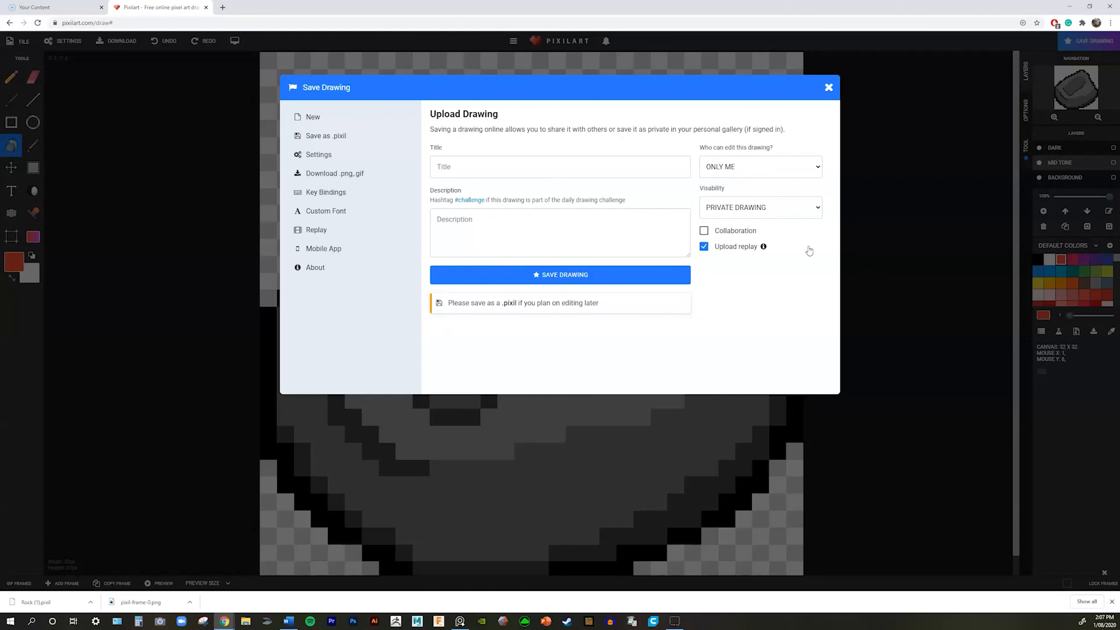
pyautogui.click(517, 167)
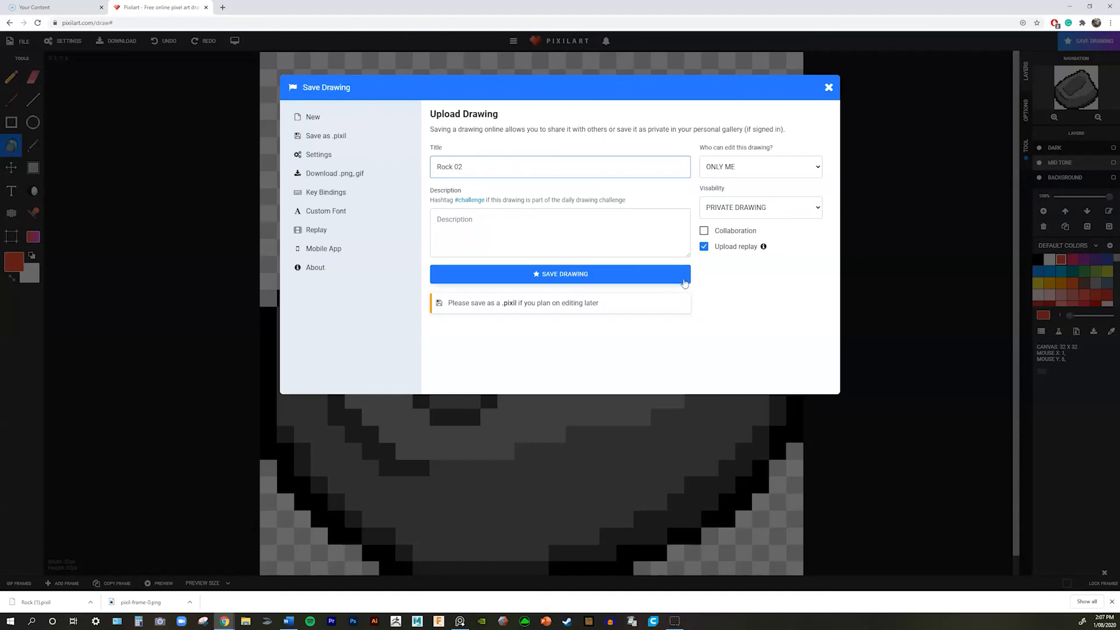
pyautogui.click(574, 284)
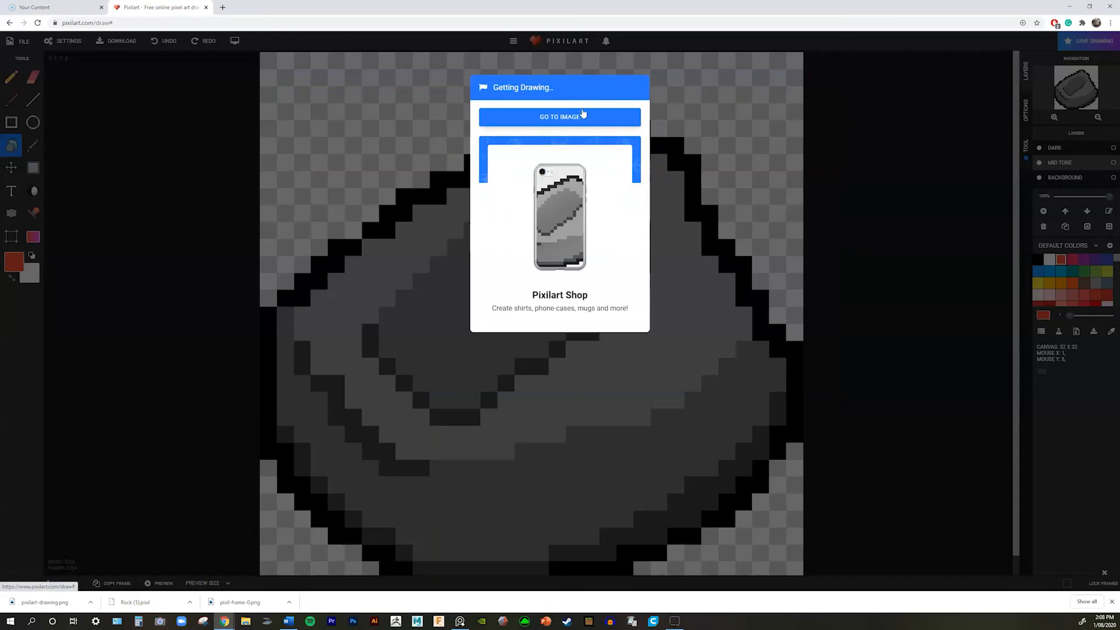
# - View the uploaded drawing's page, the home feed and the public gallery, ending at the account's own gallery
pyautogui.click(561, 117)
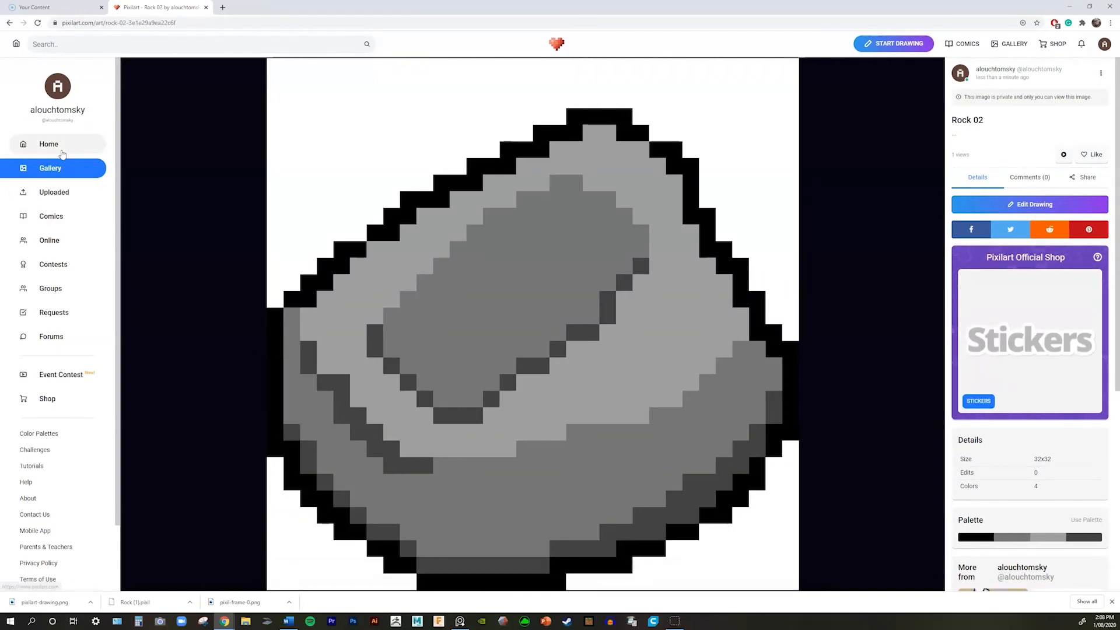
pyautogui.click(53, 145)
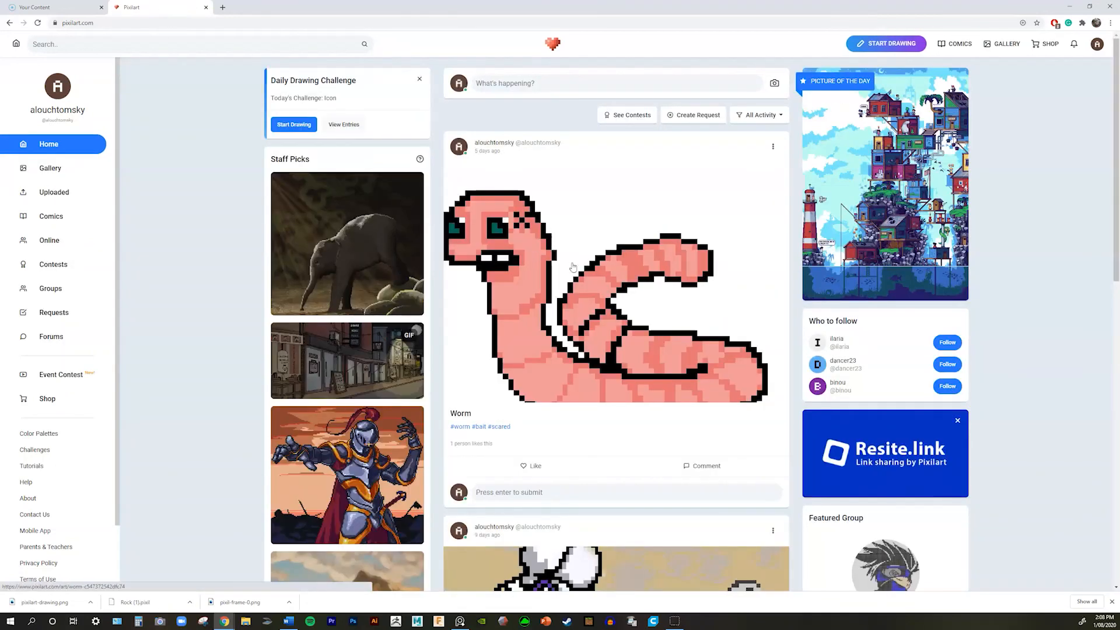
pyautogui.click(1004, 43)
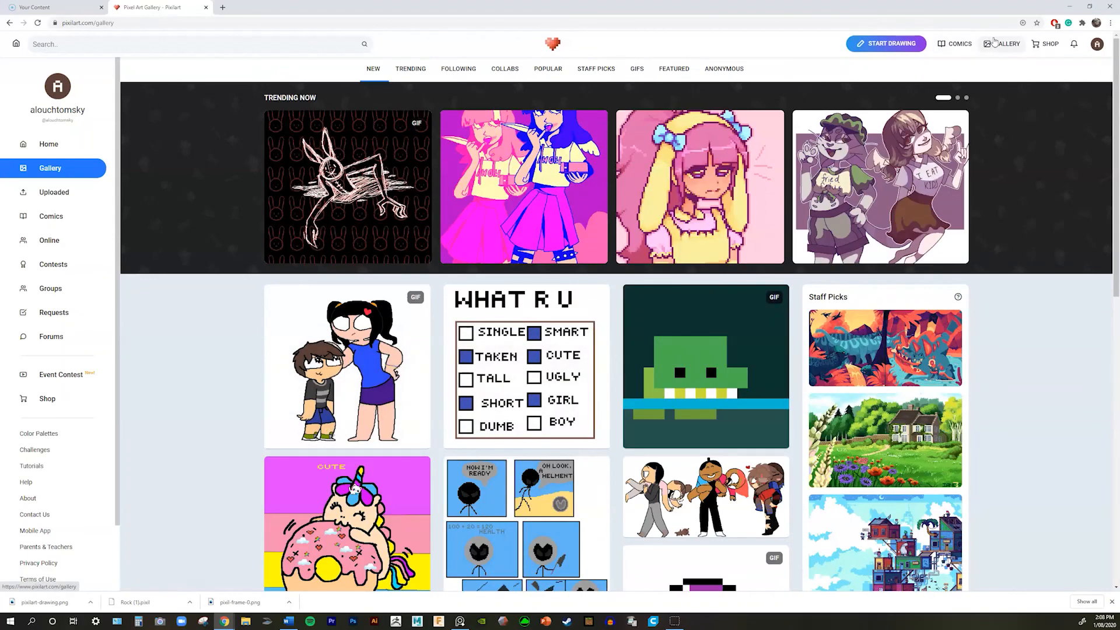
pyautogui.click(1001, 45)
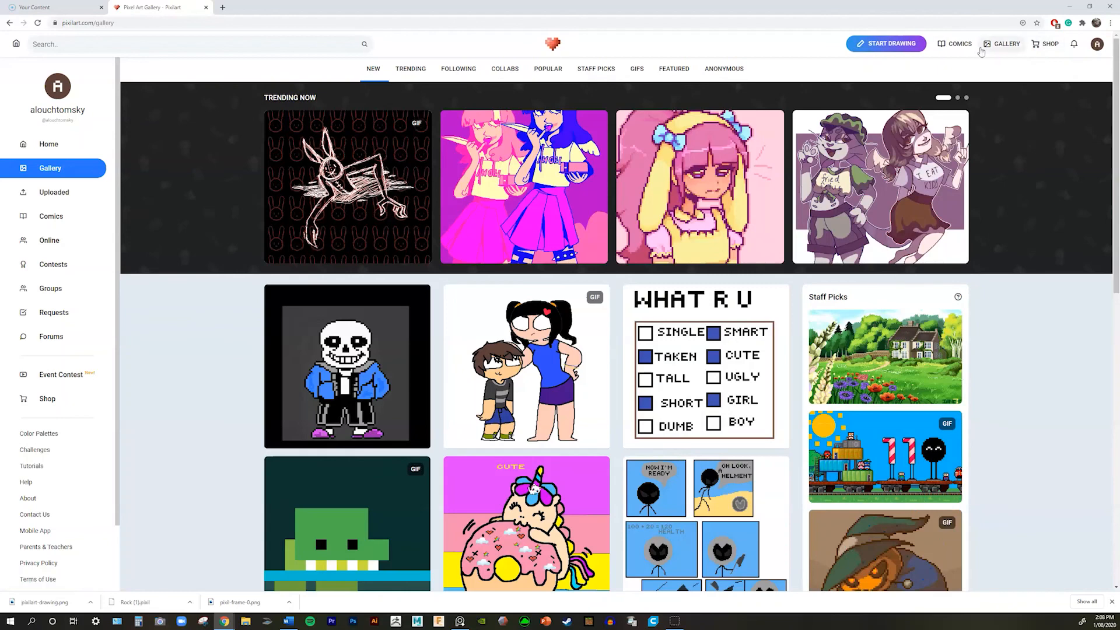
pyautogui.click(1095, 50)
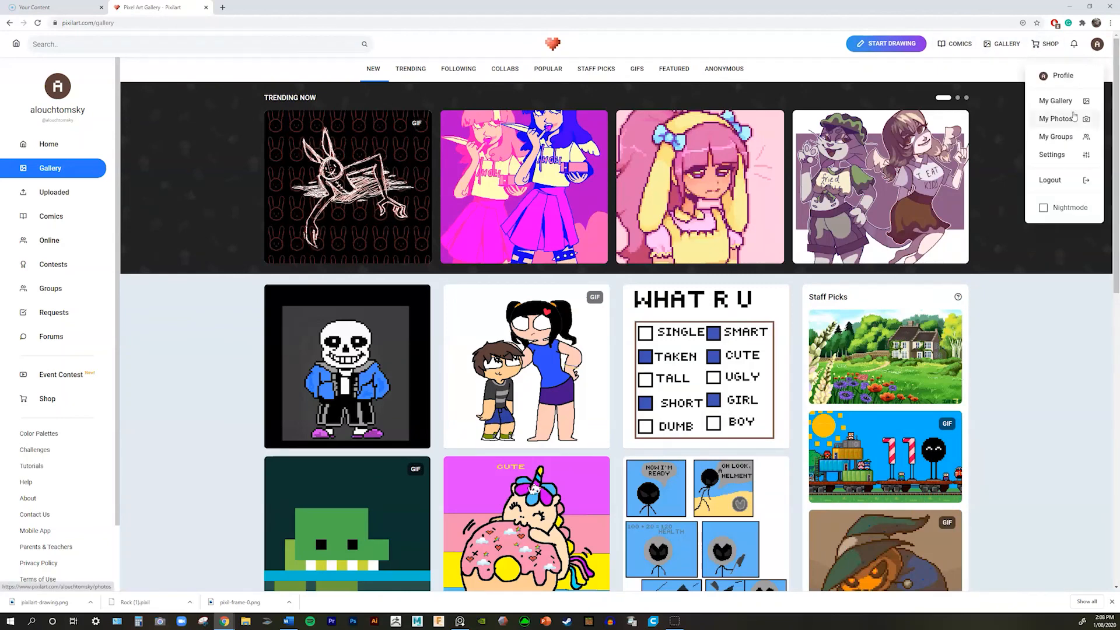
pyautogui.click(1056, 101)
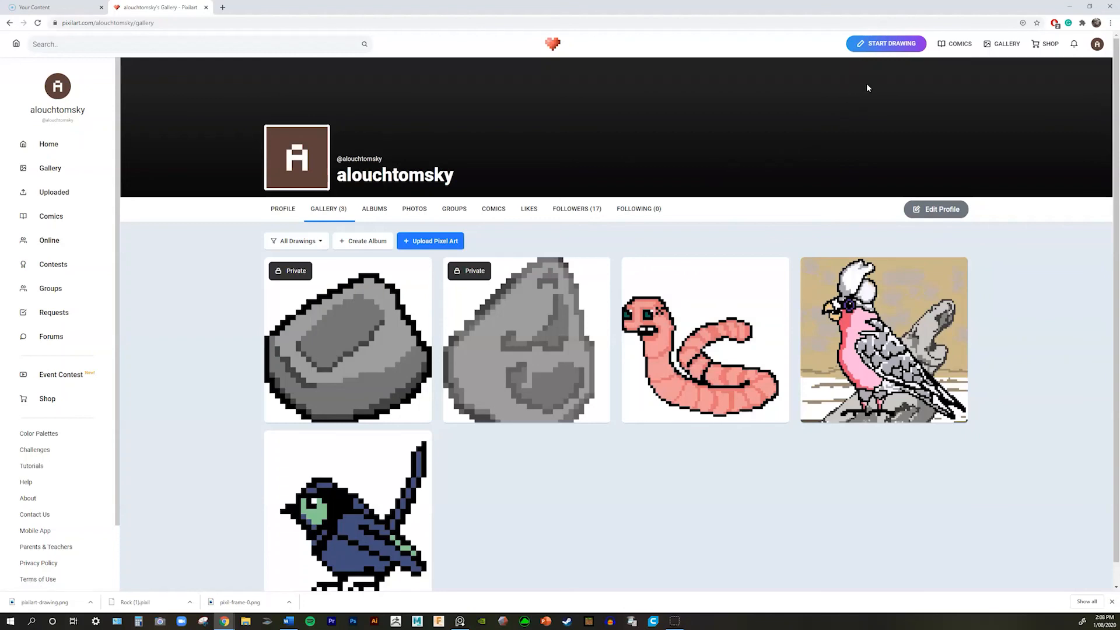
# - Start a new drawing session and open Rock_01.pixil from the Desktop's Pixilart folder
pyautogui.click(886, 43)
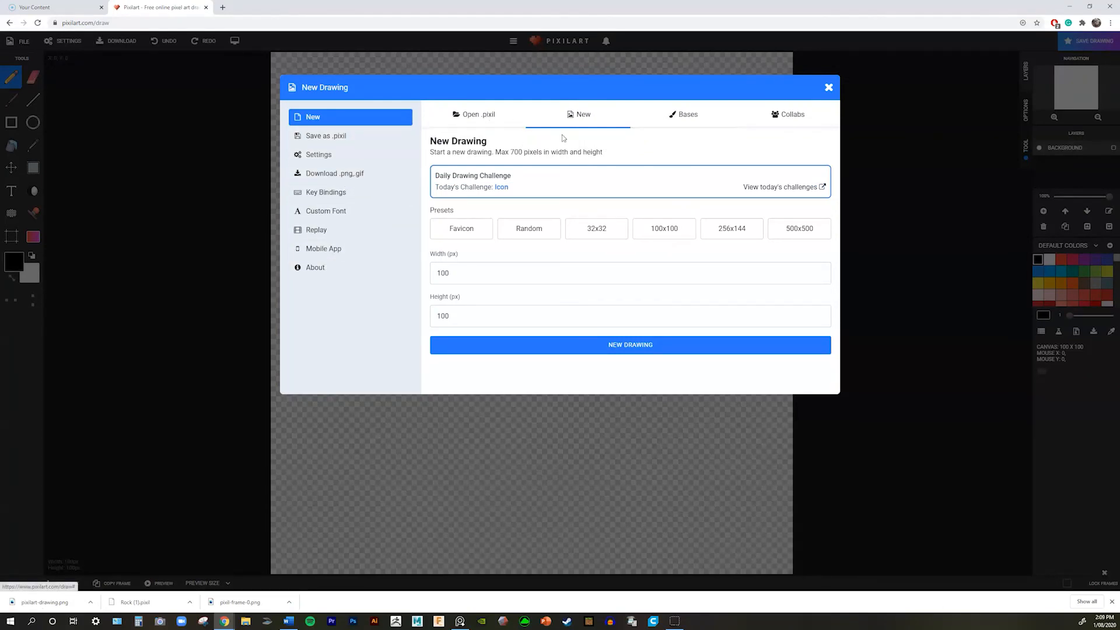
pyautogui.click(480, 115)
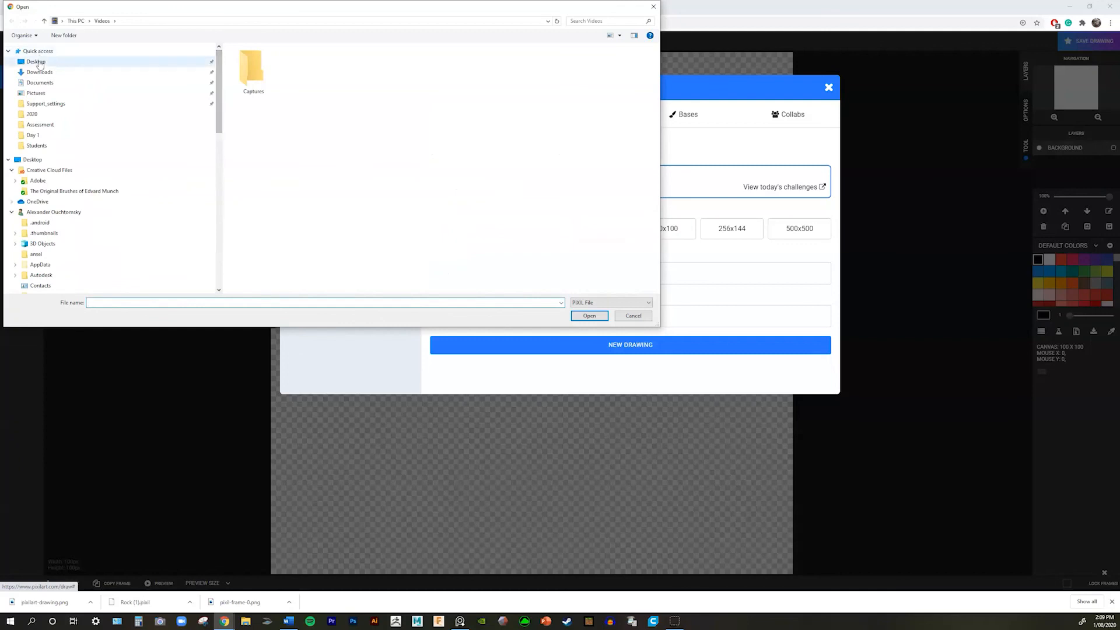
pyautogui.click(39, 58)
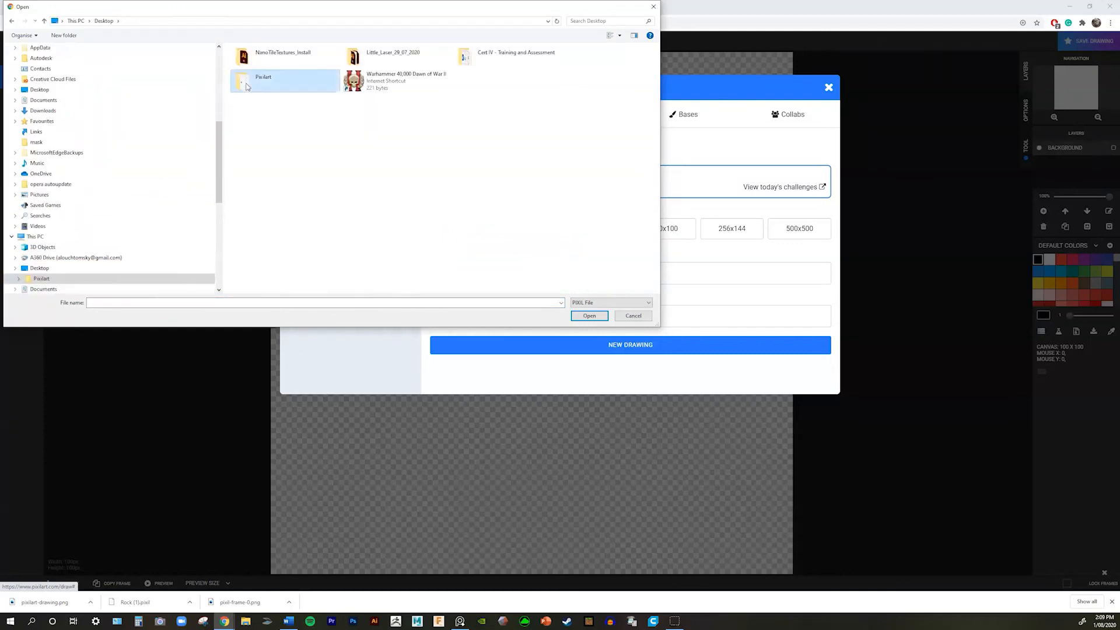
pyautogui.doubleClick(266, 82)
pyautogui.click(270, 81)
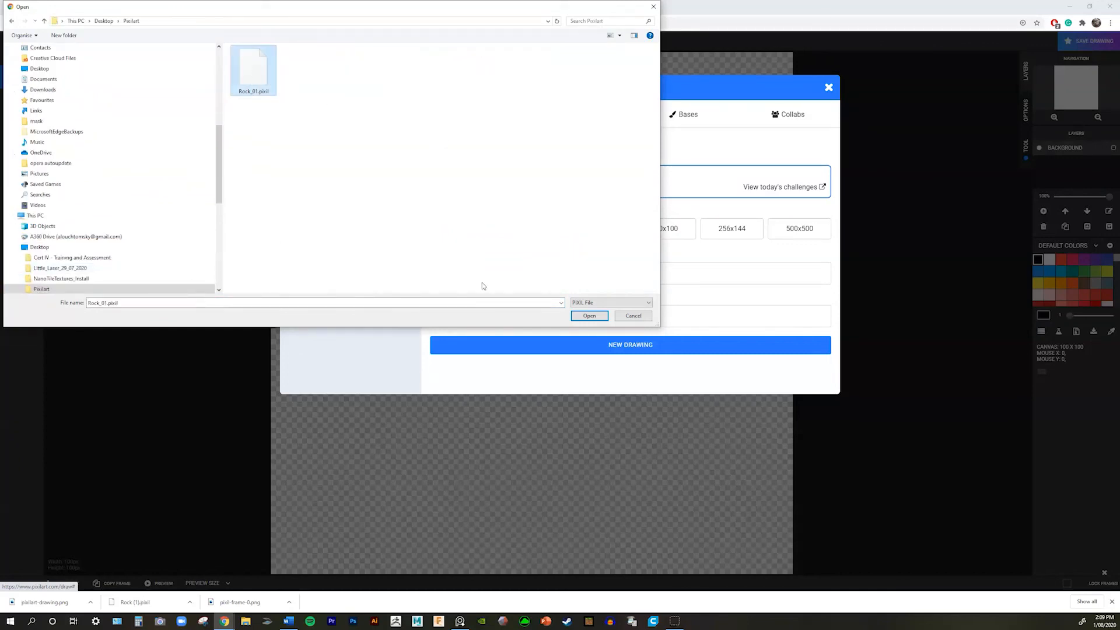
pyautogui.click(588, 317)
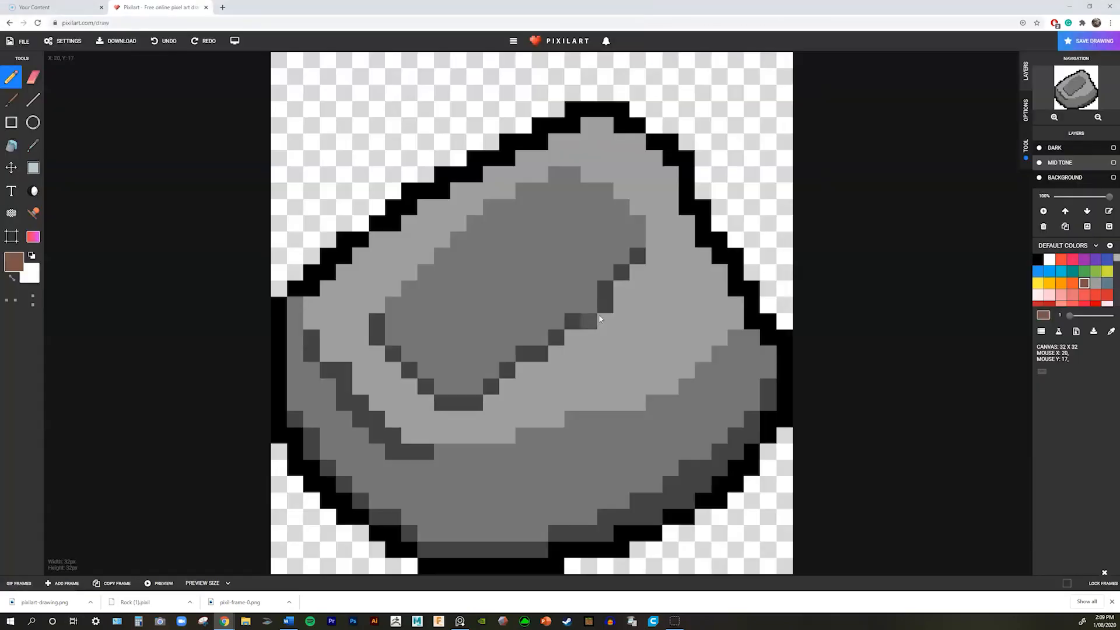